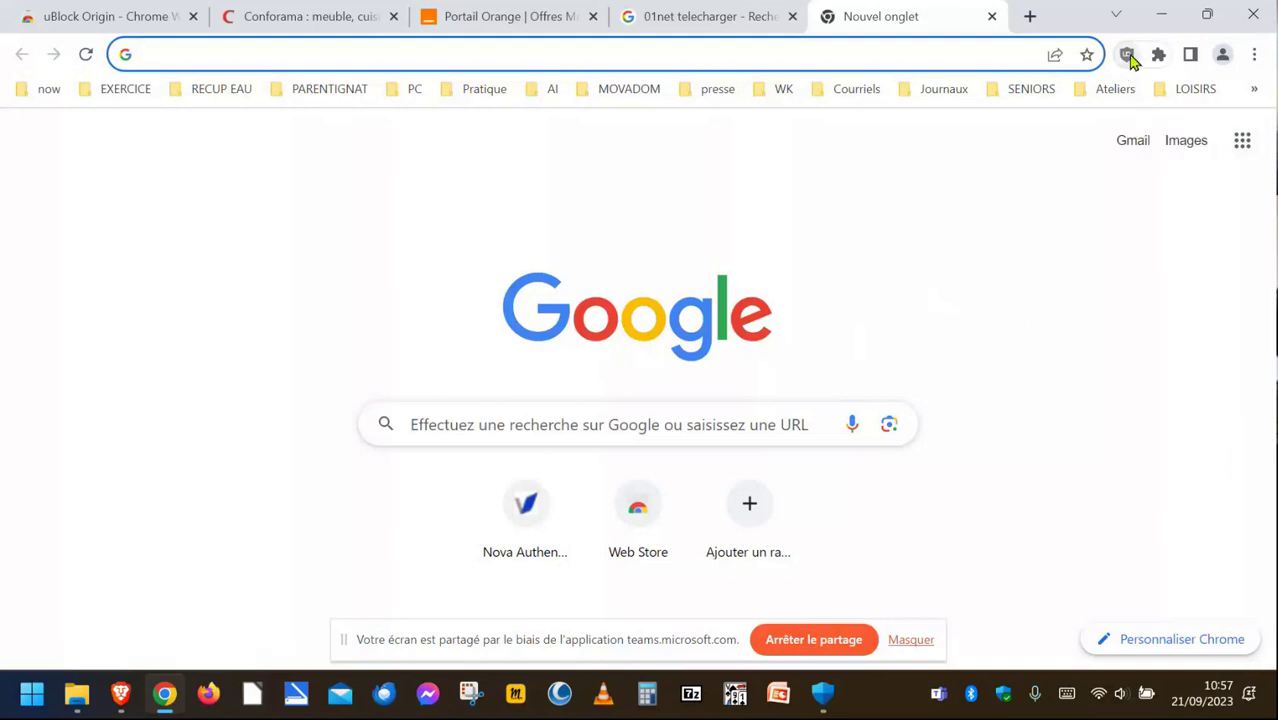
- Switch uBlock Origin on and off for the new tab page, leave it enabled, and expand its extra options
click(1126, 54)
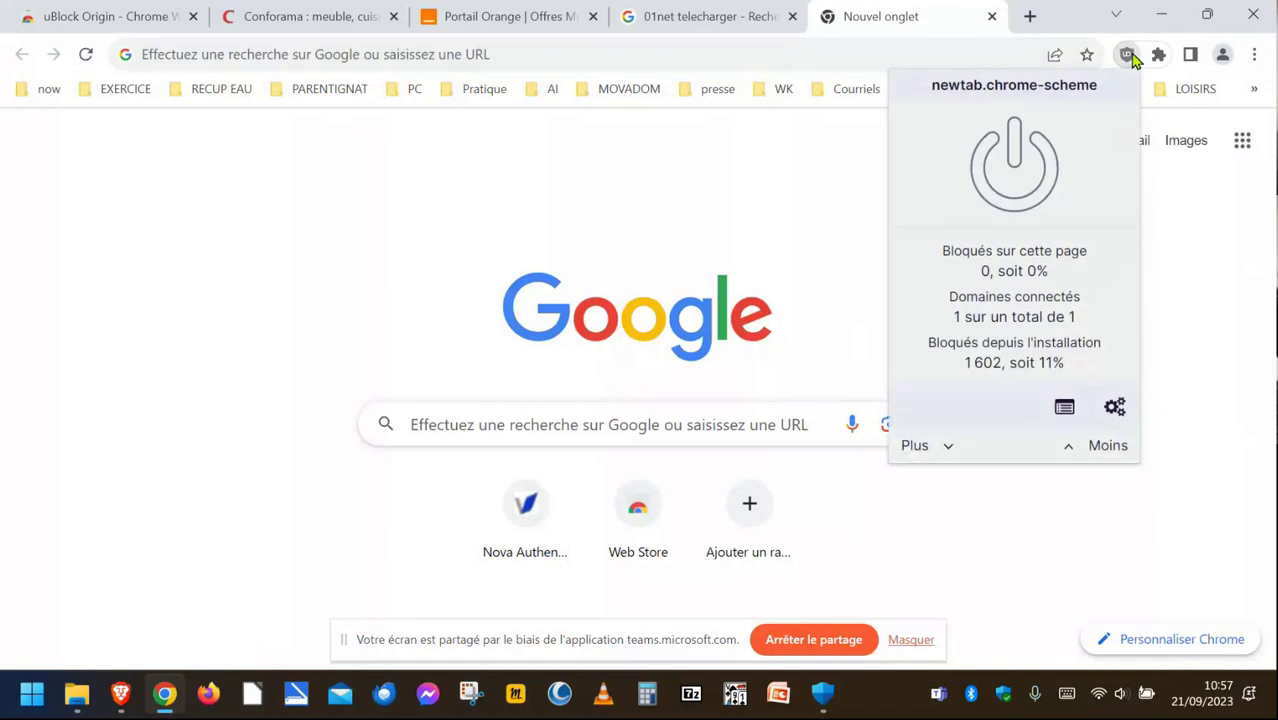
click(1003, 172)
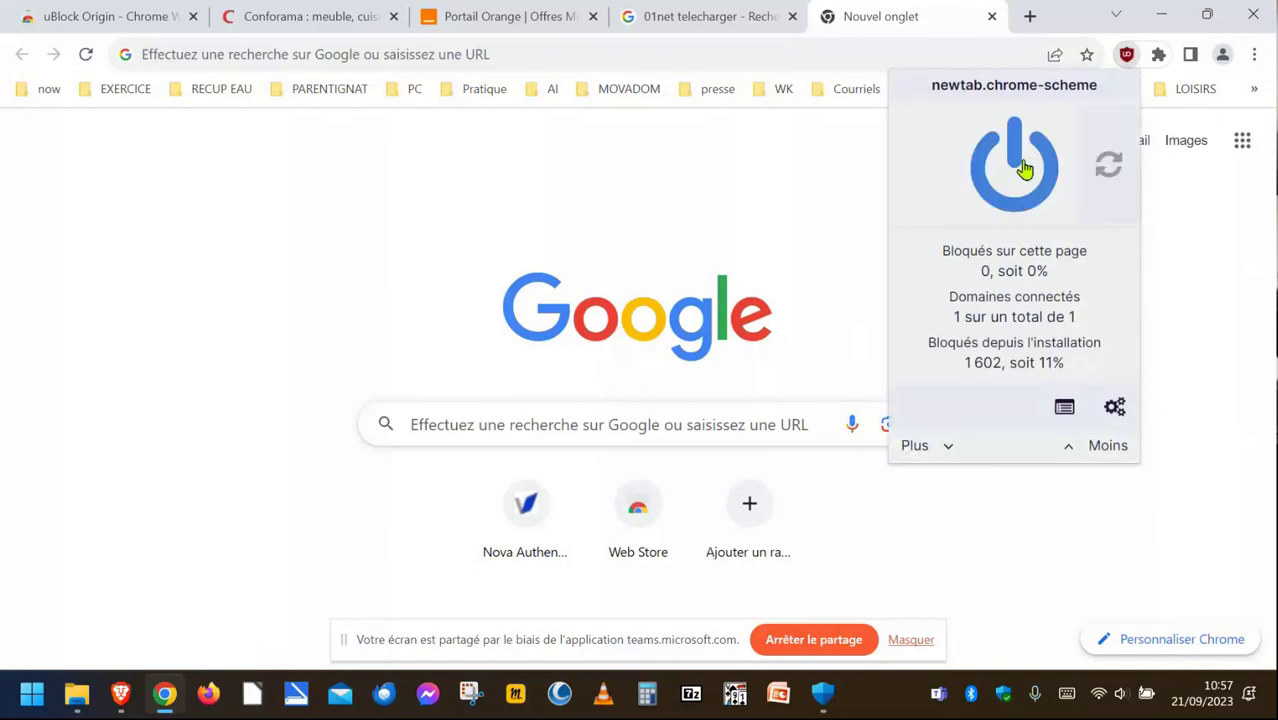
click(1014, 172)
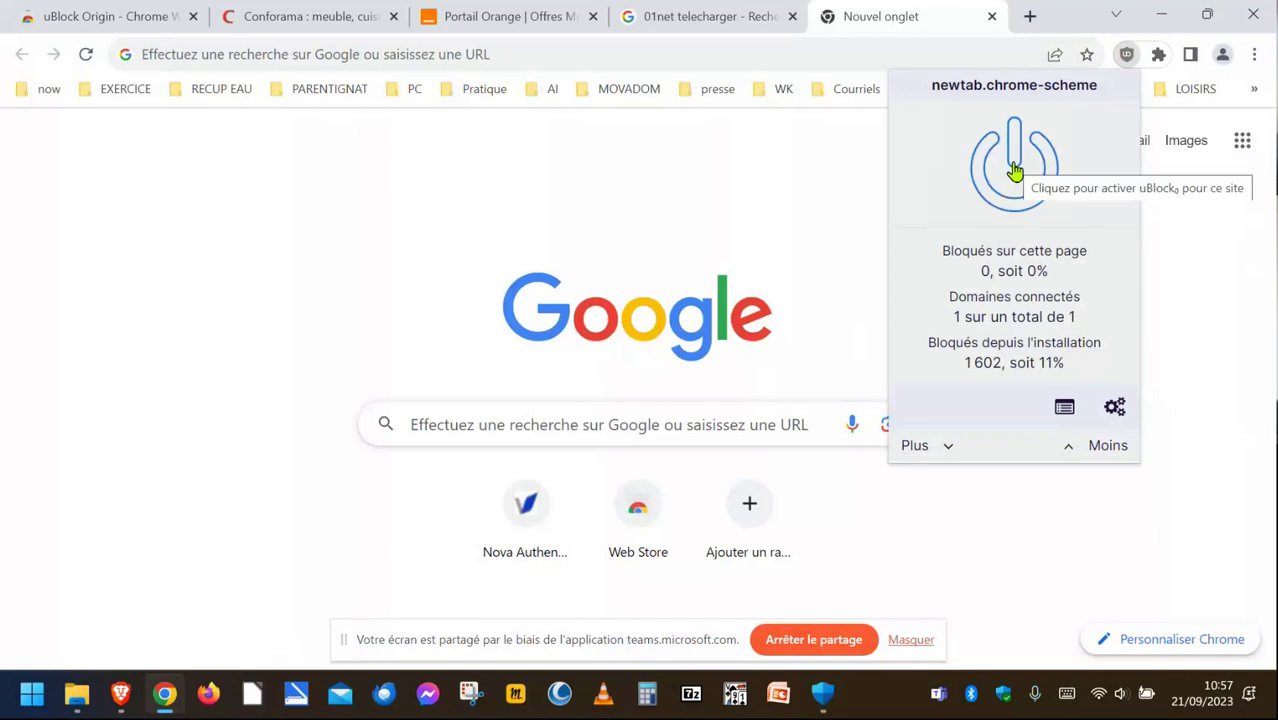
click(1014, 172)
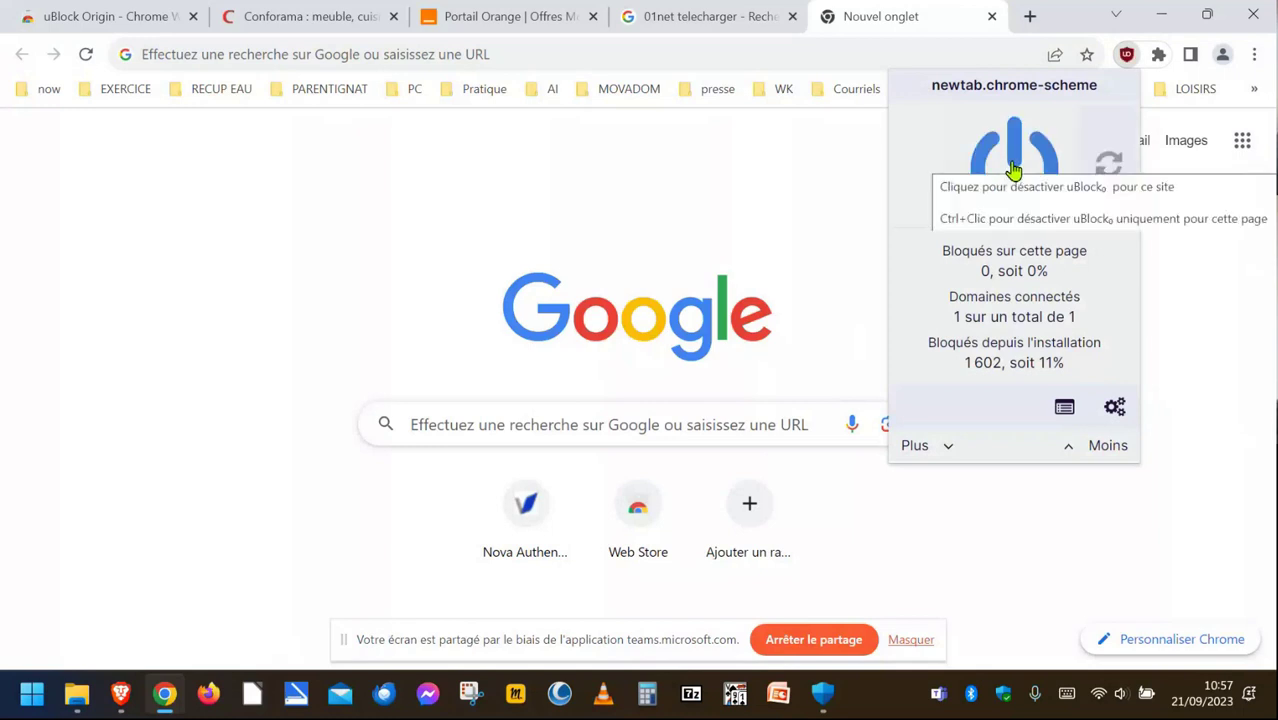
click(1014, 172)
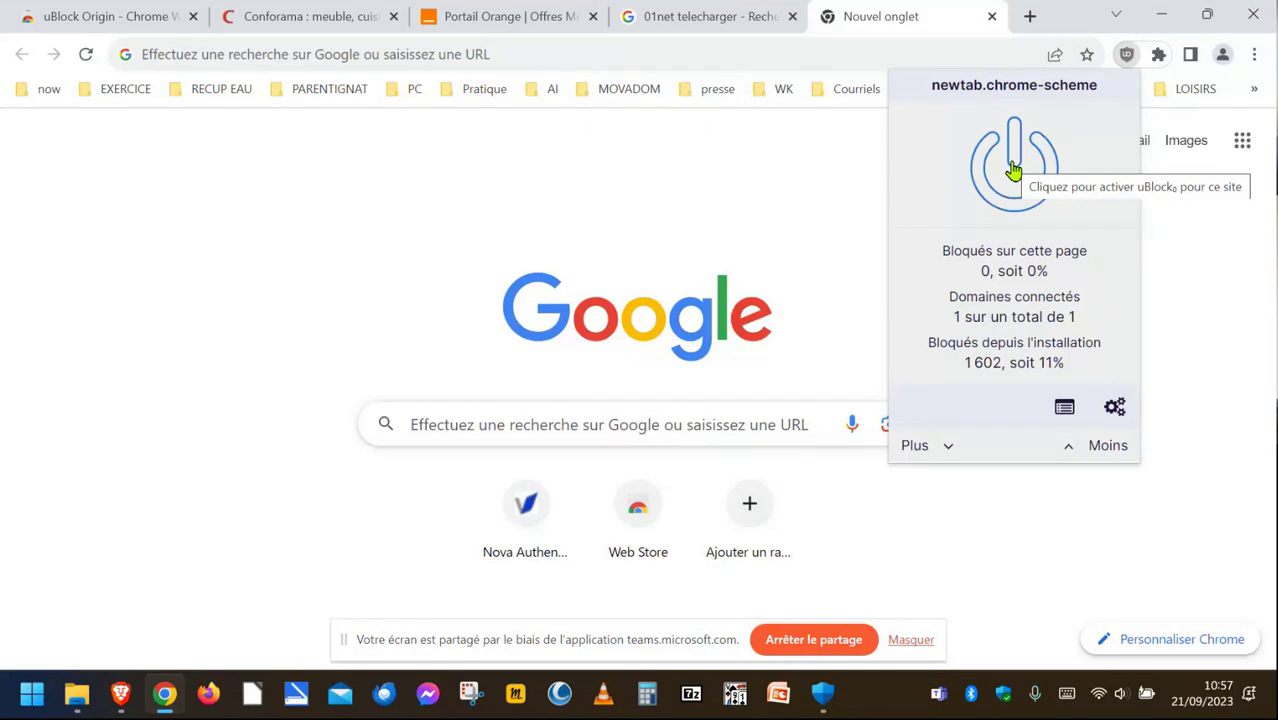
click(988, 188)
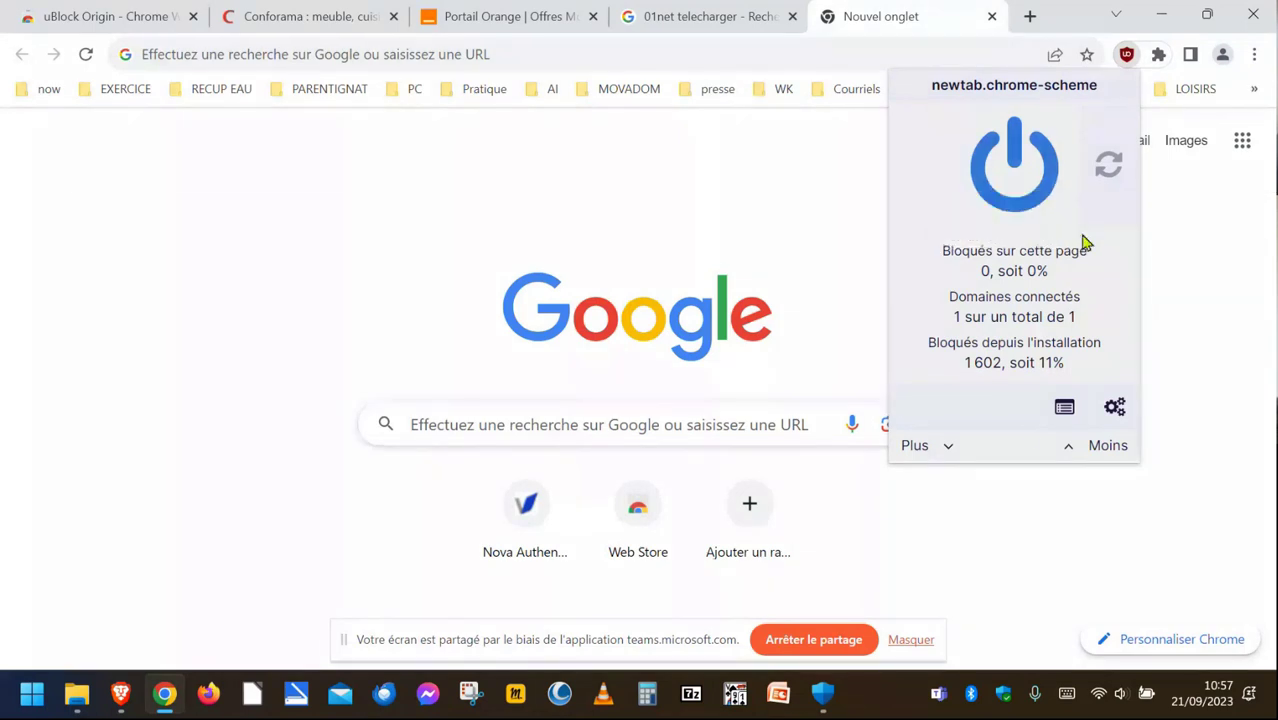
click(947, 446)
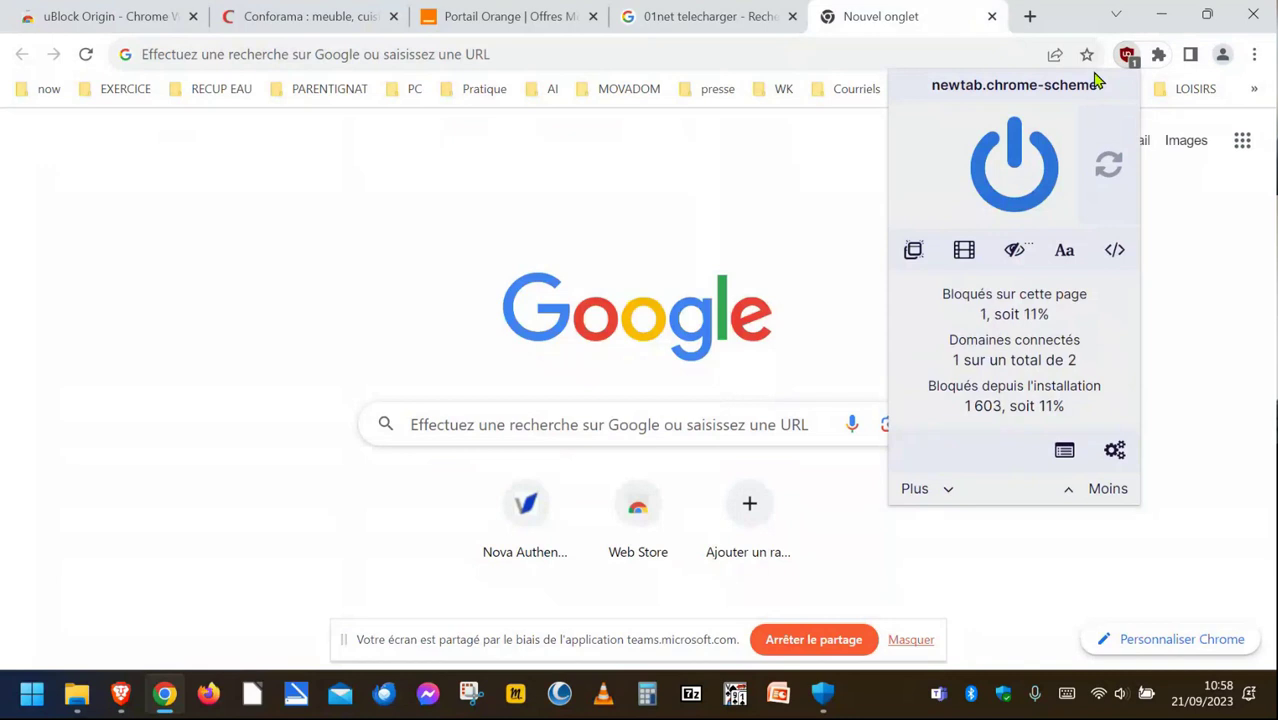
- Search Google for "ADWCLEANER CCM" in a new tab
click(1031, 17)
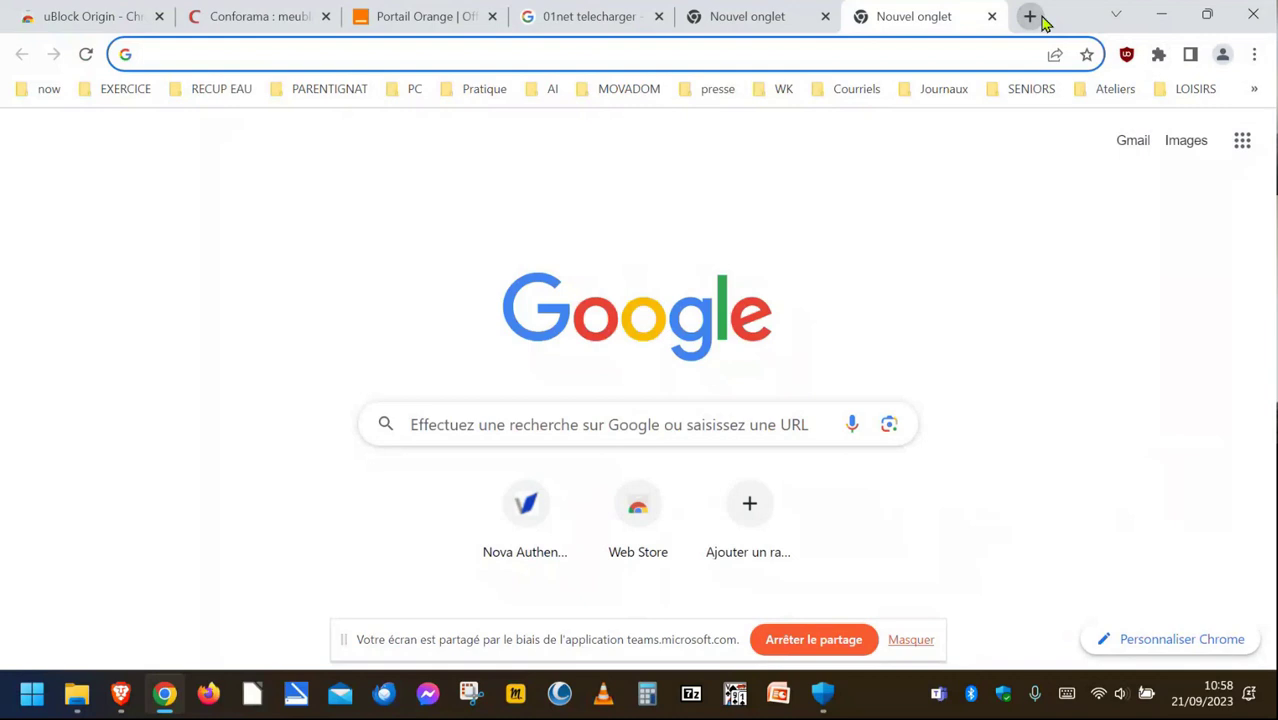
click(144, 54)
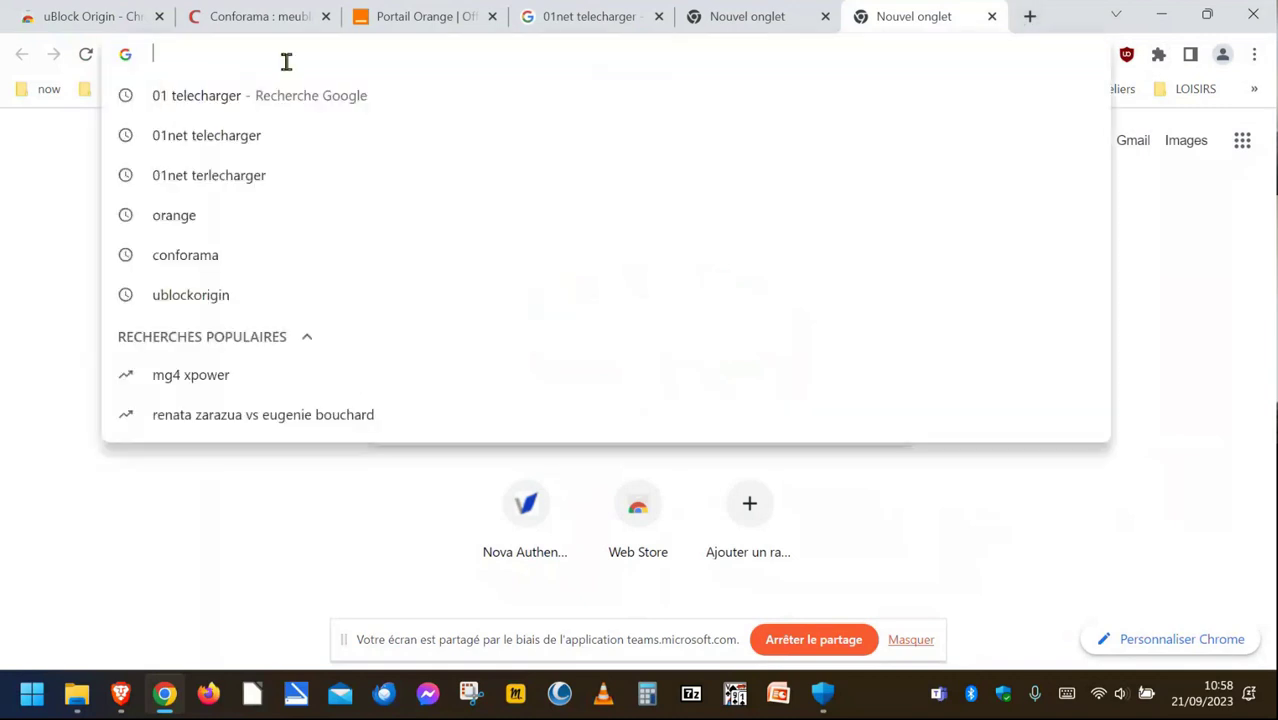
click(339, 590)
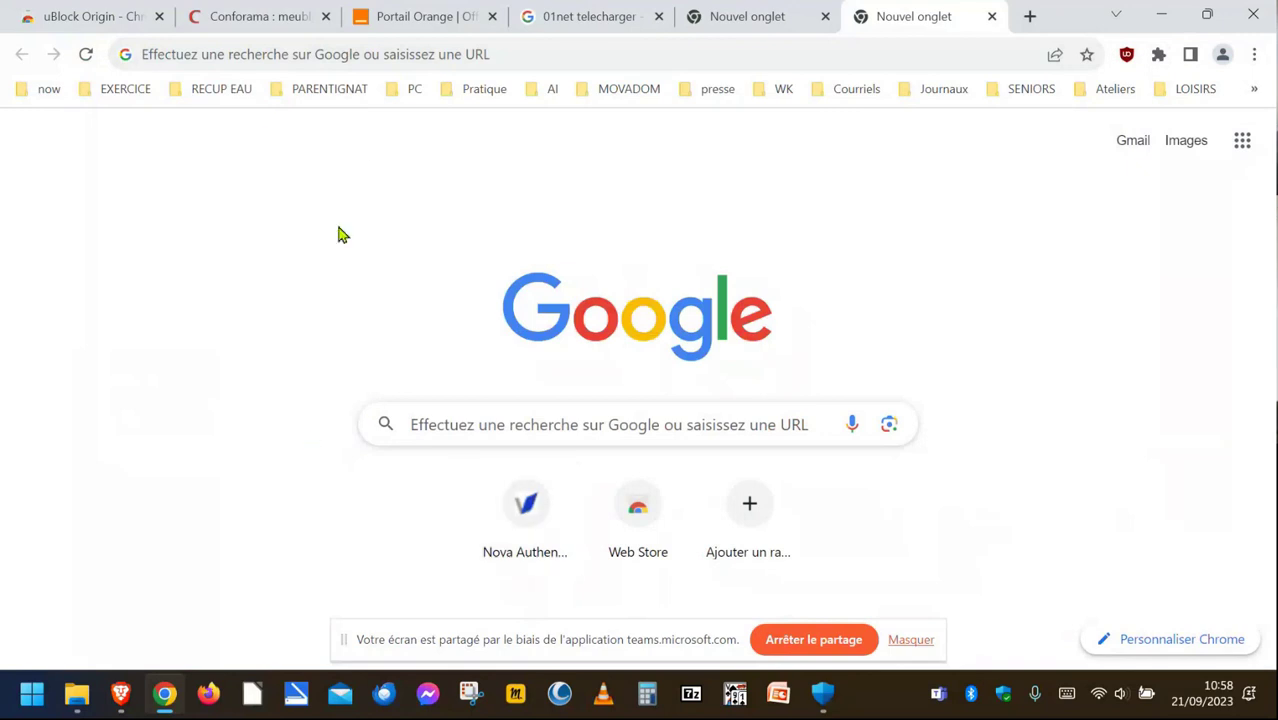
click(163, 50)
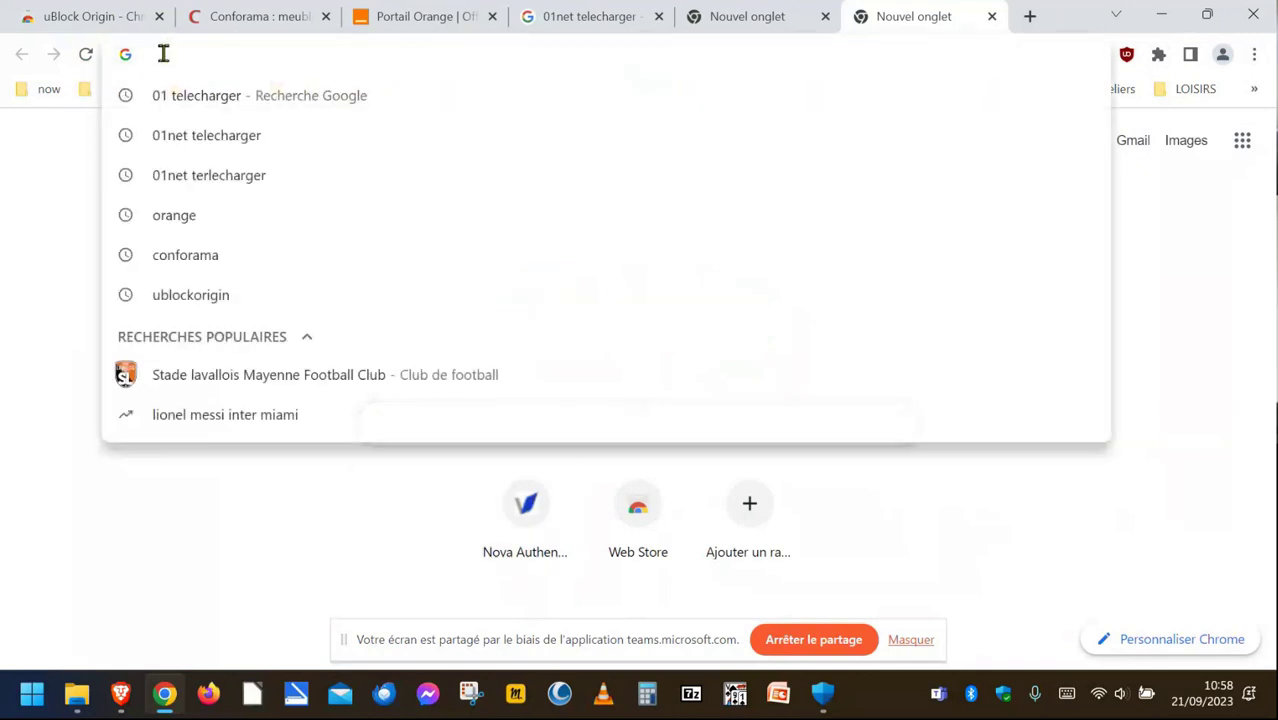
text(A)
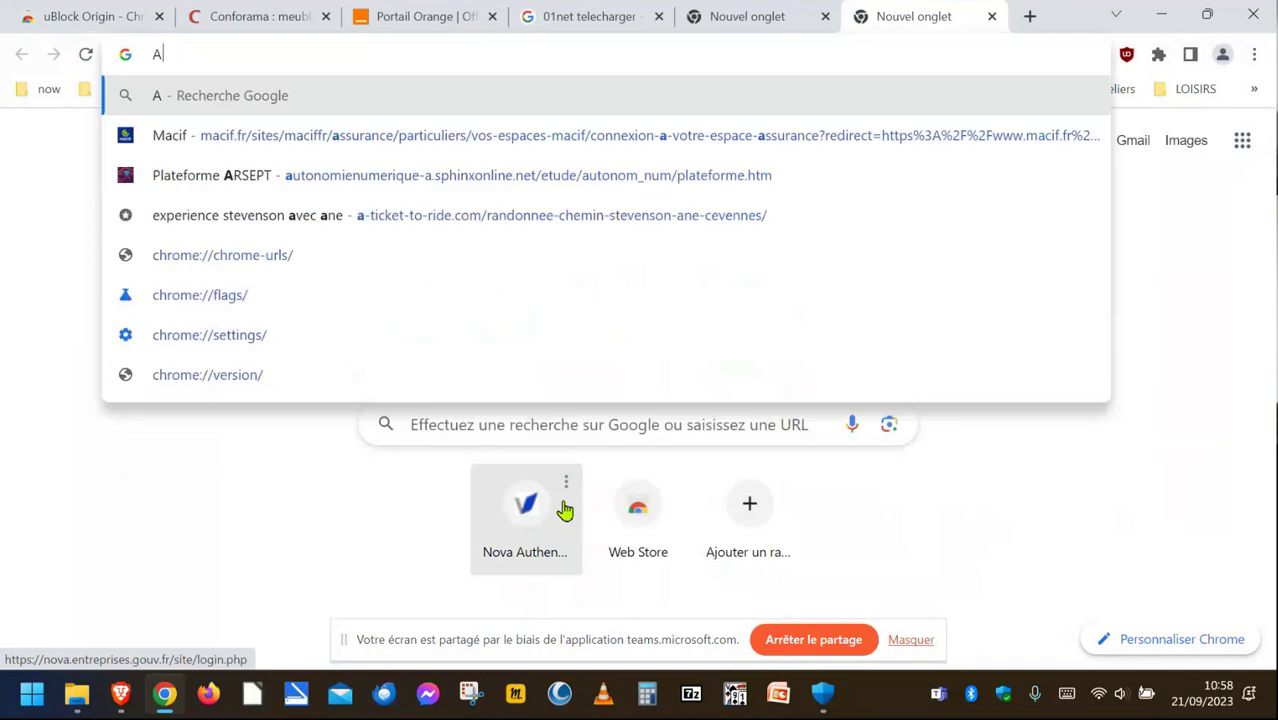
text(DWCL)
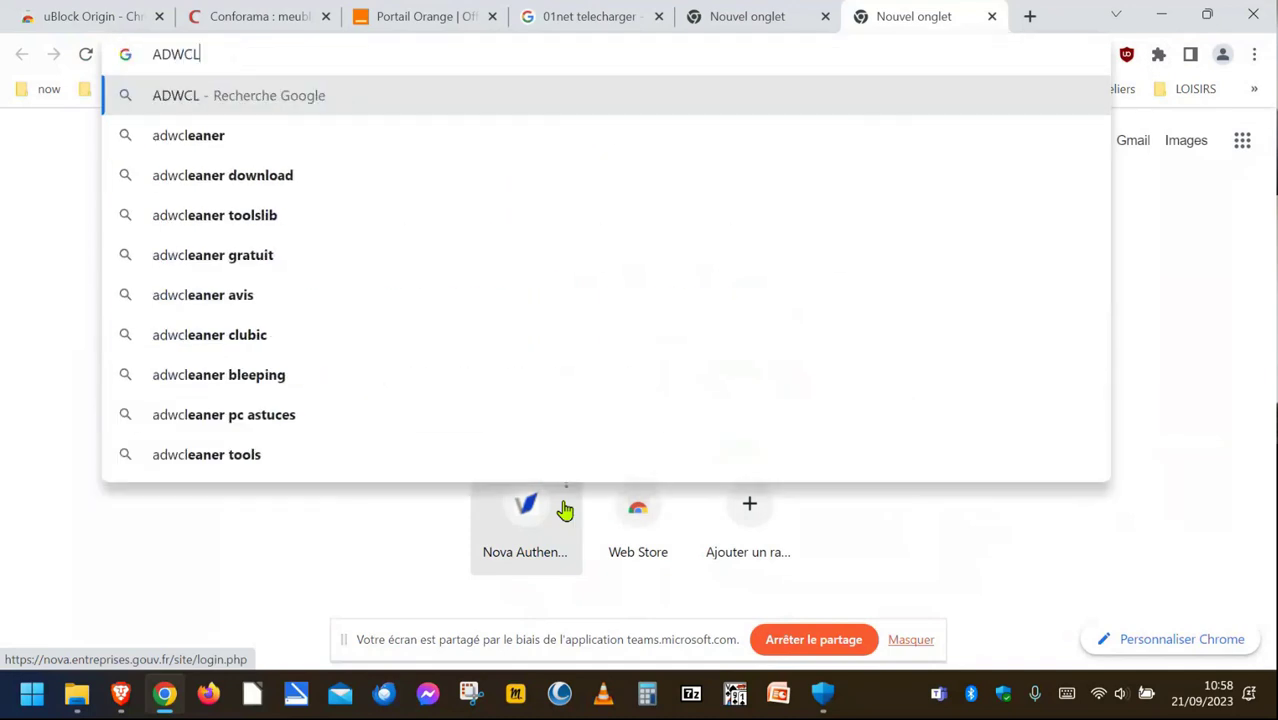
text(EANER )
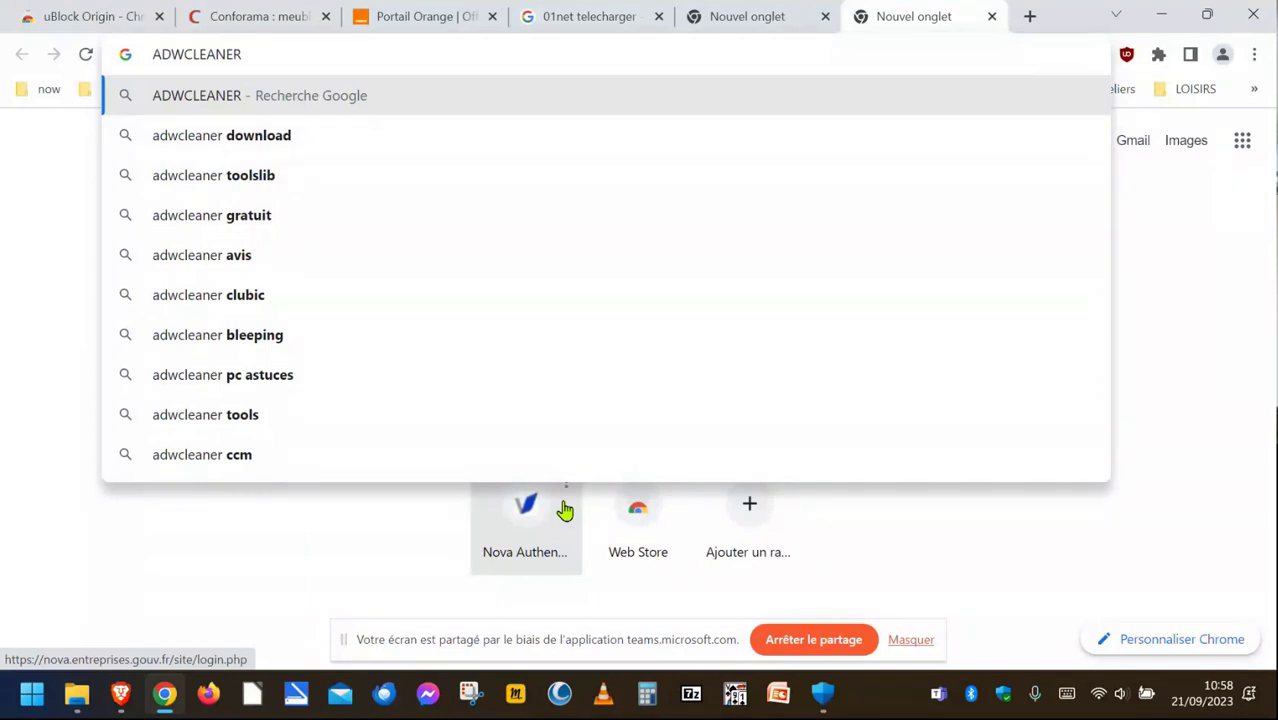
text(CC)
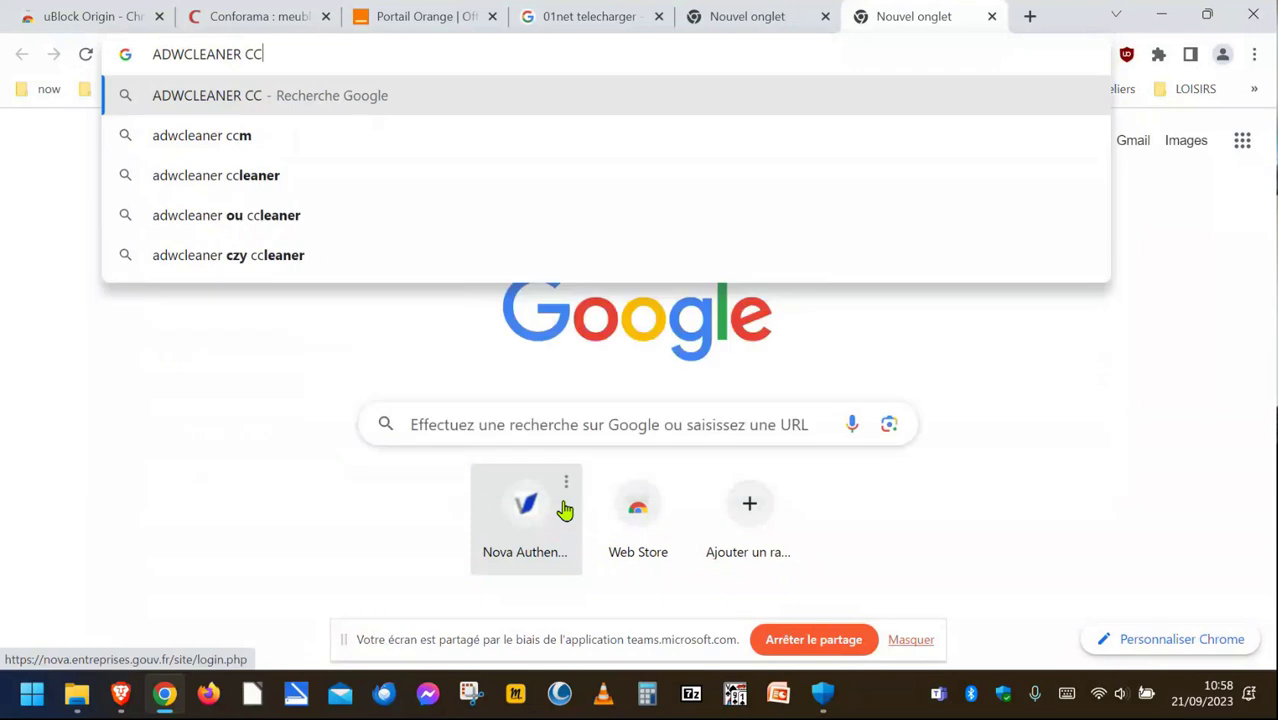
text(M)
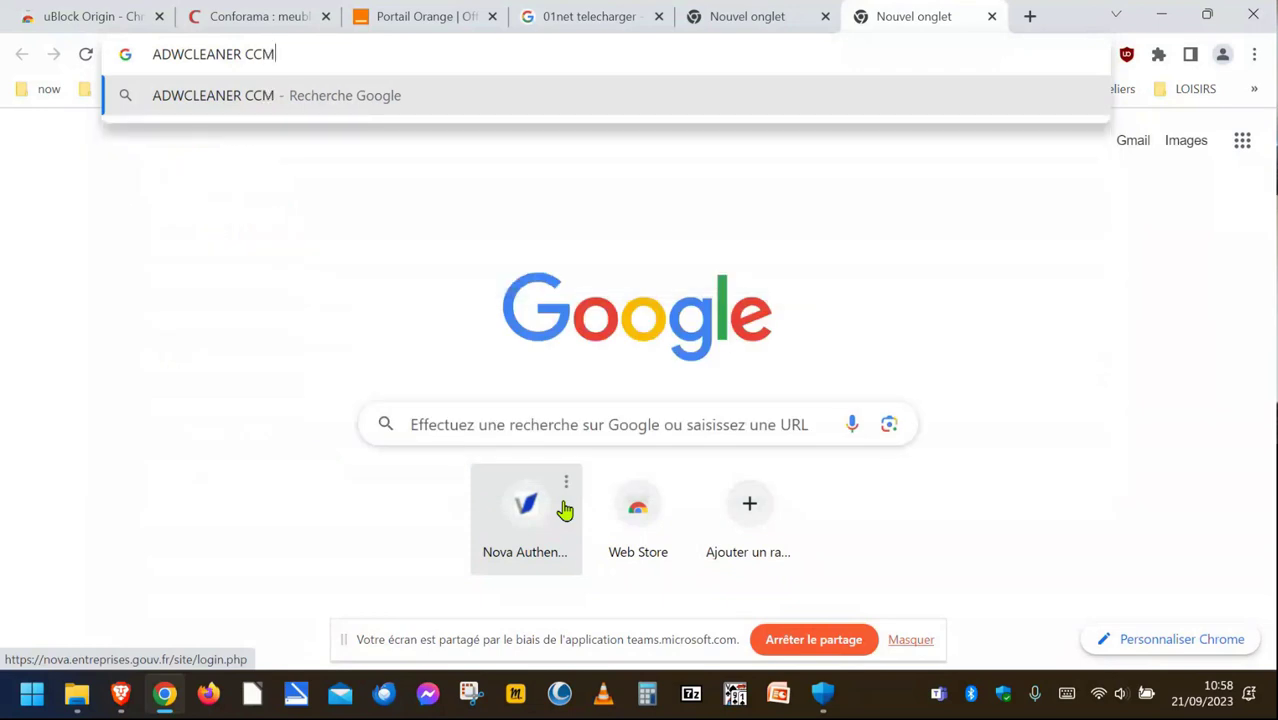
key(Return)
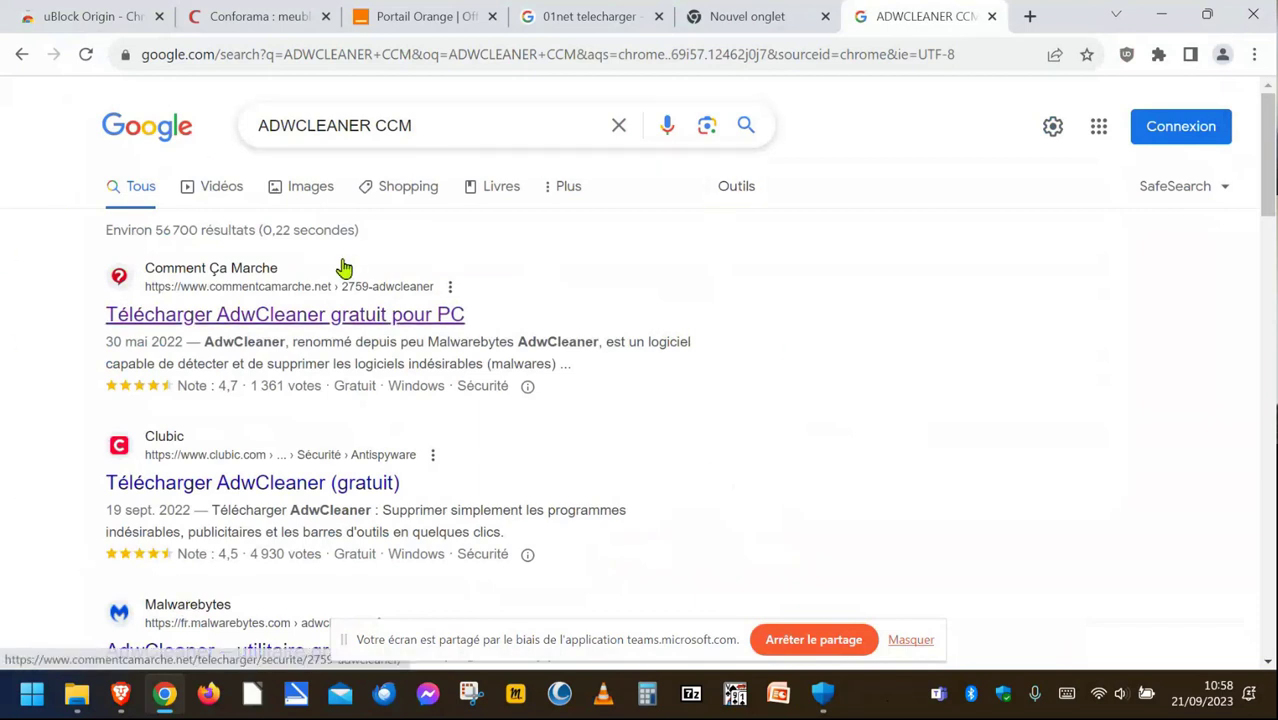
- Download AdwCleaner for Windows from the Comment Ça Marche search result and open the Téléchargements folder in File Explorer
click(301, 323)
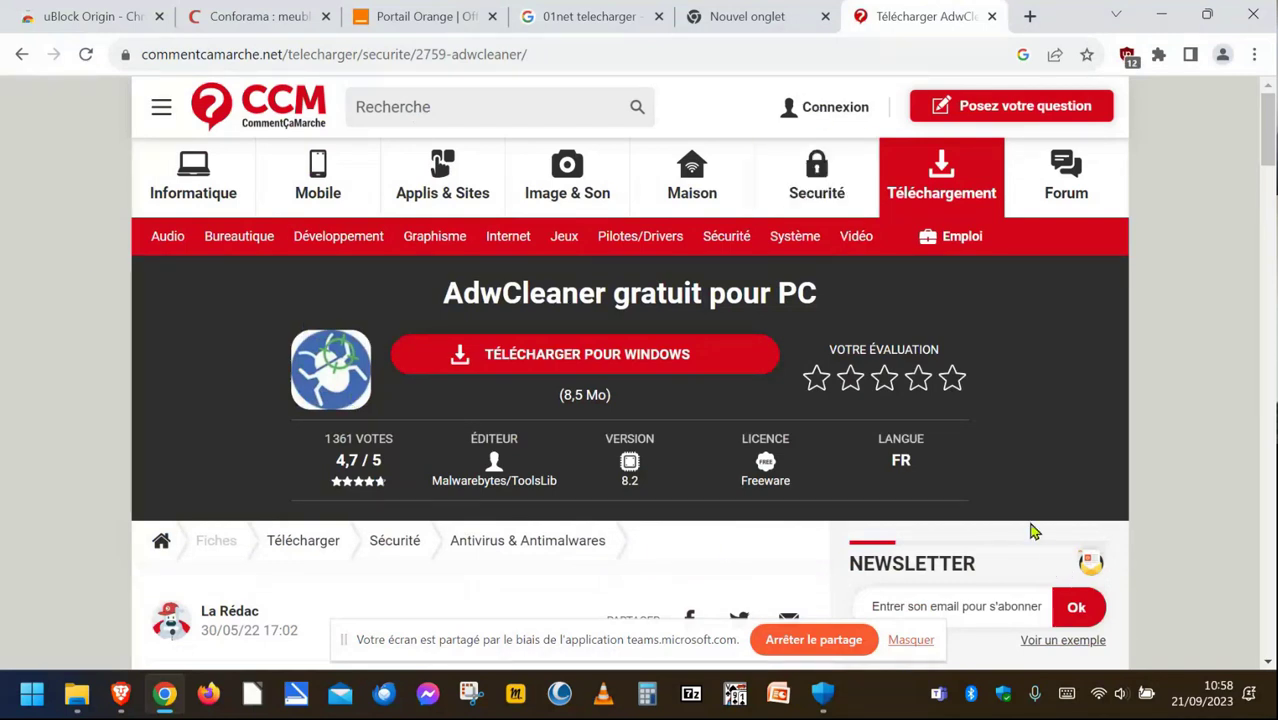
click(577, 360)
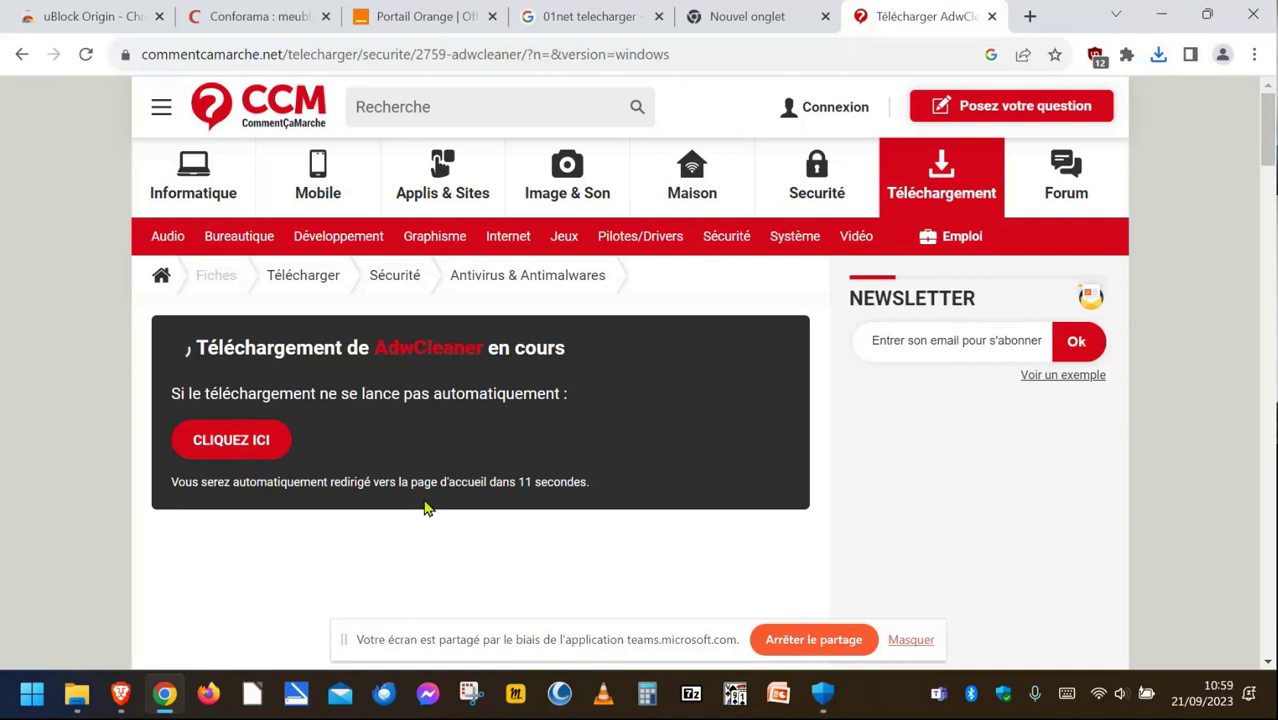
mouse_move(77, 693)
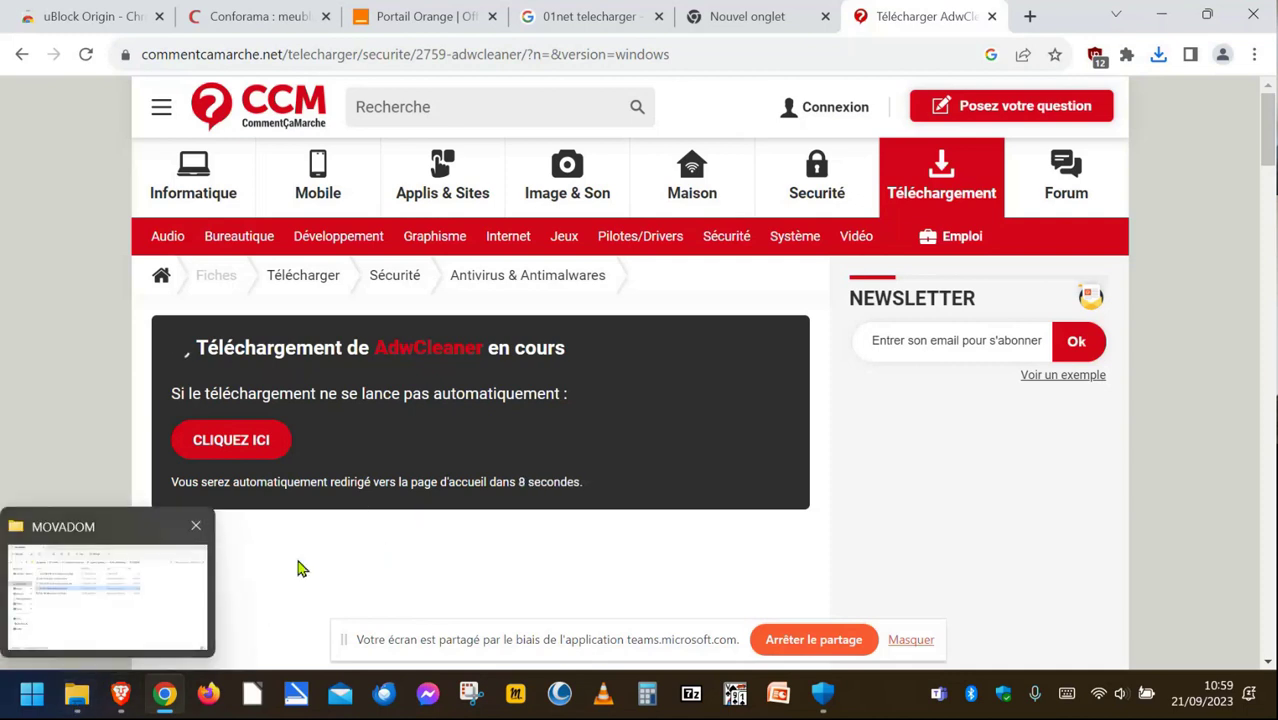
click(77, 703)
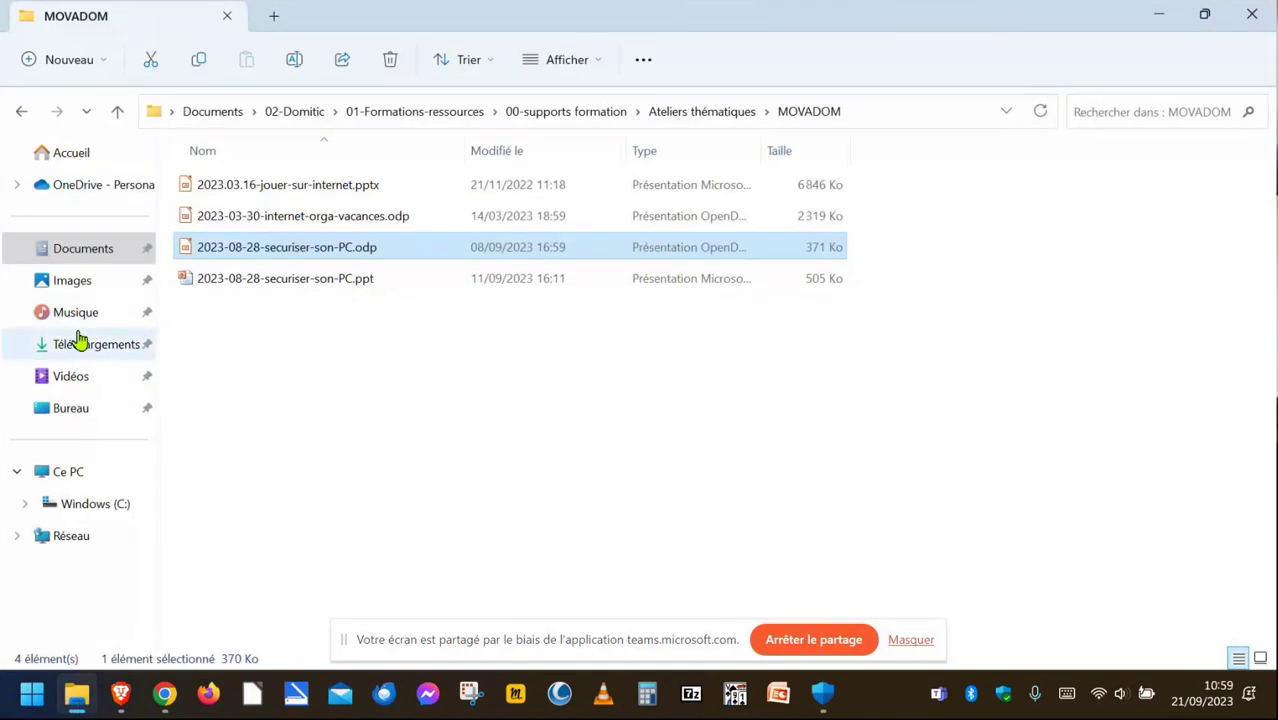
click(74, 350)
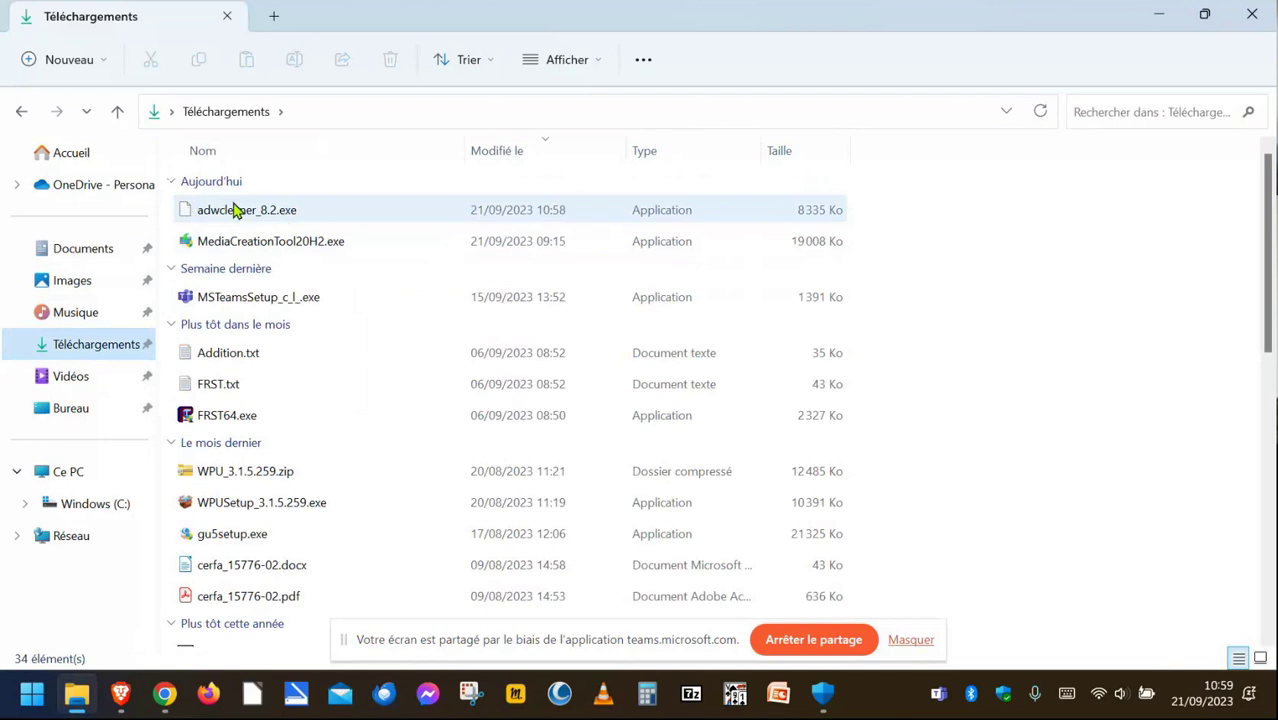
- Run an AdwCleaner analysis from adwcleaner_8.2.exe, declining the application update, and close the program without quarantining anything
mouse_move(208, 219)
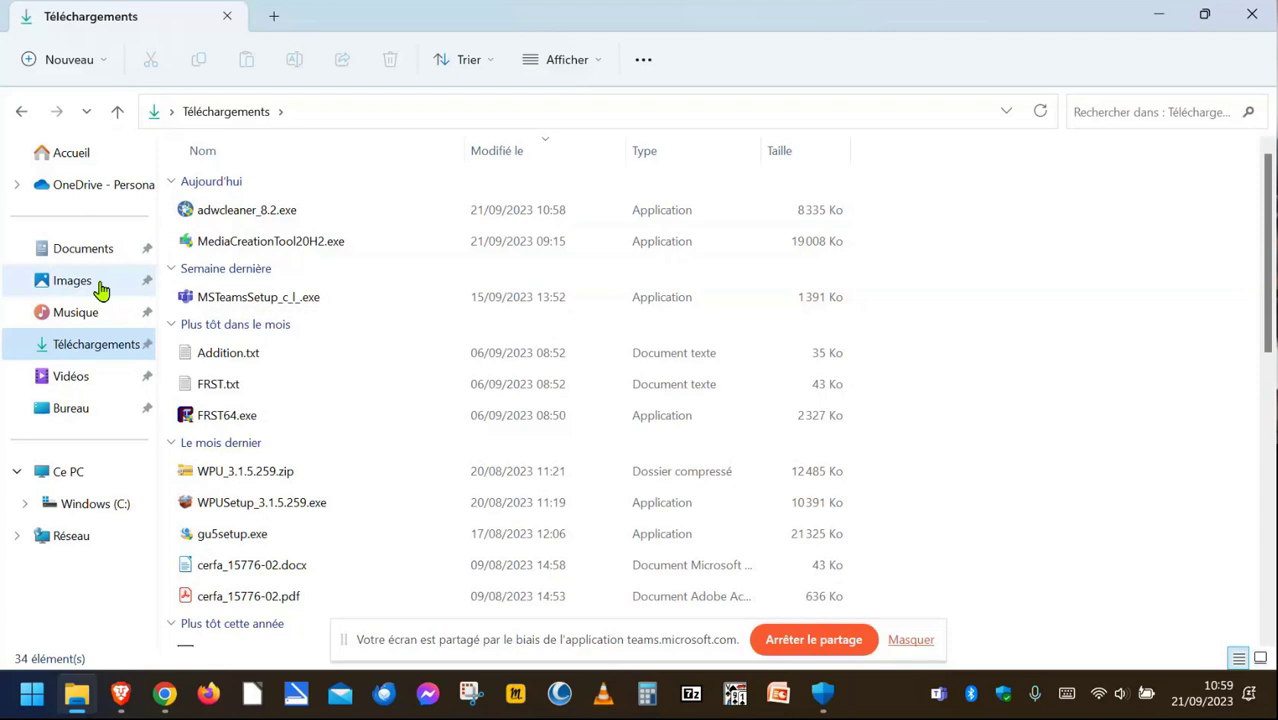
double_click(218, 212)
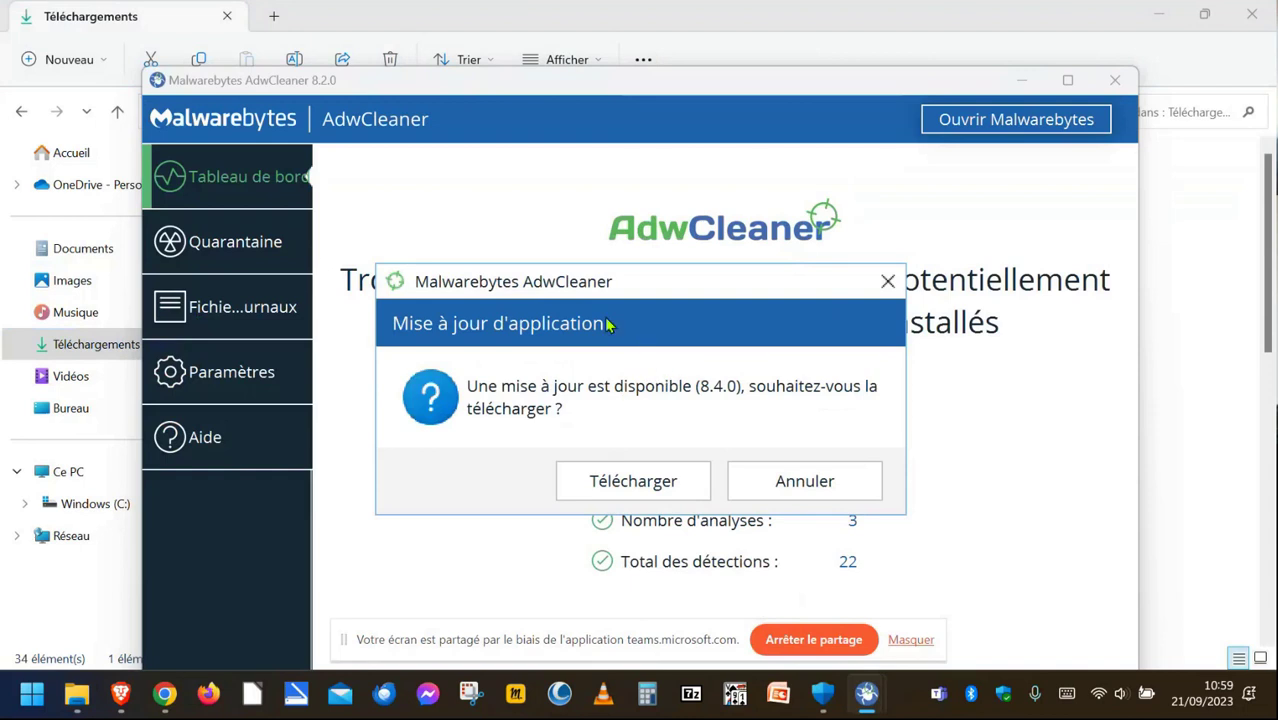
click(767, 490)
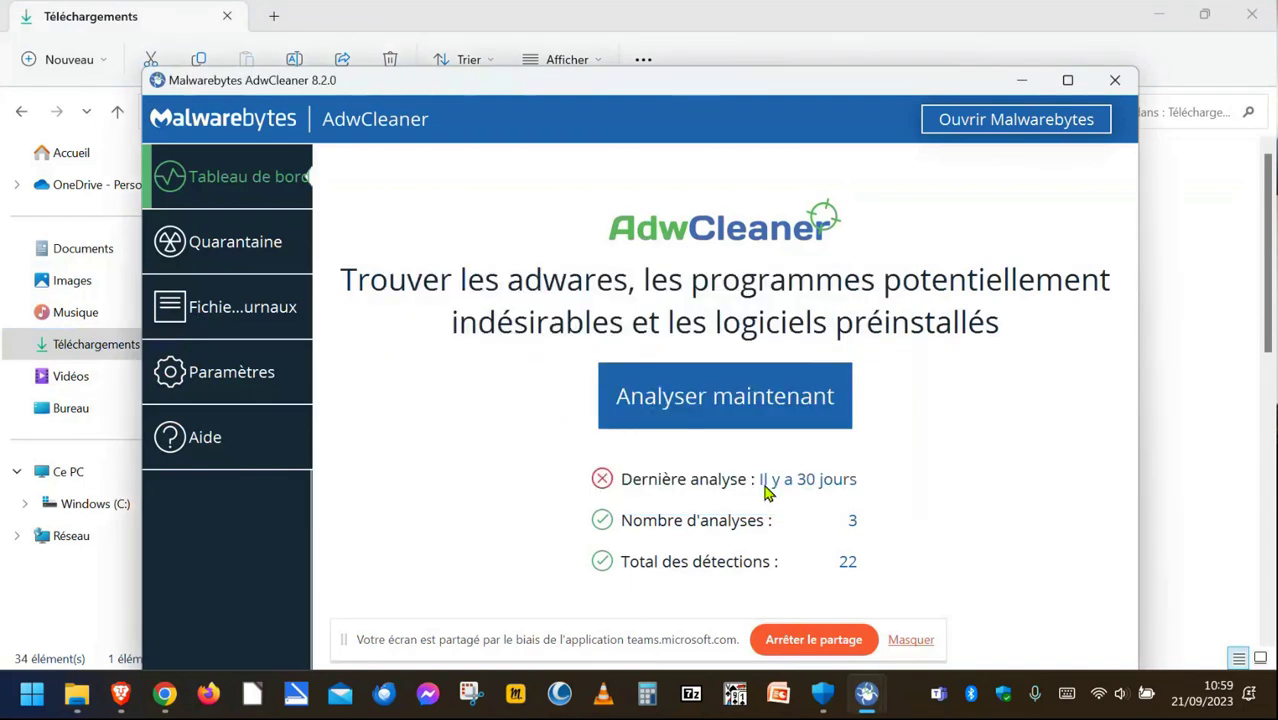
click(714, 405)
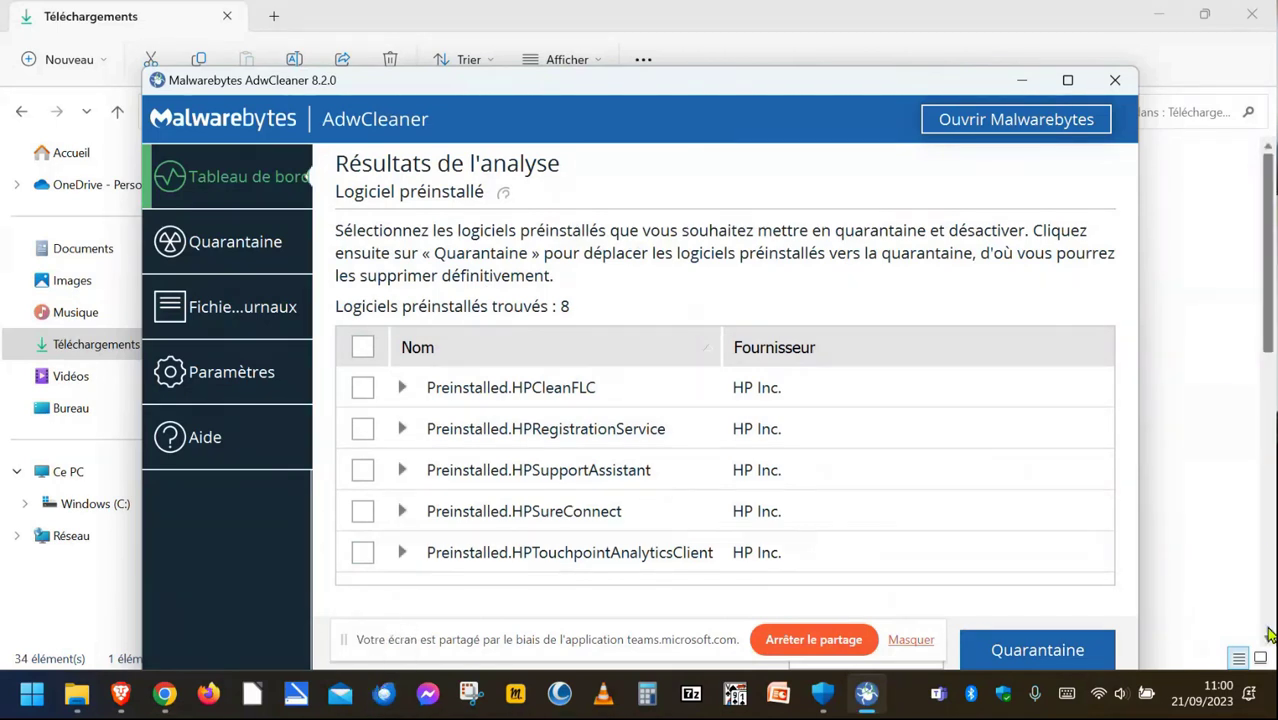
click(1115, 80)
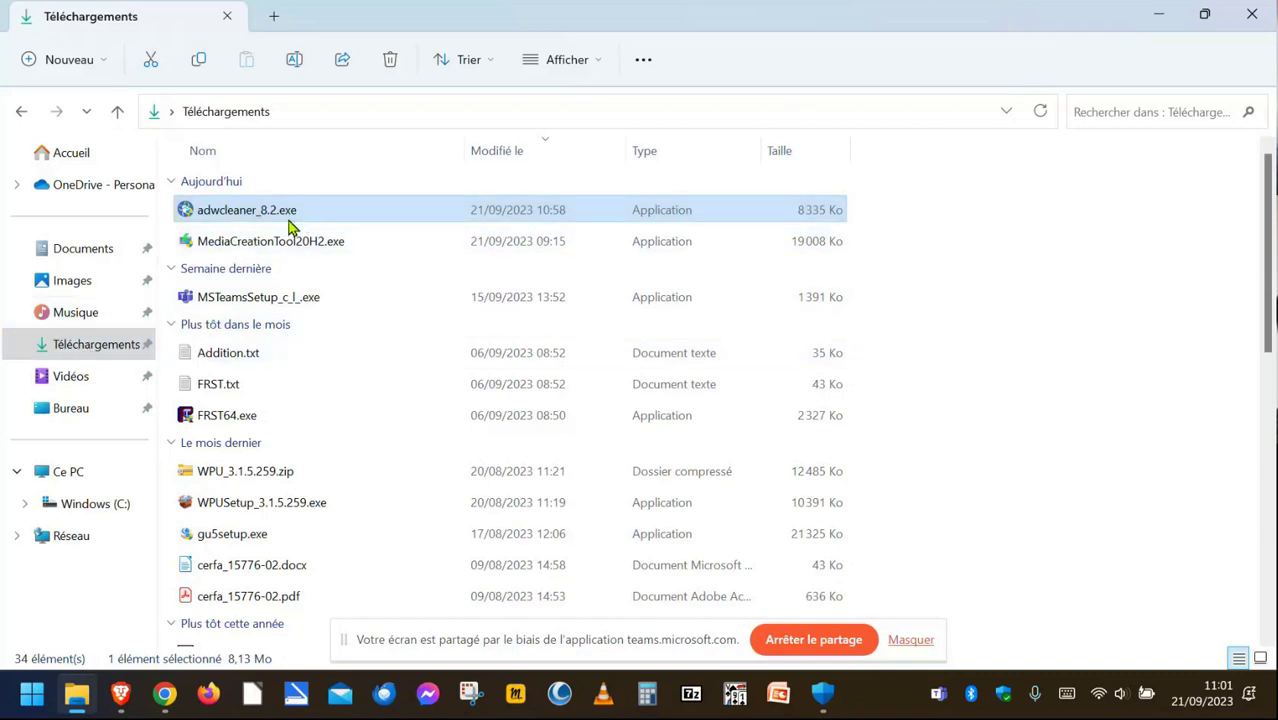
- Cut adwcleaner_8.2.exe from the Téléchargements folder
mouse_move(240, 221)
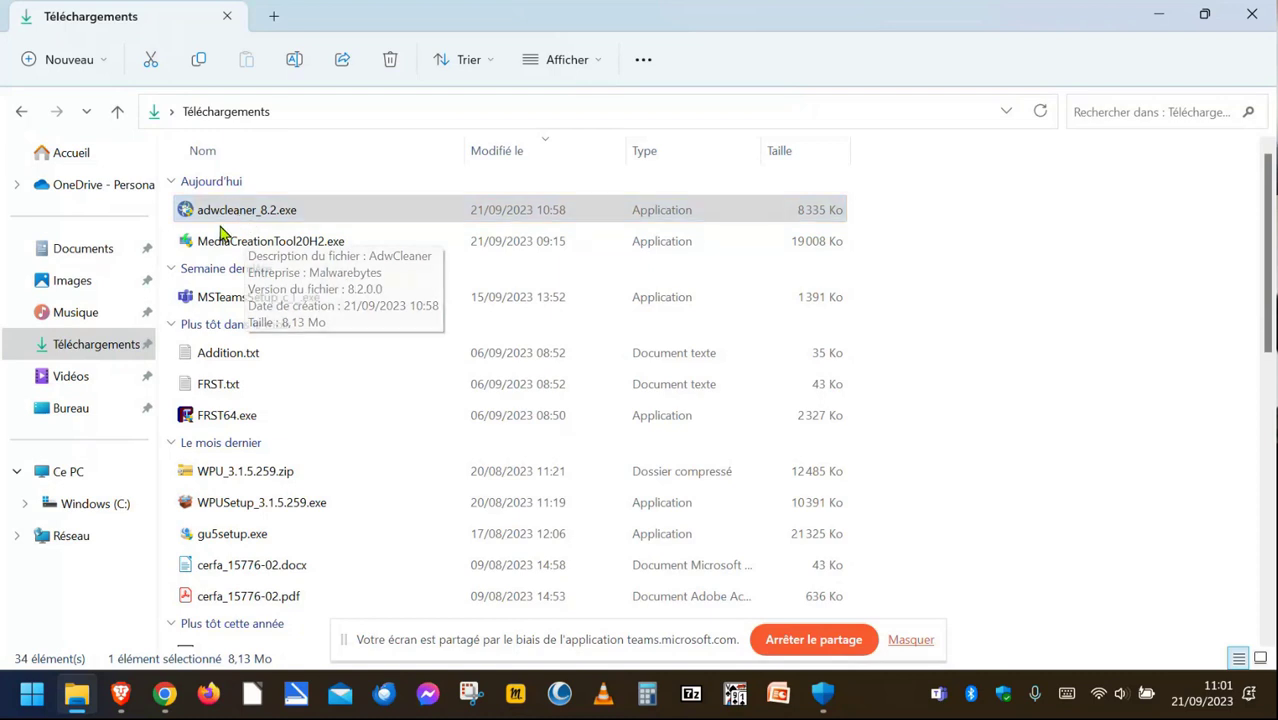
right_click(229, 220)
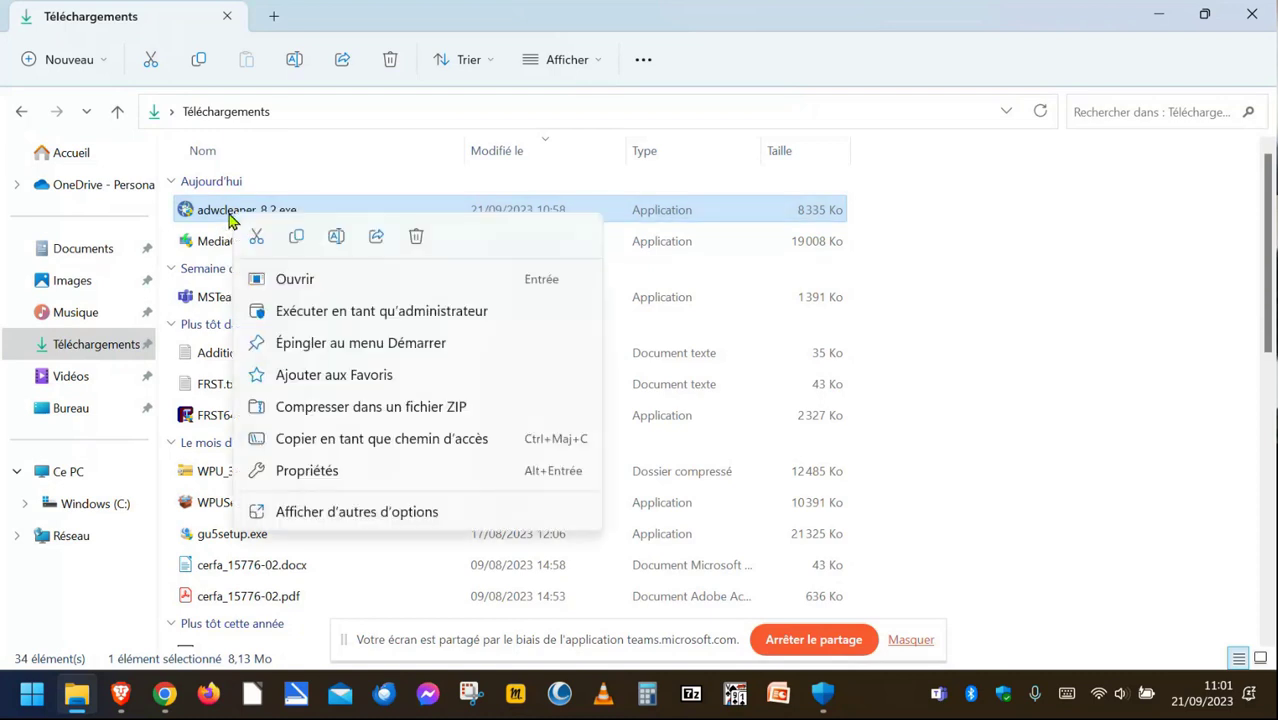
click(257, 240)
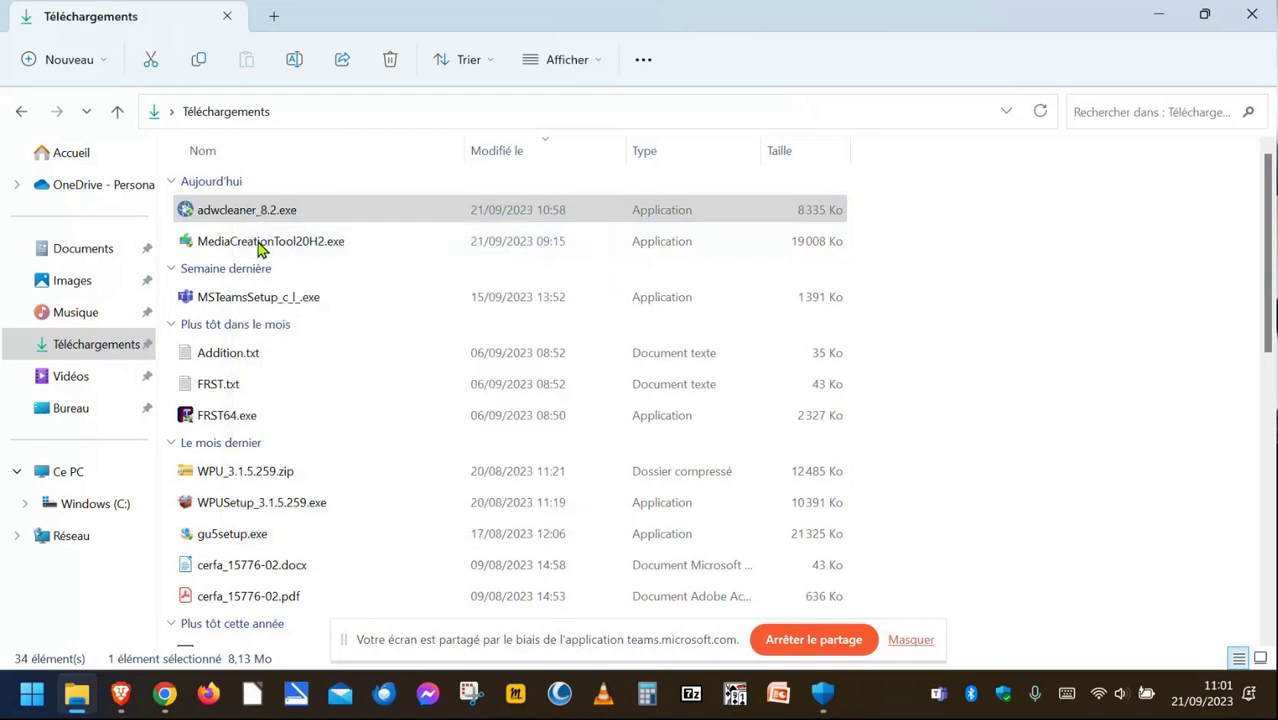
- Close the Comment Ça Marche adware page in Chrome and minimize the open windows to reach the desktop
click(1160, 16)
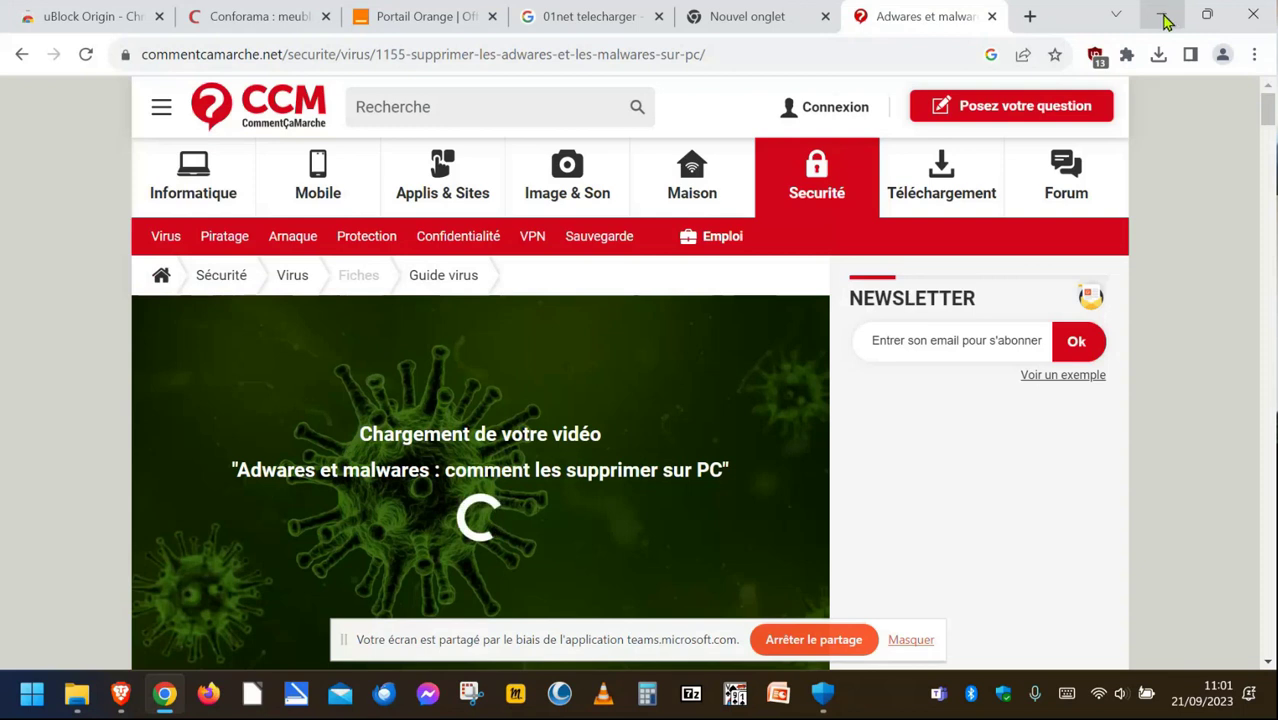
click(993, 17)
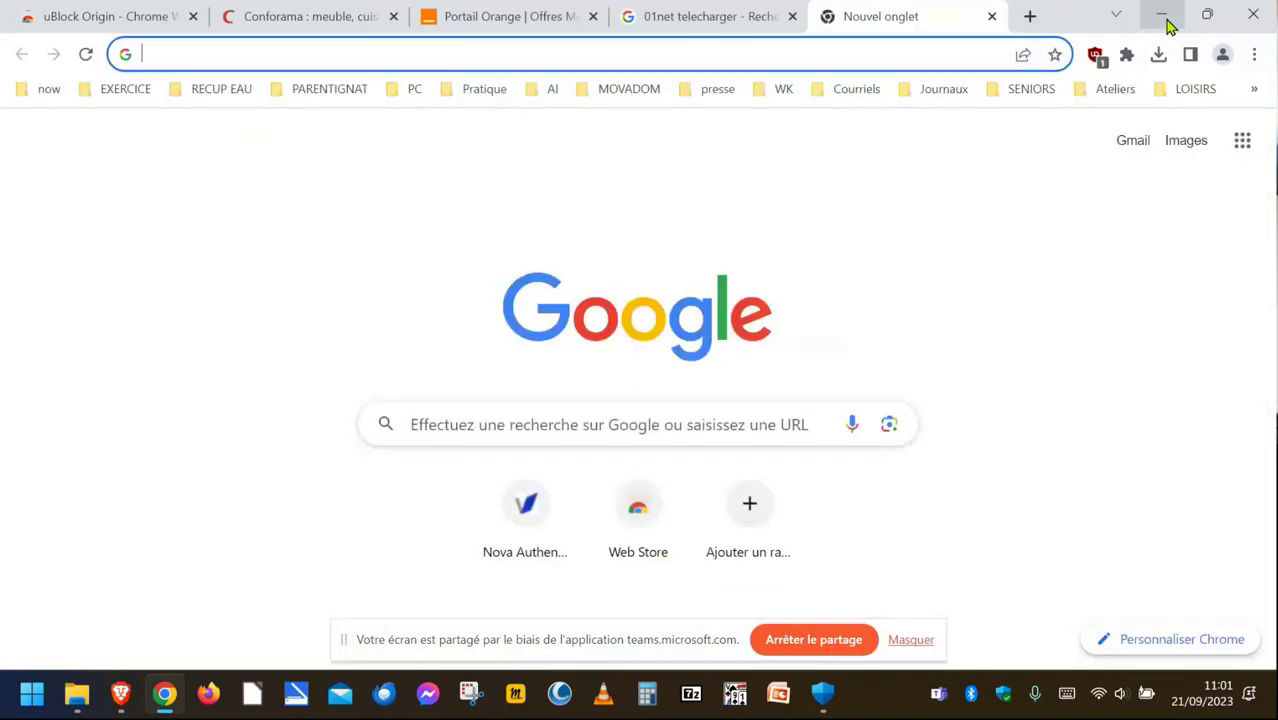
click(1161, 16)
click(1163, 18)
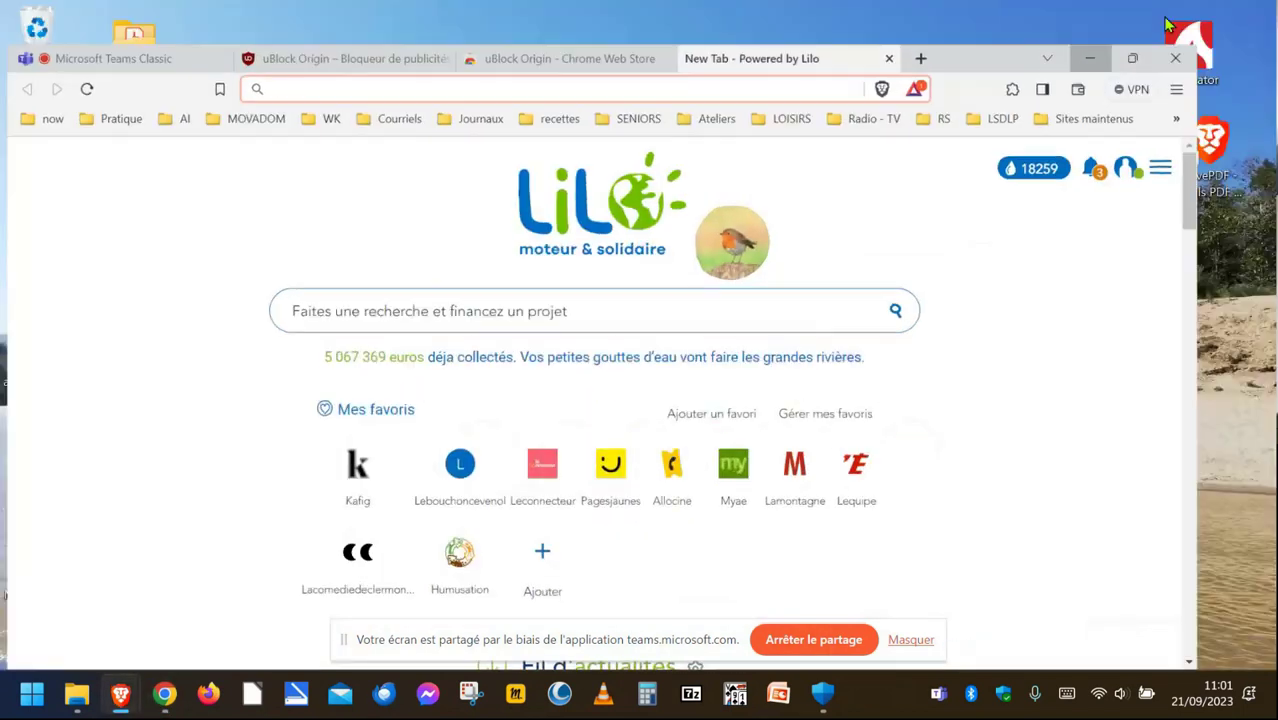
- Paste adwcleaner_8.2.exe onto the desktop, ignoring the duplicate file, and move the existing AdwCleaner icon next to PDFCreator
right_click(876, 184)
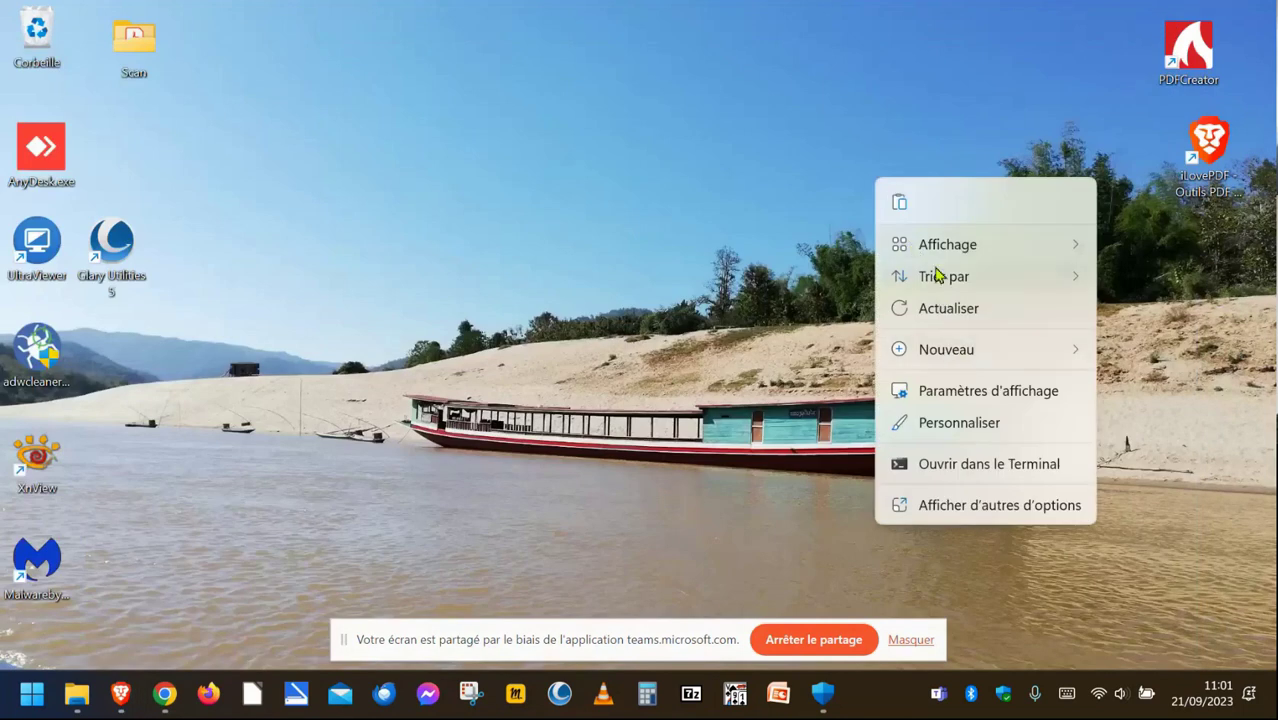
click(900, 204)
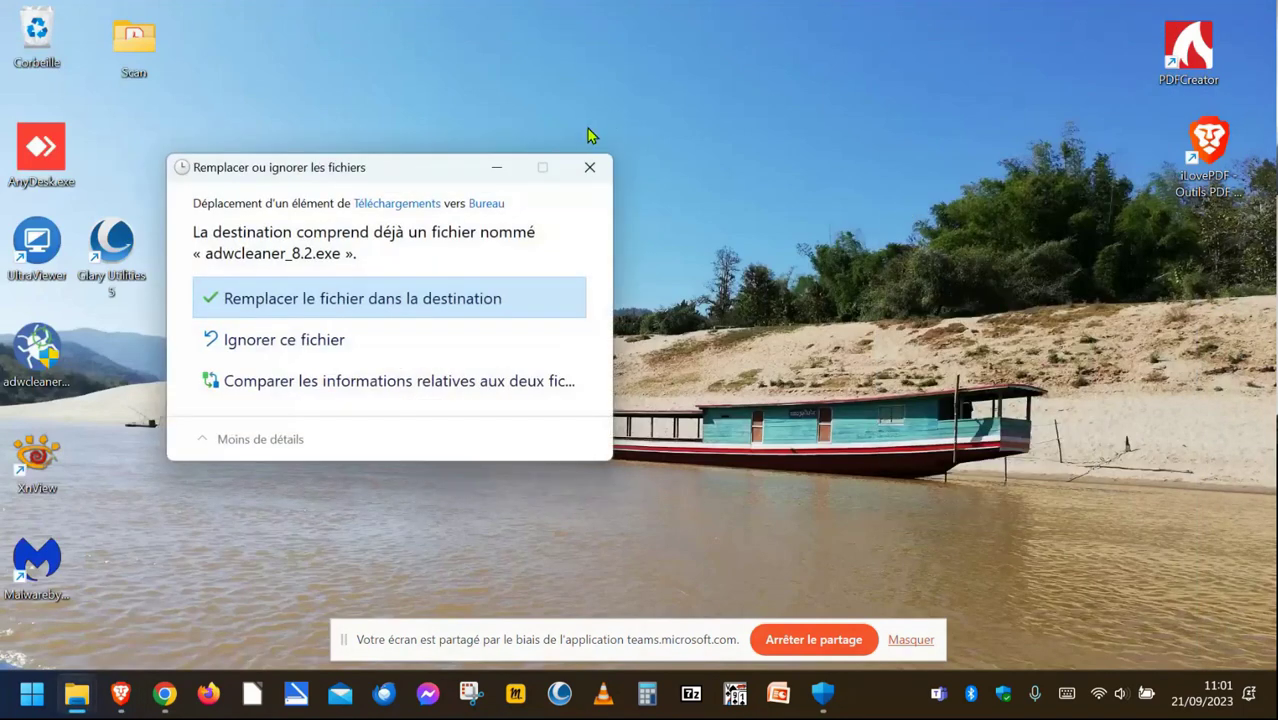
click(285, 343)
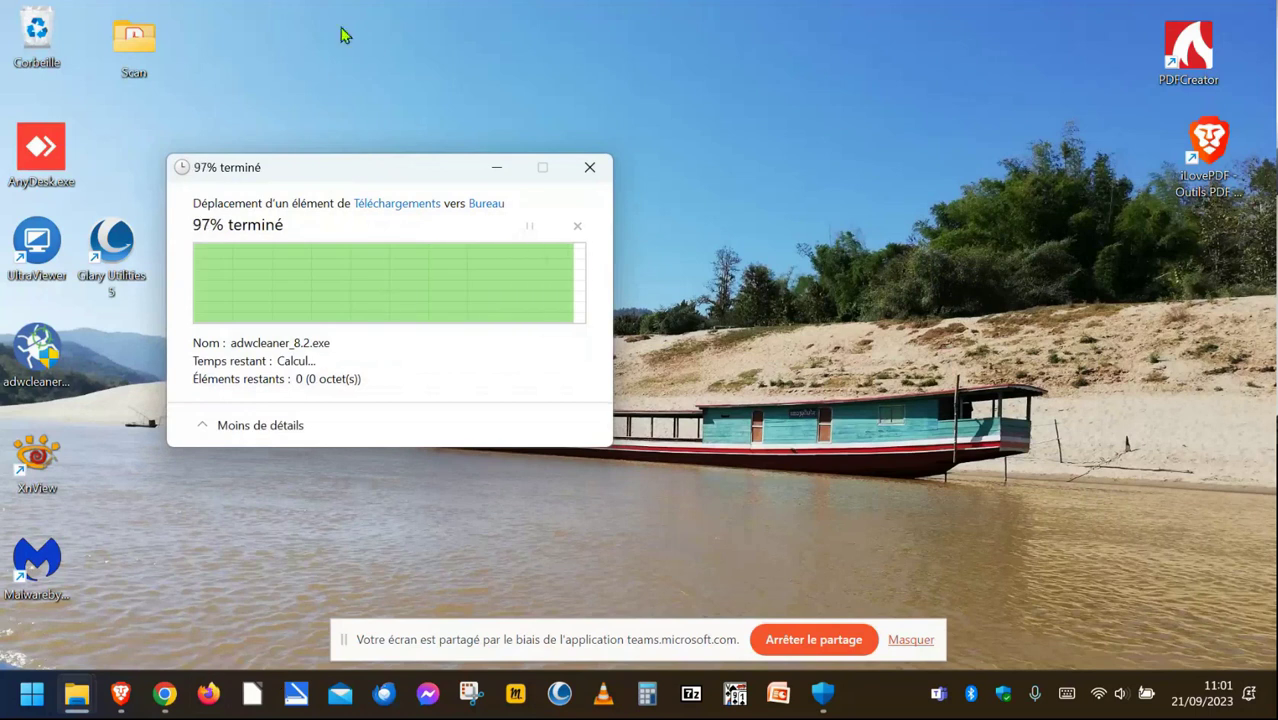
drag(38, 352, 1002, 58)
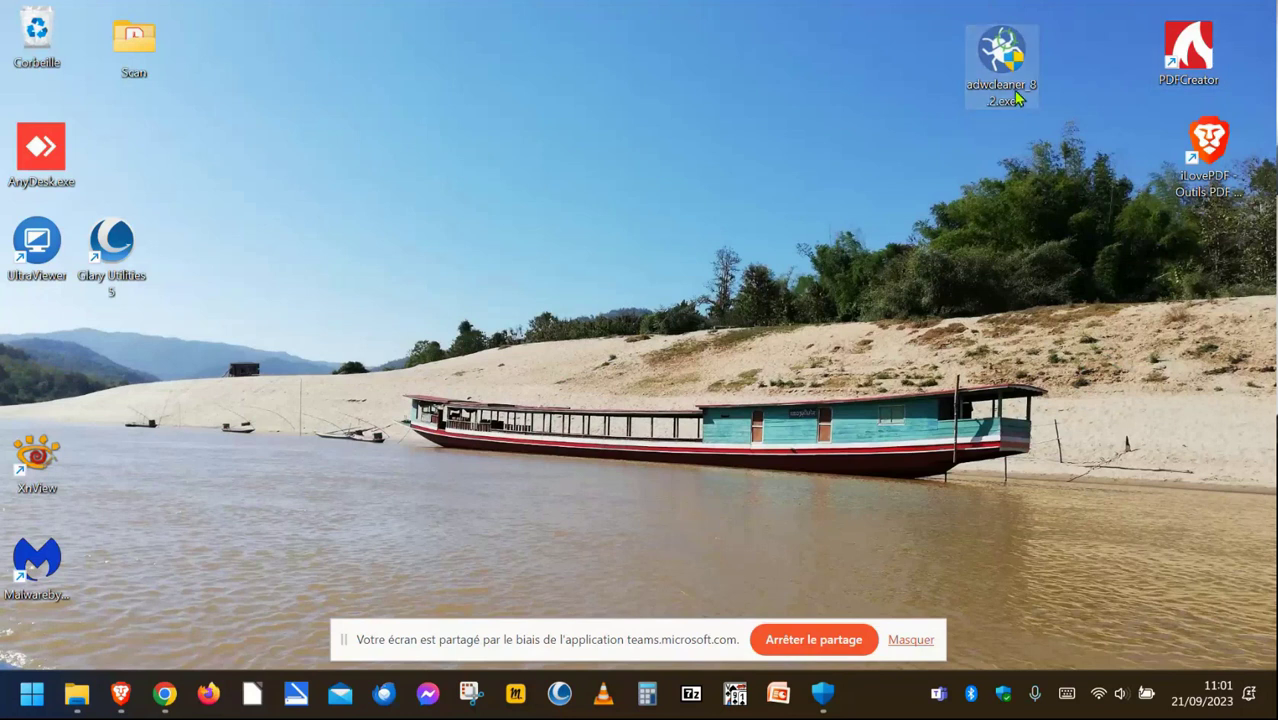
mouse_move(1017, 97)
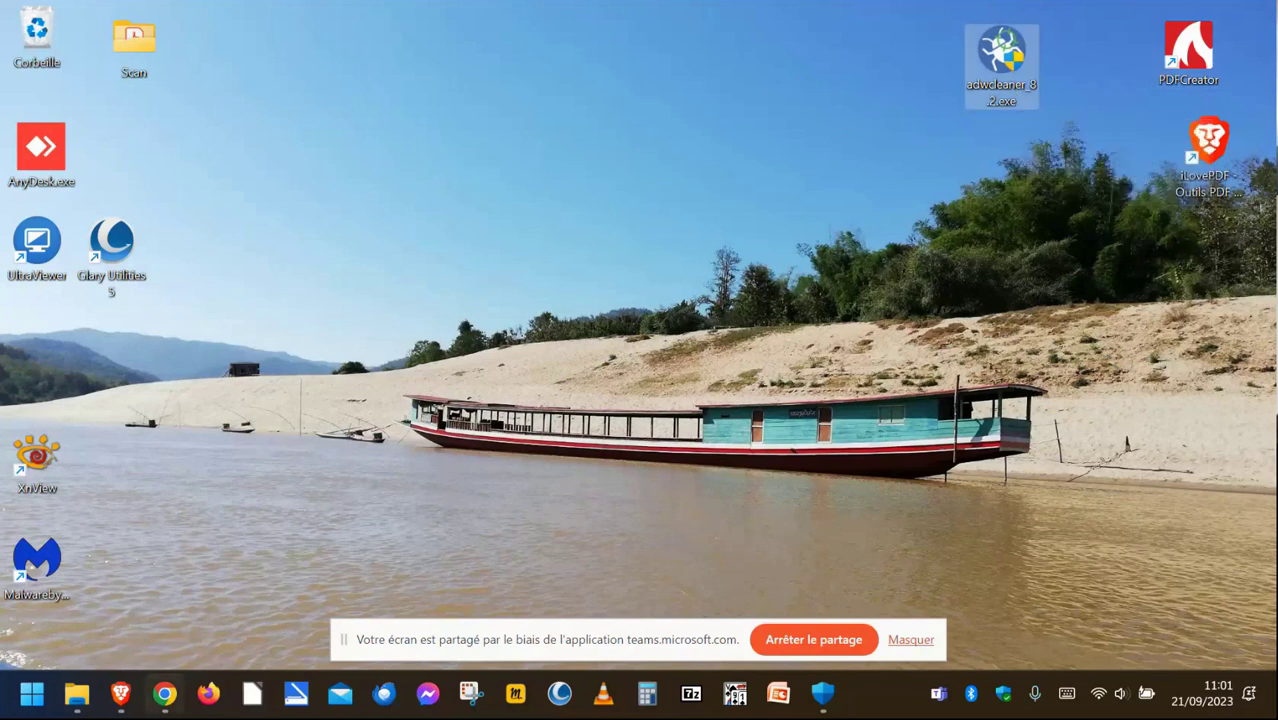
- Switch to the Brave window and search Lilo for "MAZLWARE BYTES CCM"
mouse_move(125, 700)
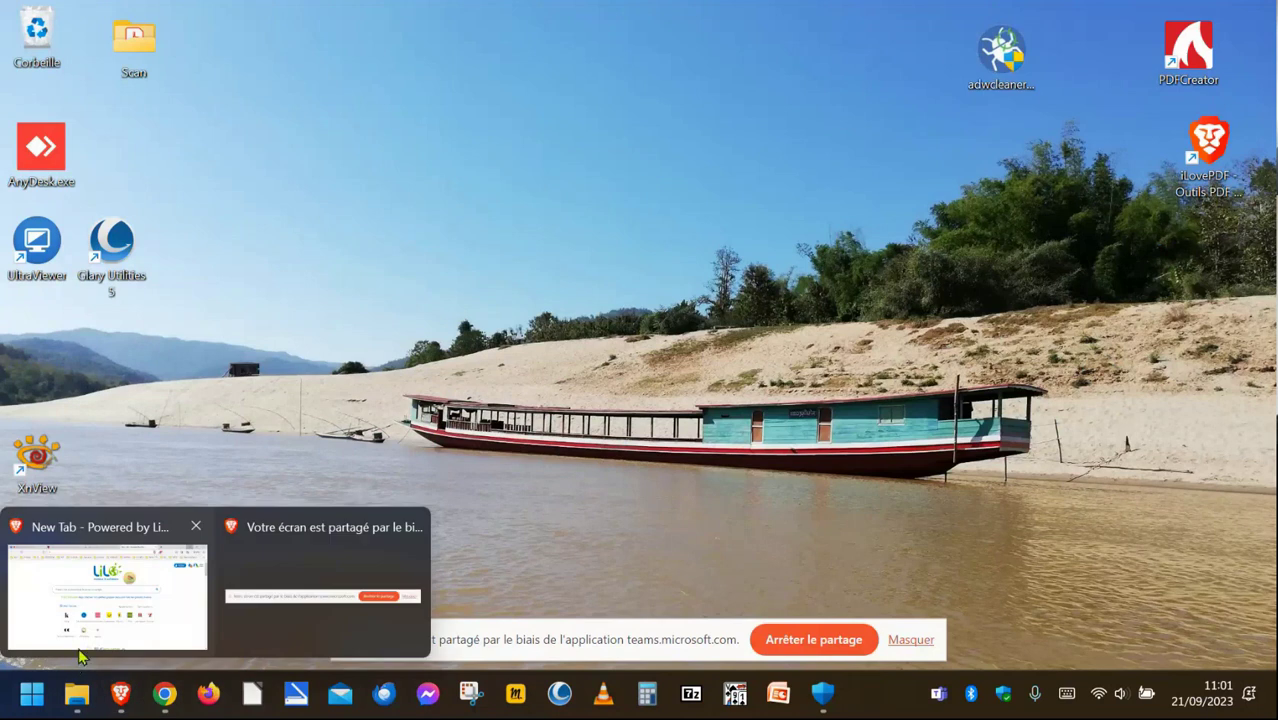
click(86, 640)
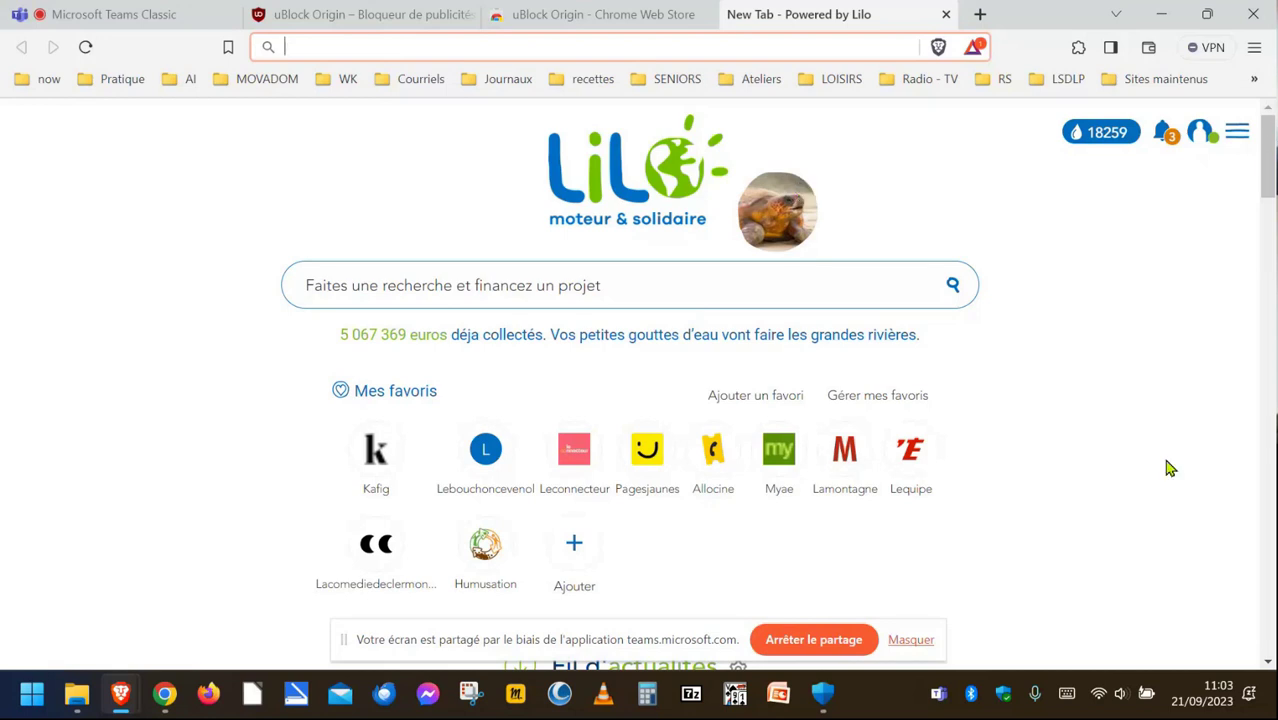
click(337, 280)
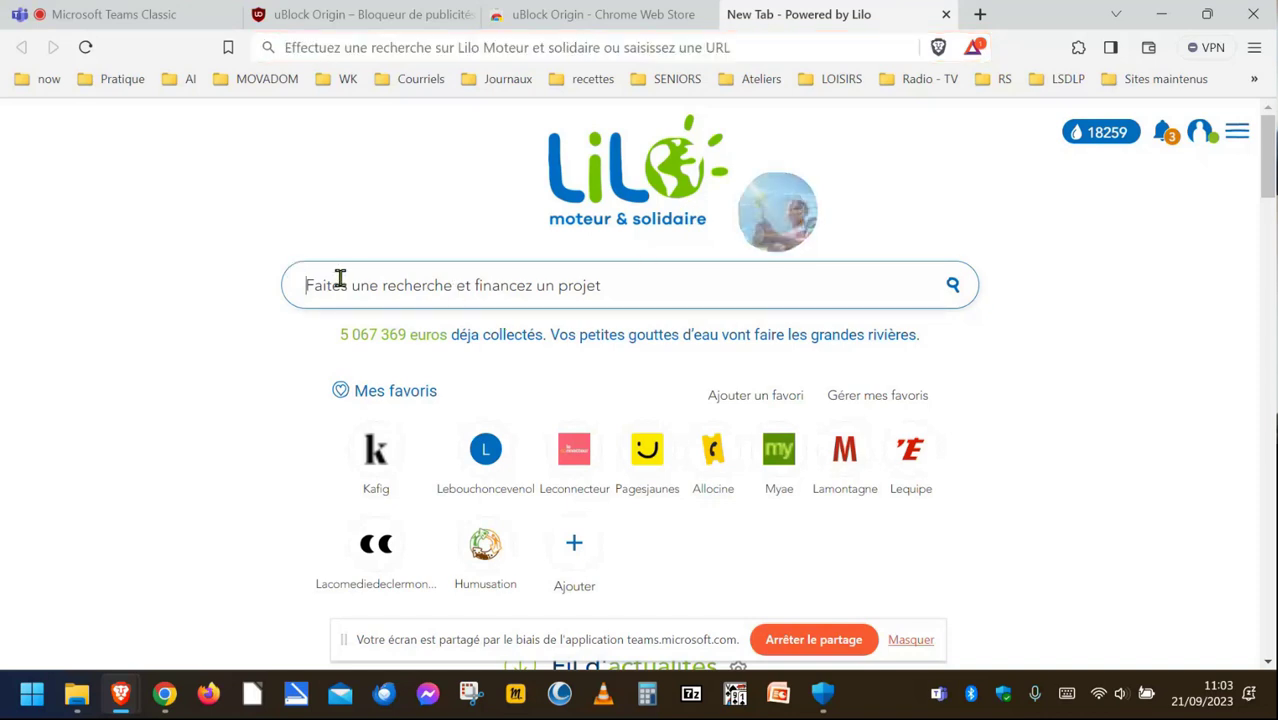
text(MAZ)
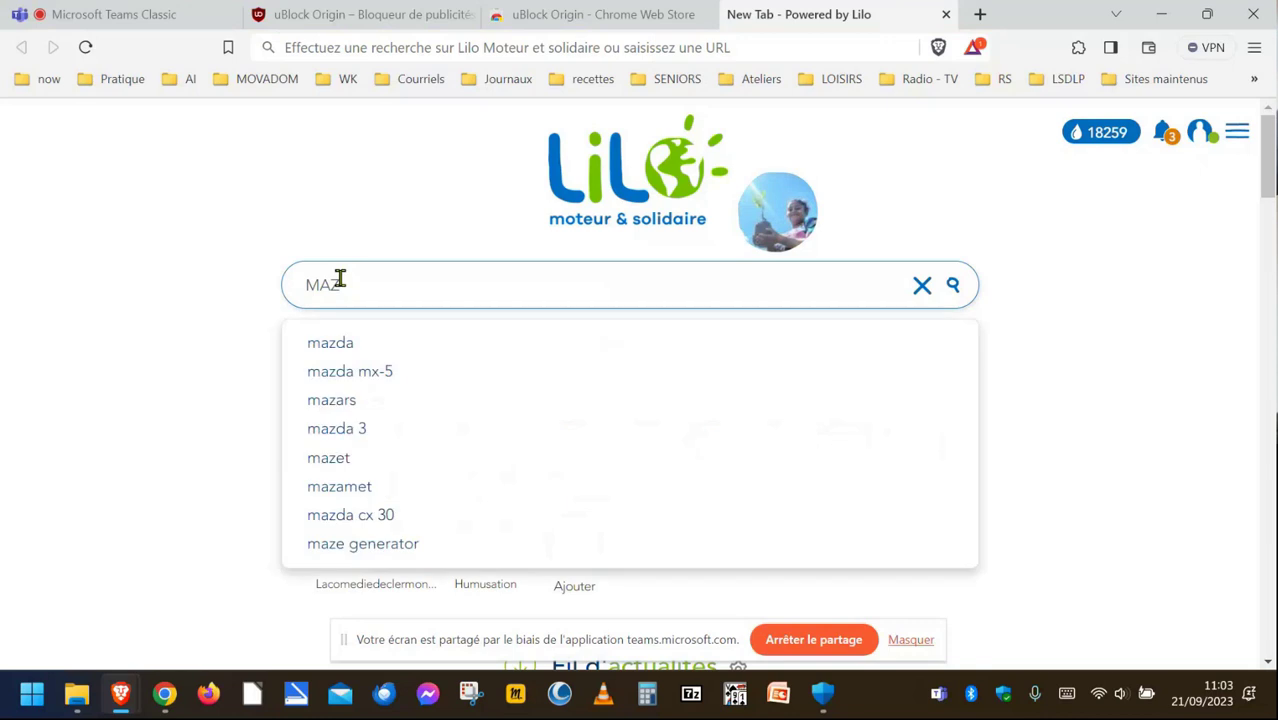
text(LWARE BU)
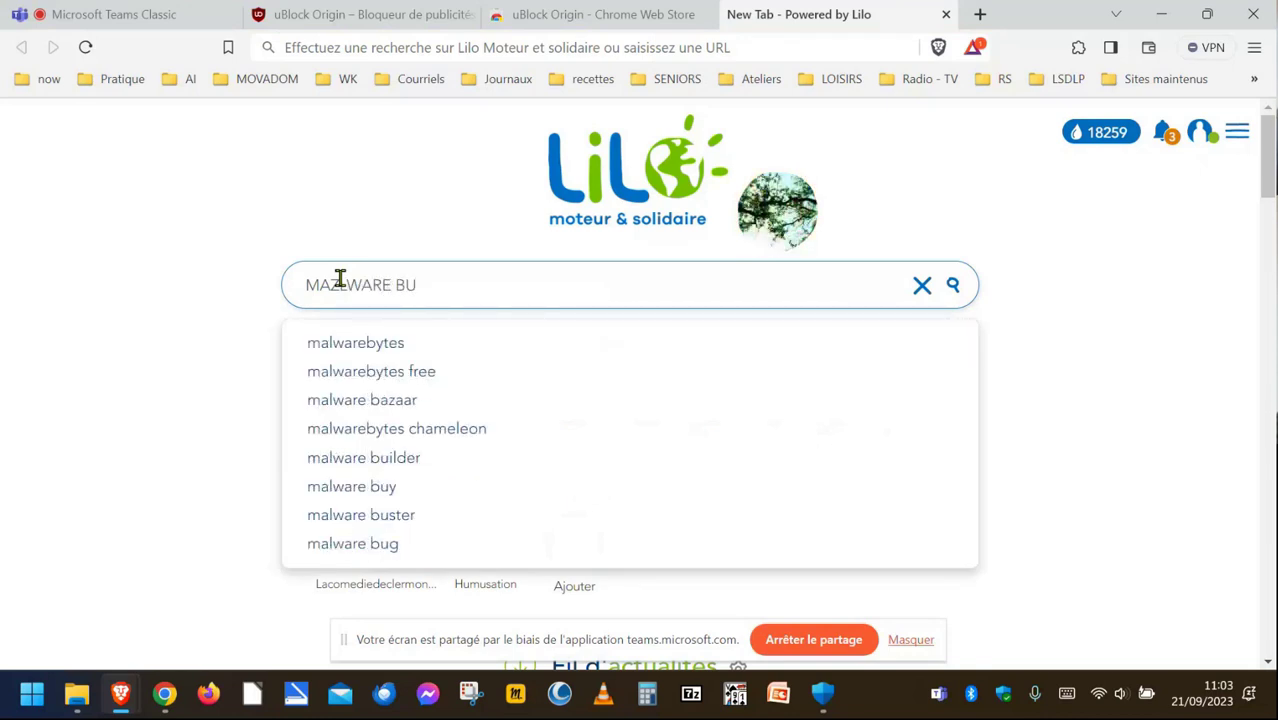
key(BackSpace)
text(TES)
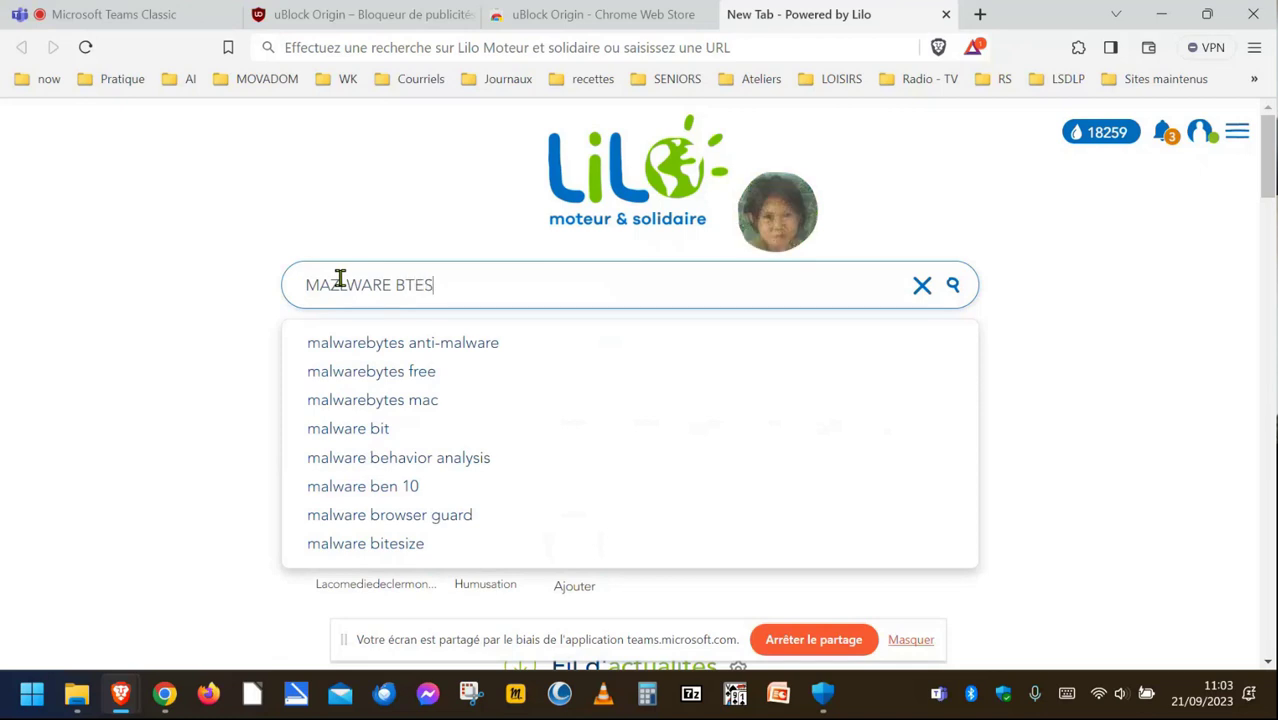
key(BackSpace)
key(BackSpace)
key(BackSpace)
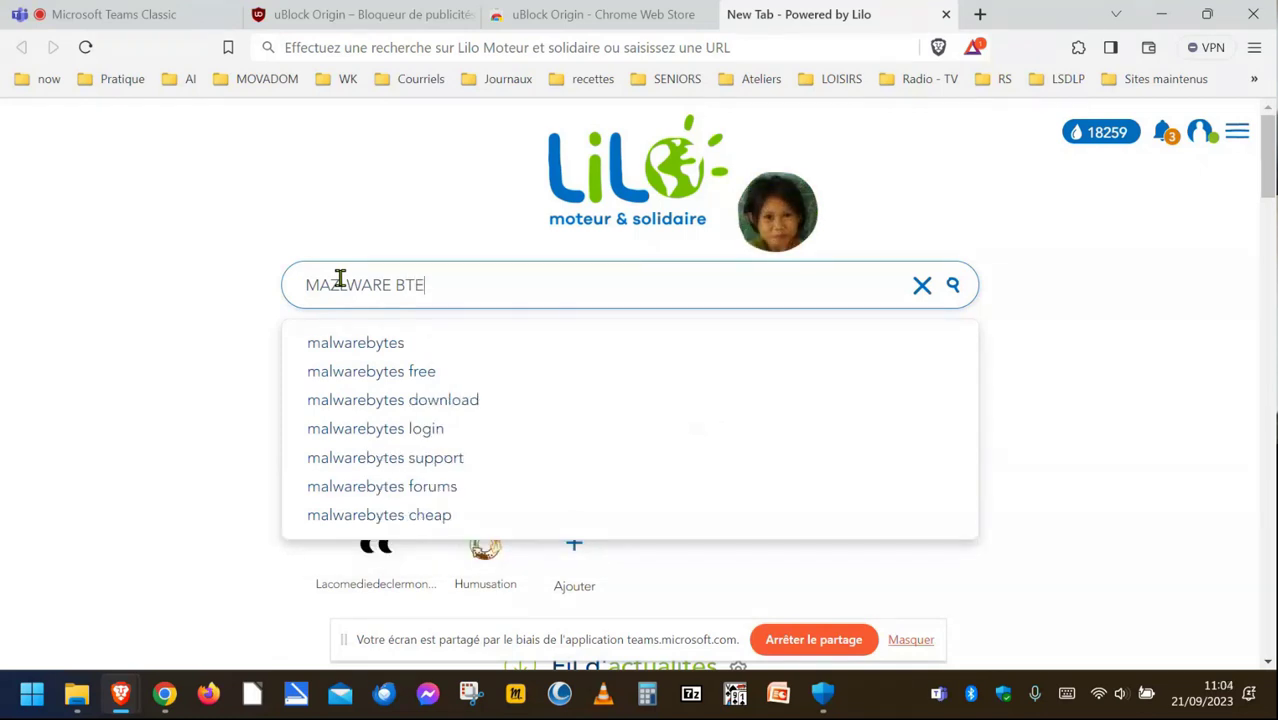
text(Y)
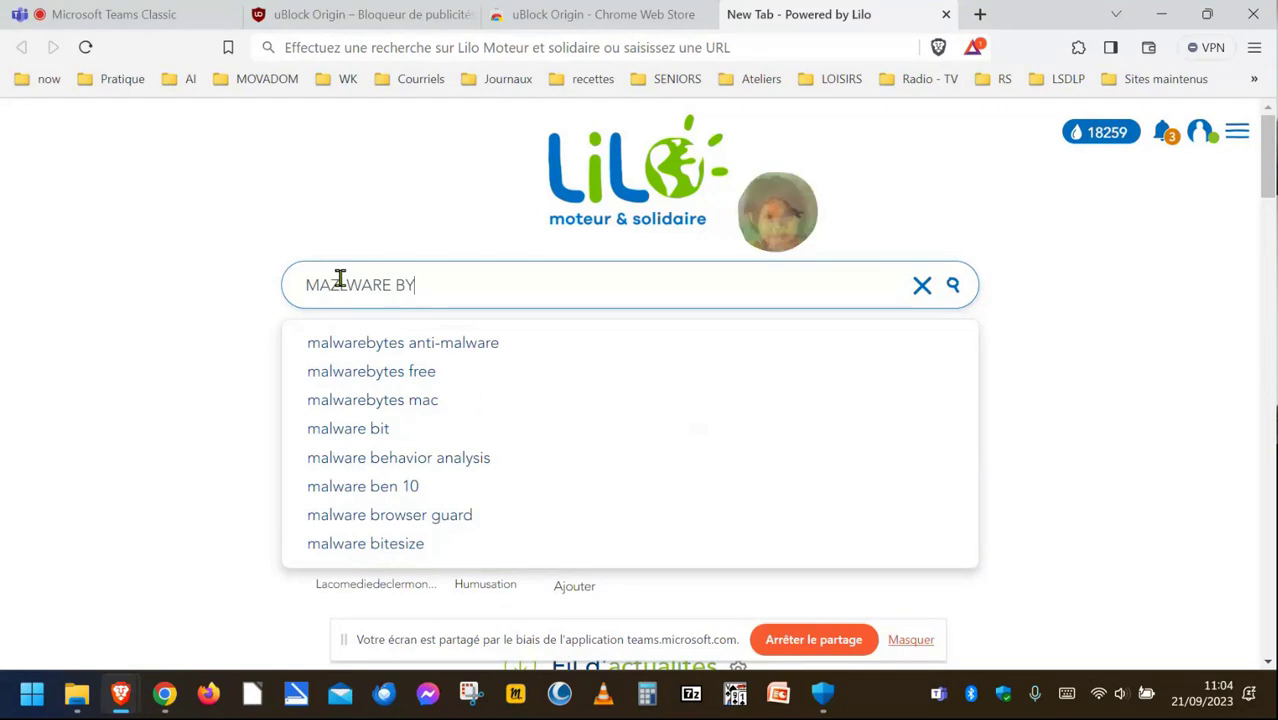
text(TES CCM)
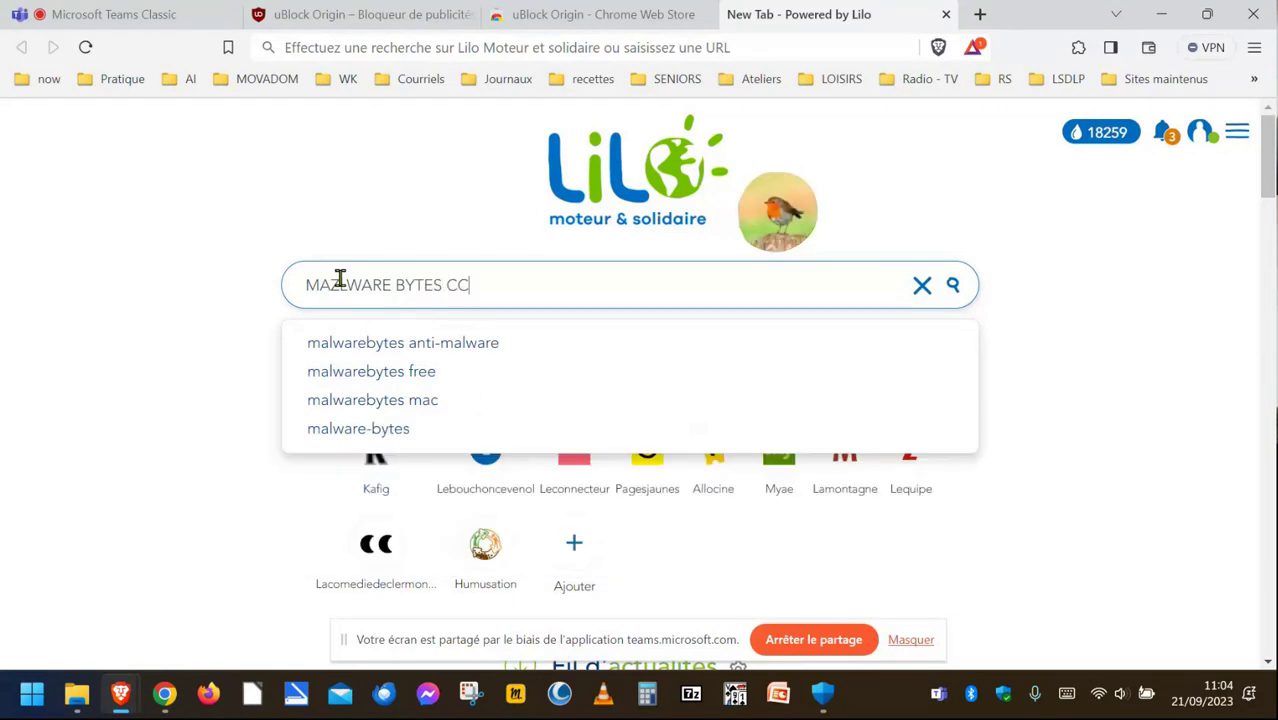
key(BackSpace)
key(BackSpace)
text(OM)
key(Return)
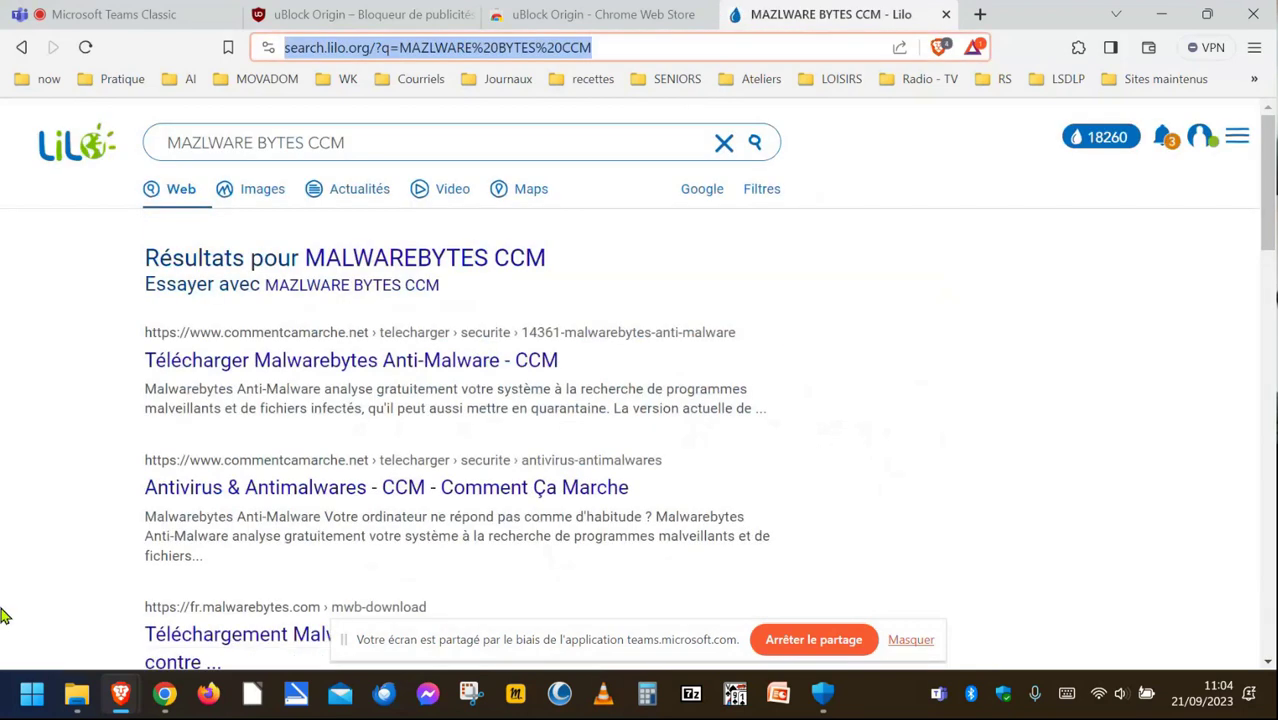
- Download Malwarebytes Anti-Malware for Windows from the CCM search result, saving MBSetup-4.4.0.222 (1).exe in Téléchargements
click(327, 372)
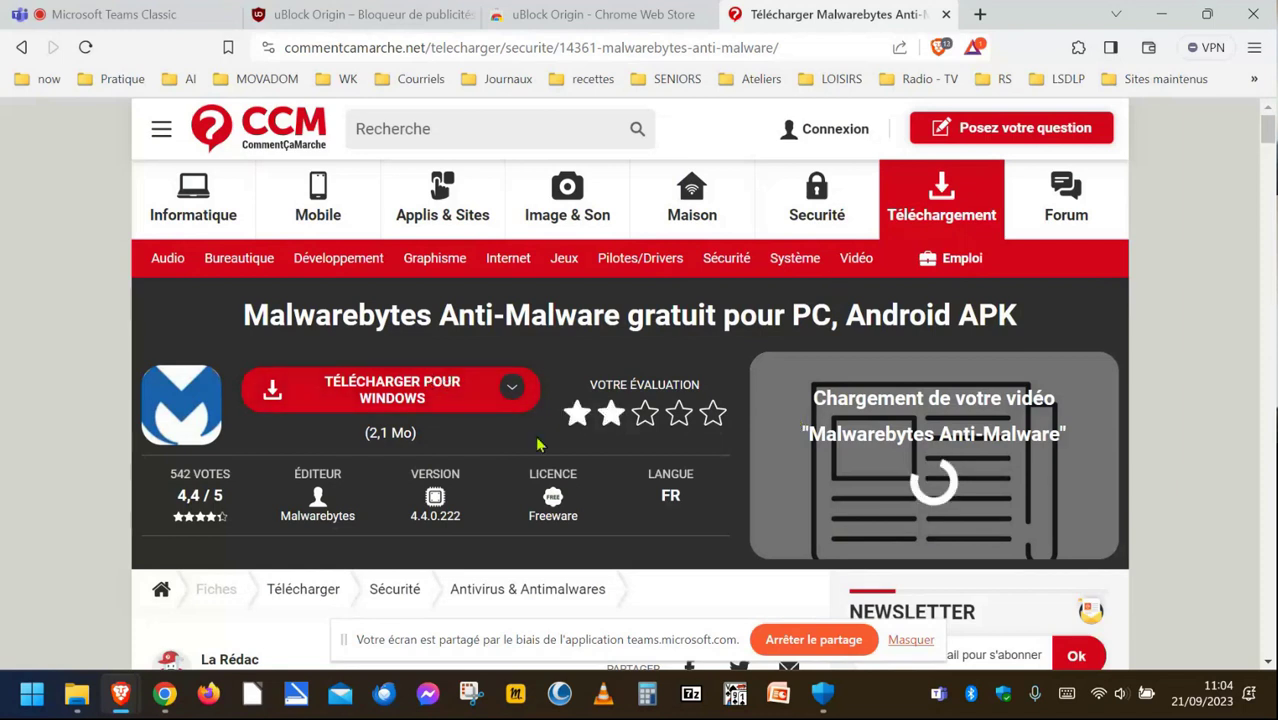
click(360, 392)
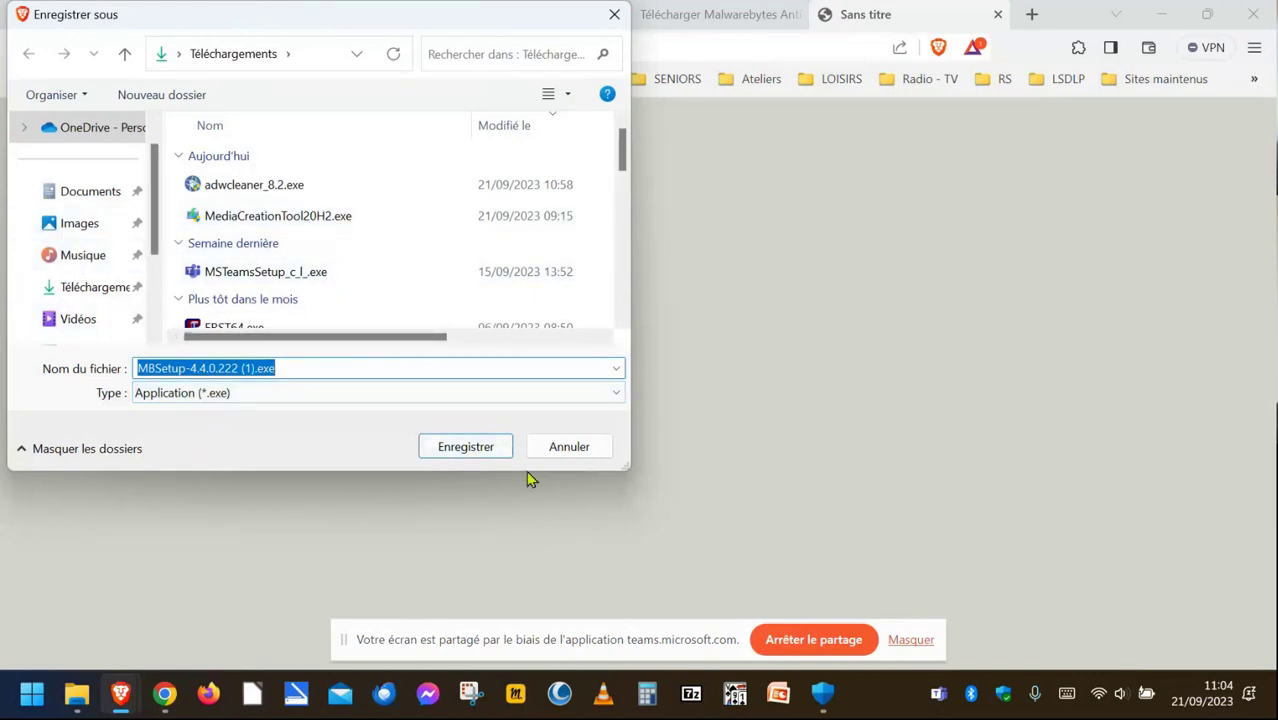
click(465, 452)
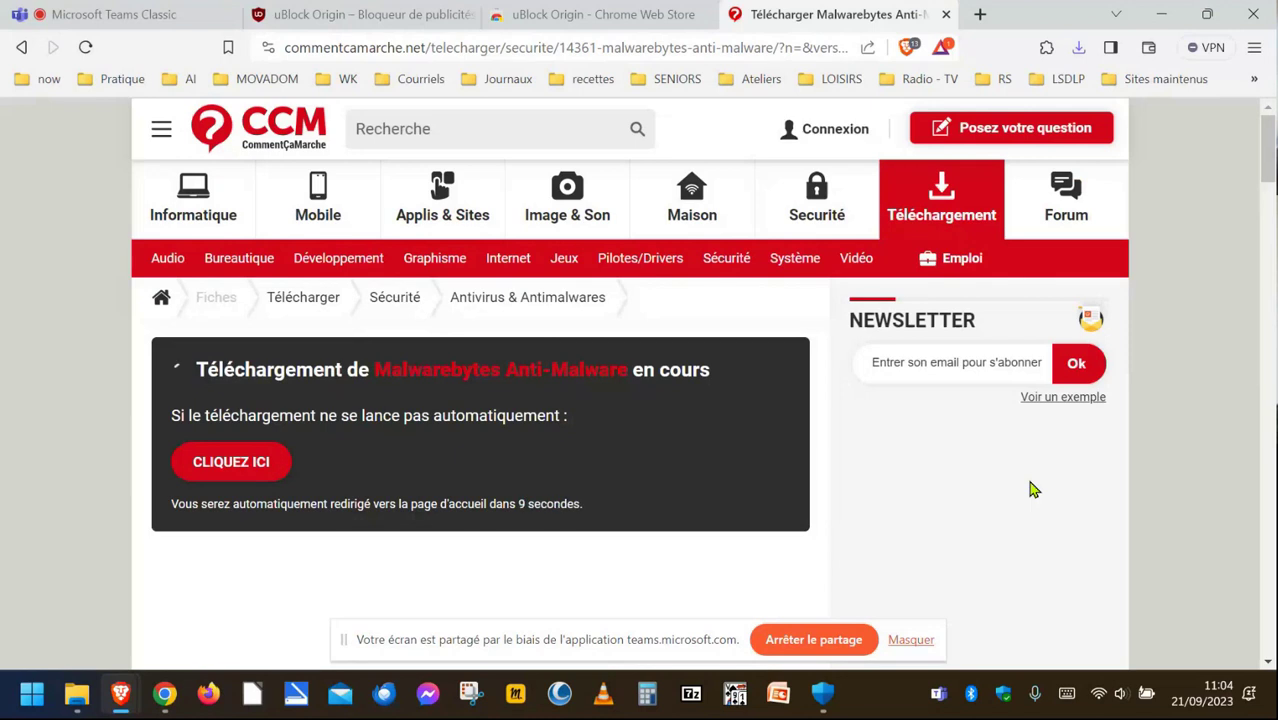
- Run MBSetup-4.4.0.222 (1).exe from the Téléchargements folder and install Malwarebytes, skipping the Browser Guard extension
click(78, 705)
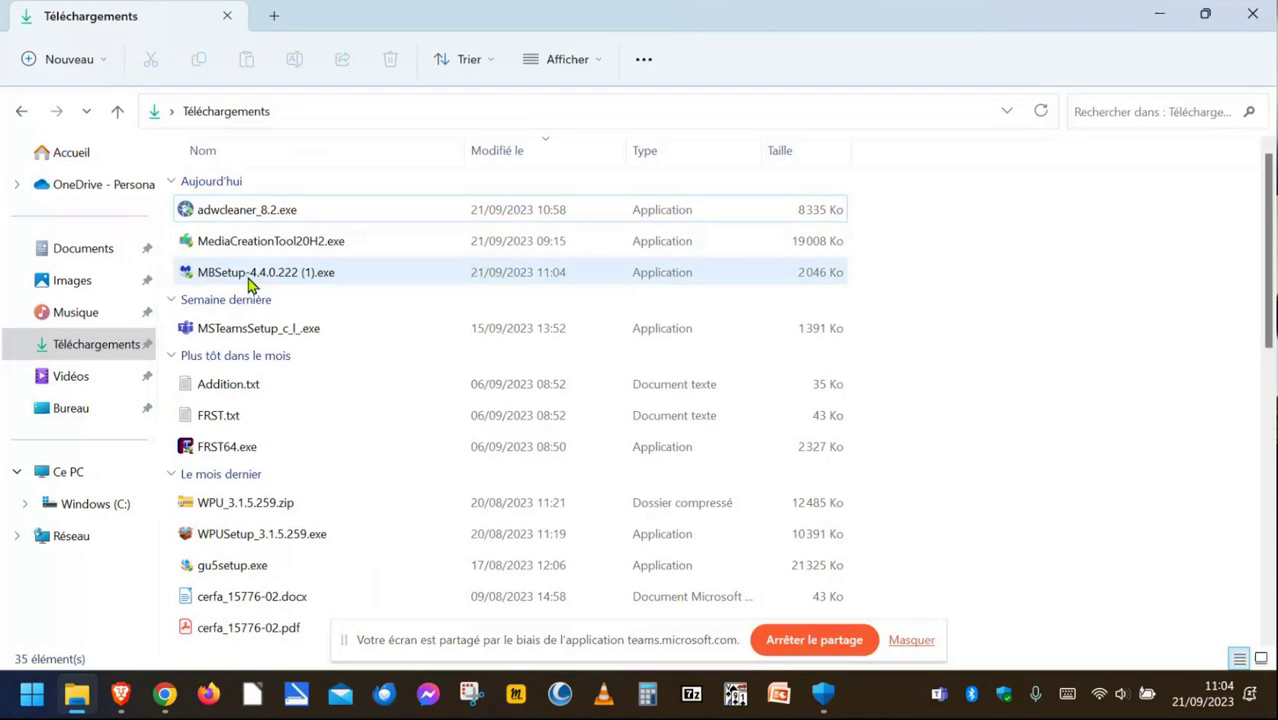
mouse_move(255, 285)
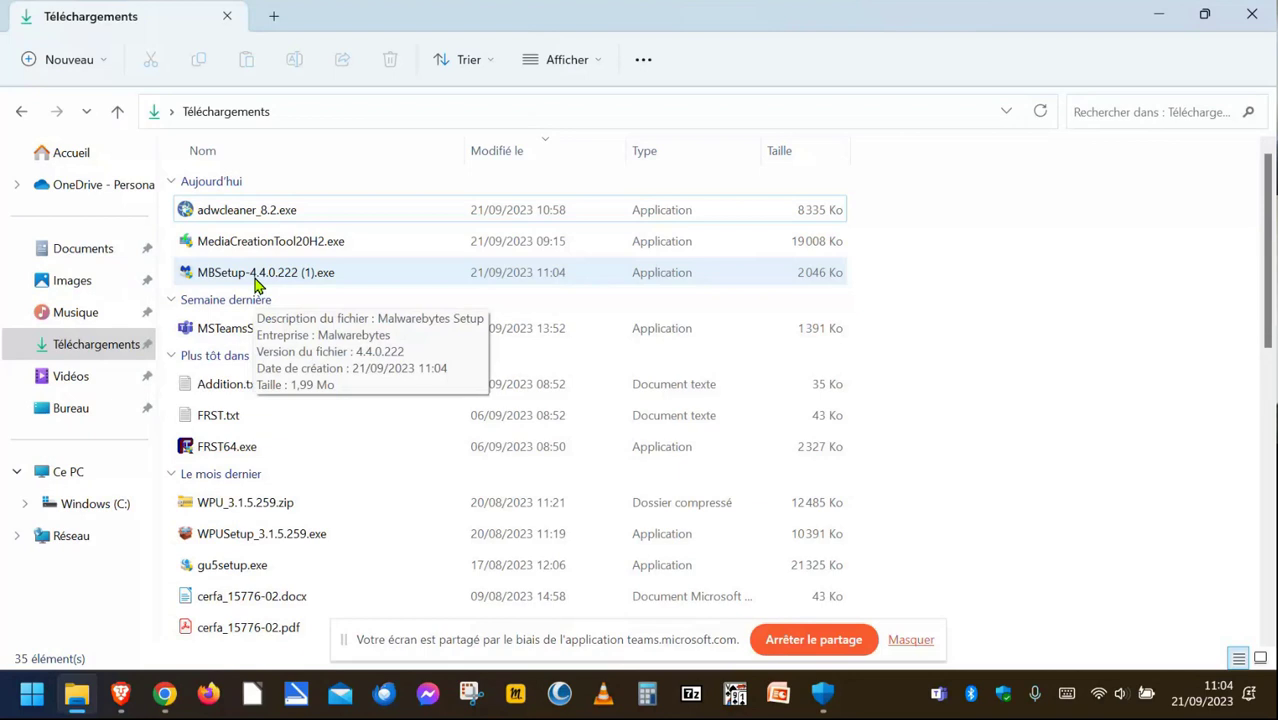
double_click(255, 285)
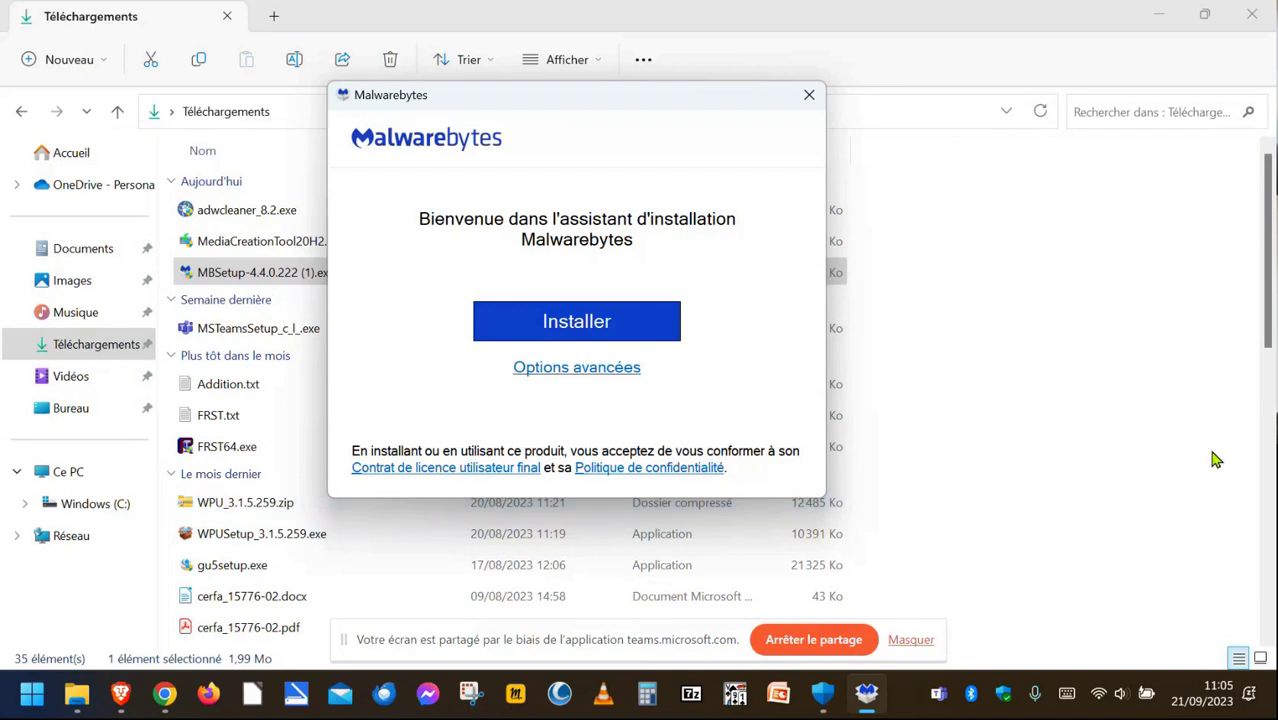
click(607, 330)
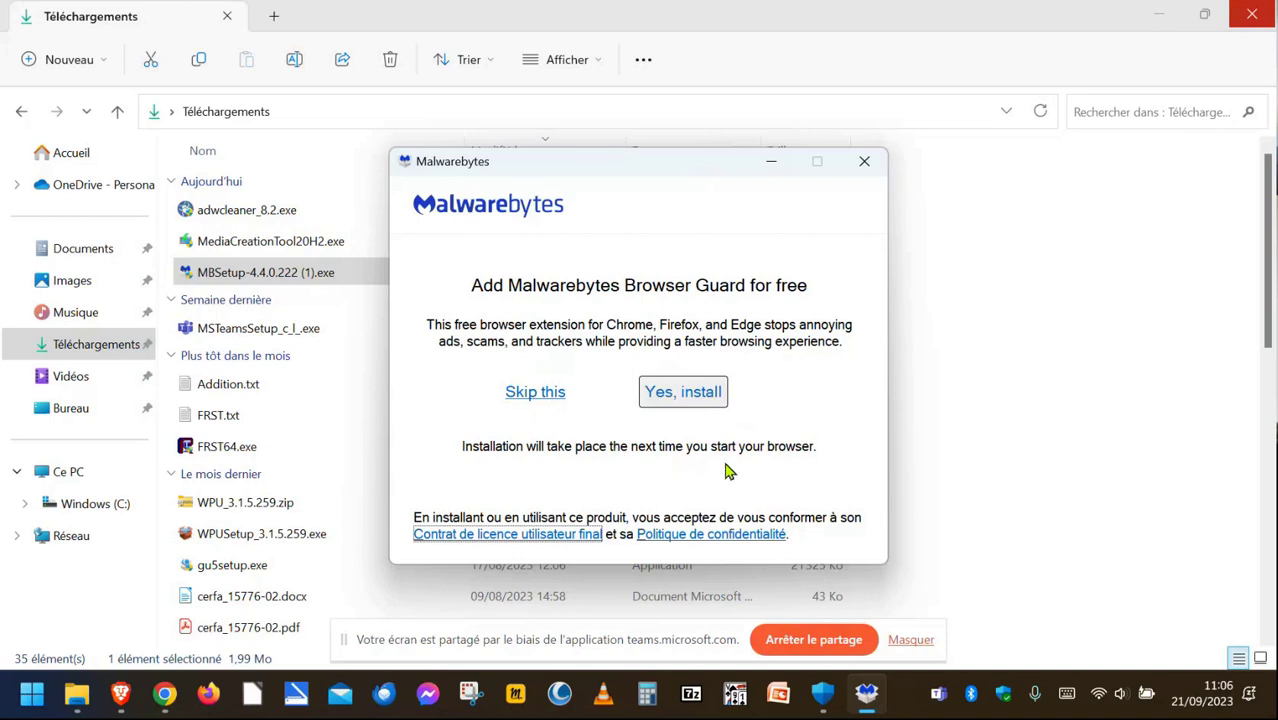
click(533, 395)
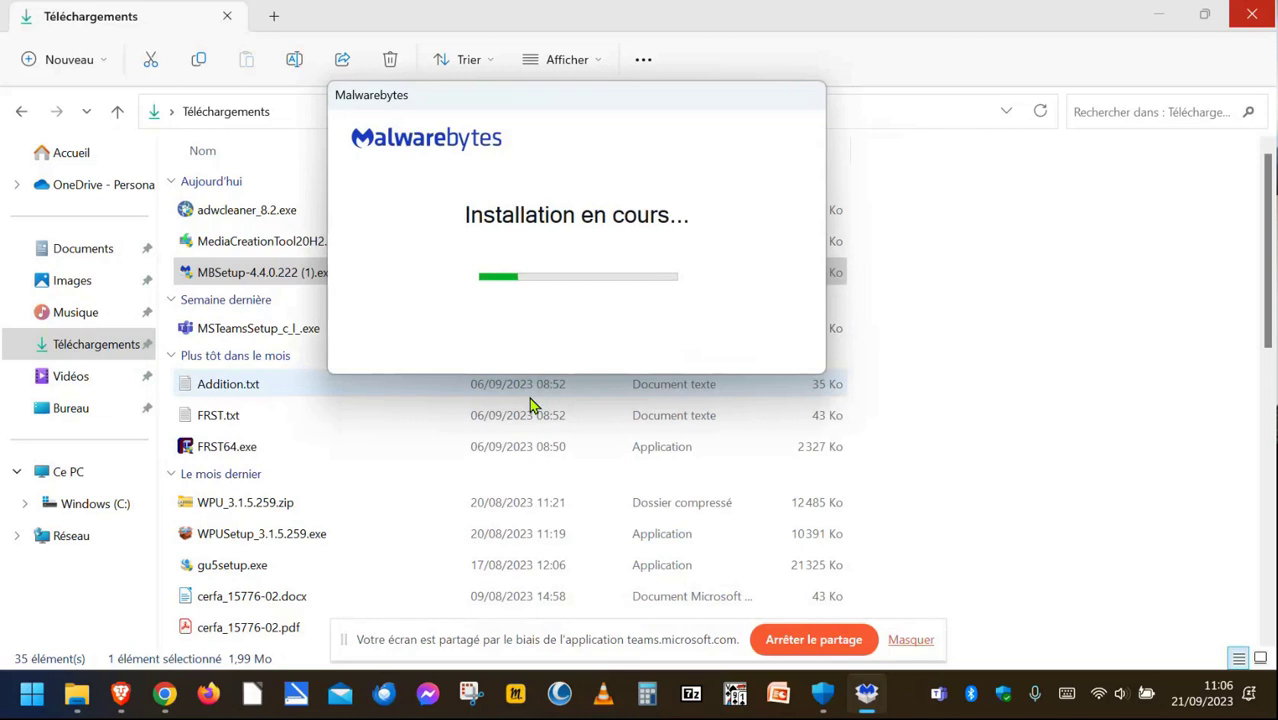
- Open Malwarebytes from its desktop shortcut, dismiss the monthly summary and maximize the program window
click(1168, 17)
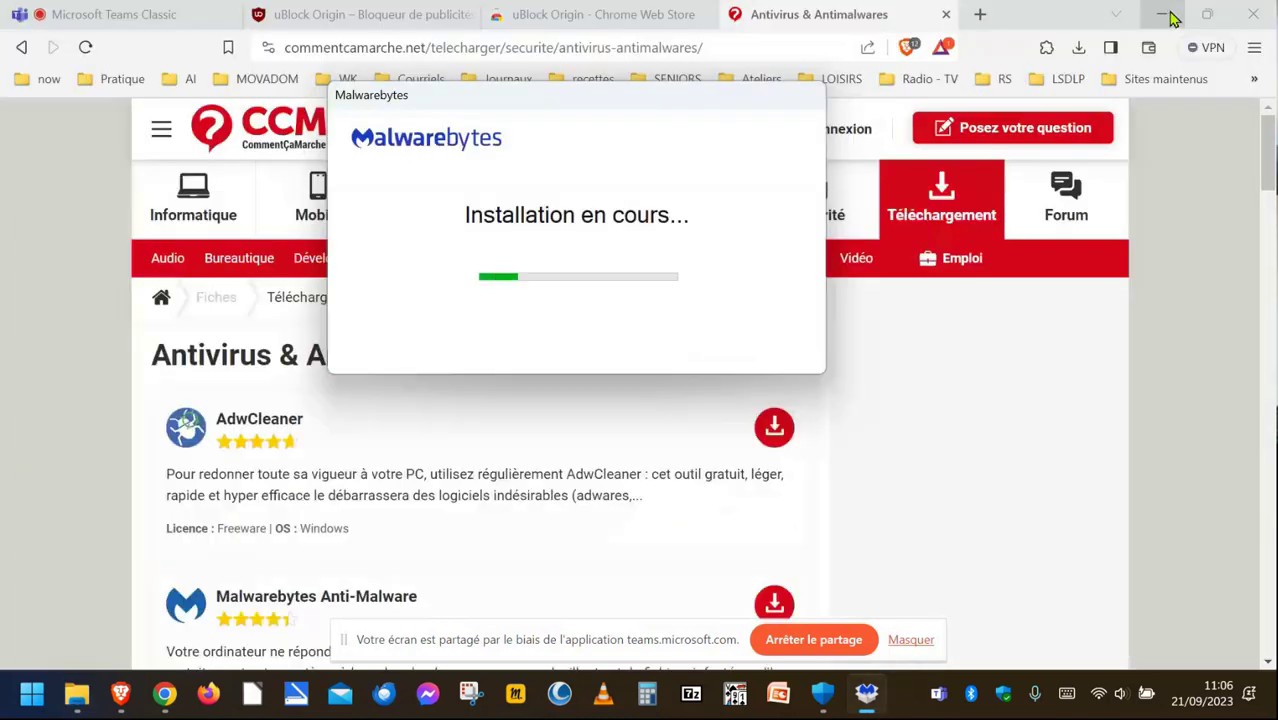
click(1172, 17)
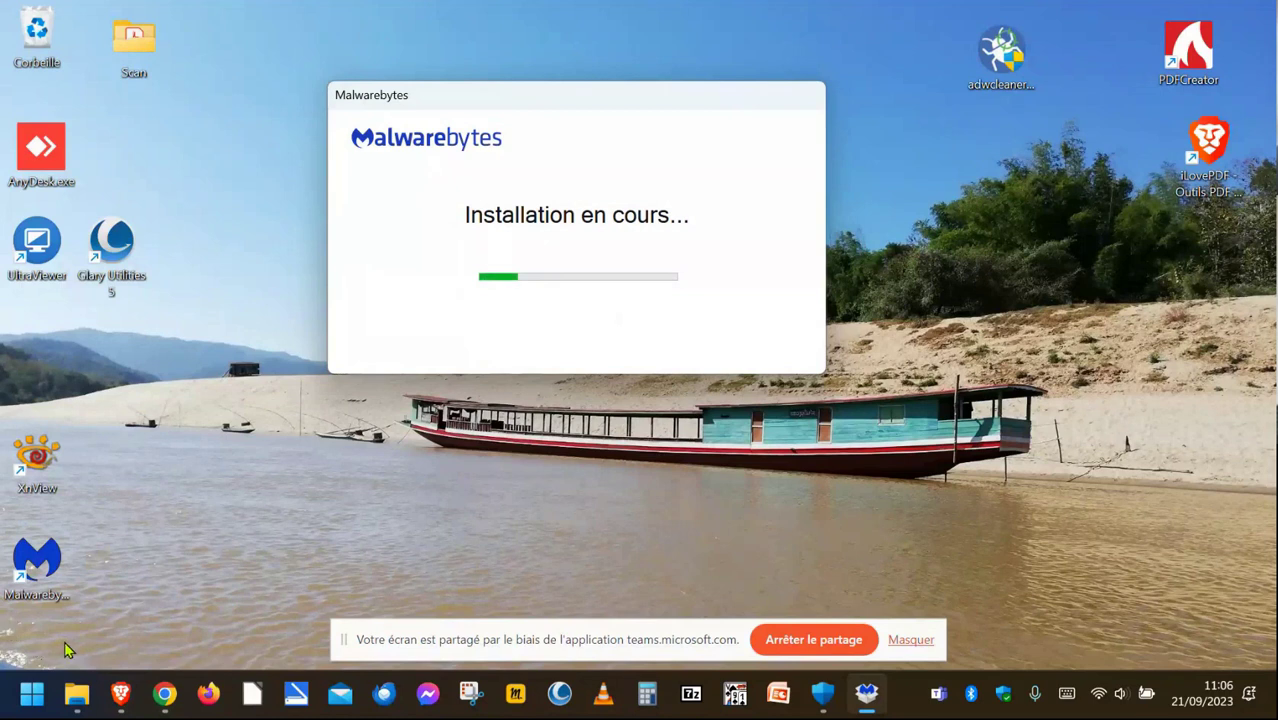
click(35, 569)
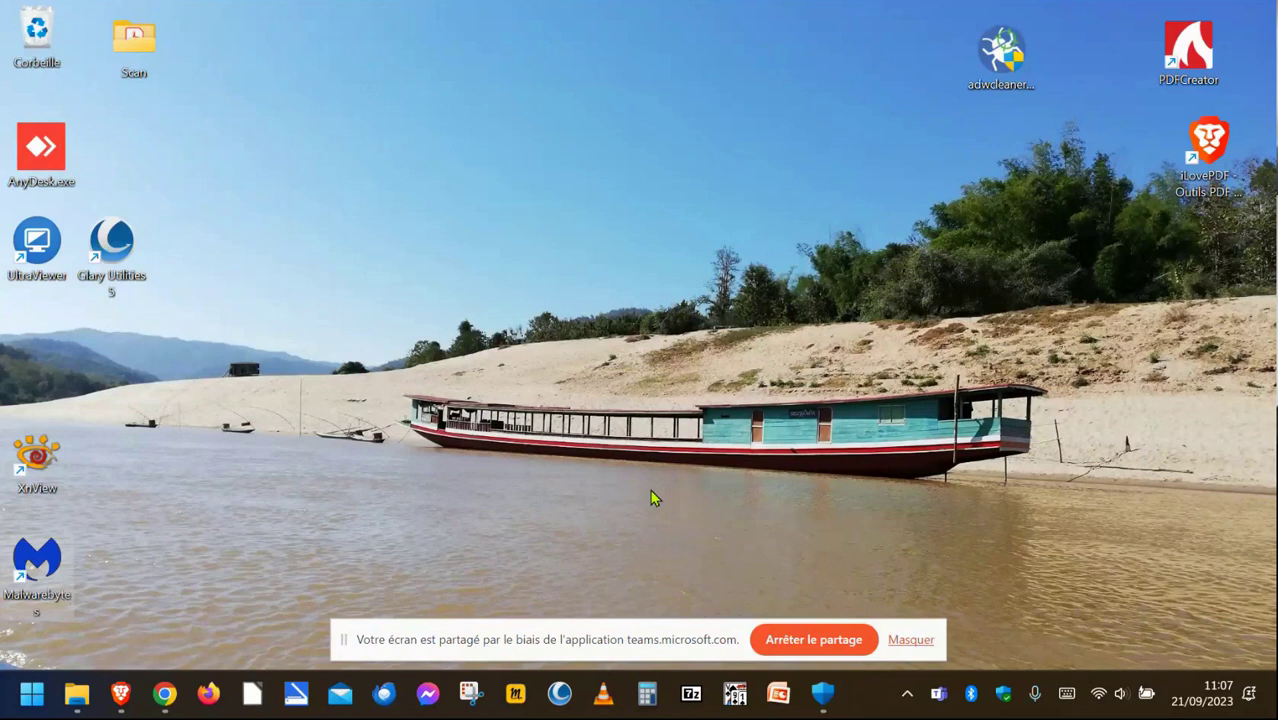
double_click(40, 572)
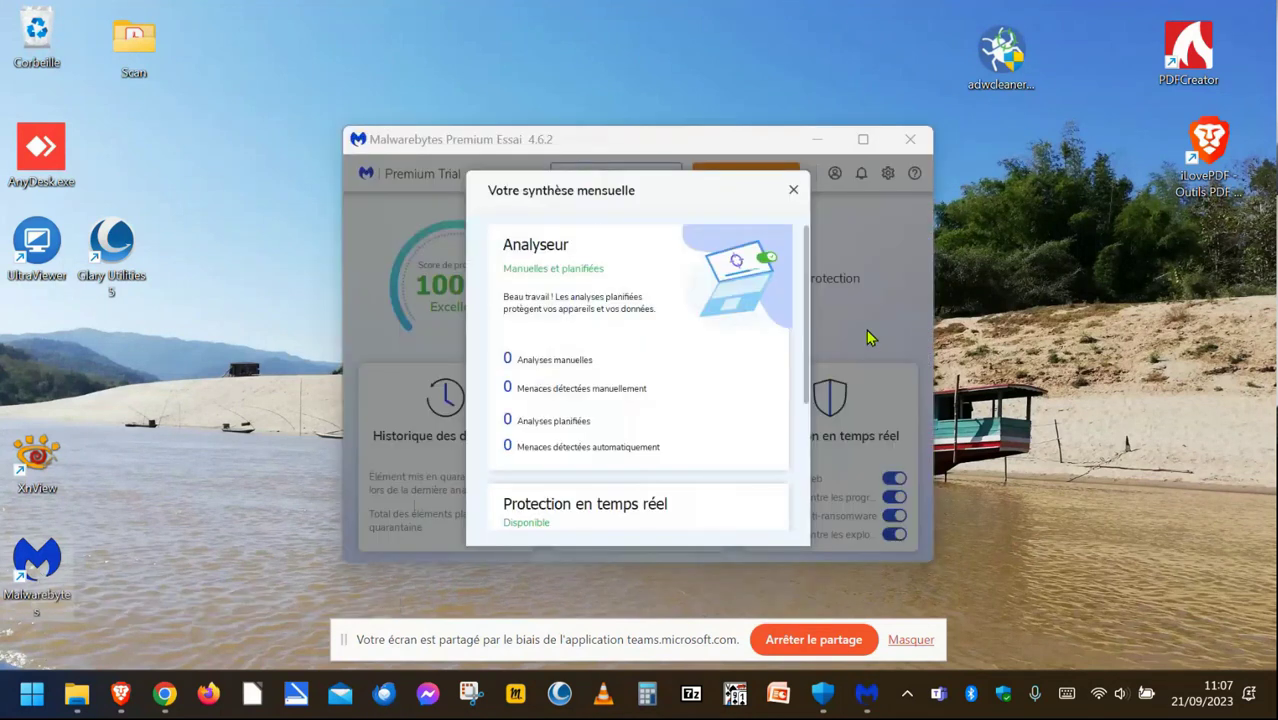
click(793, 190)
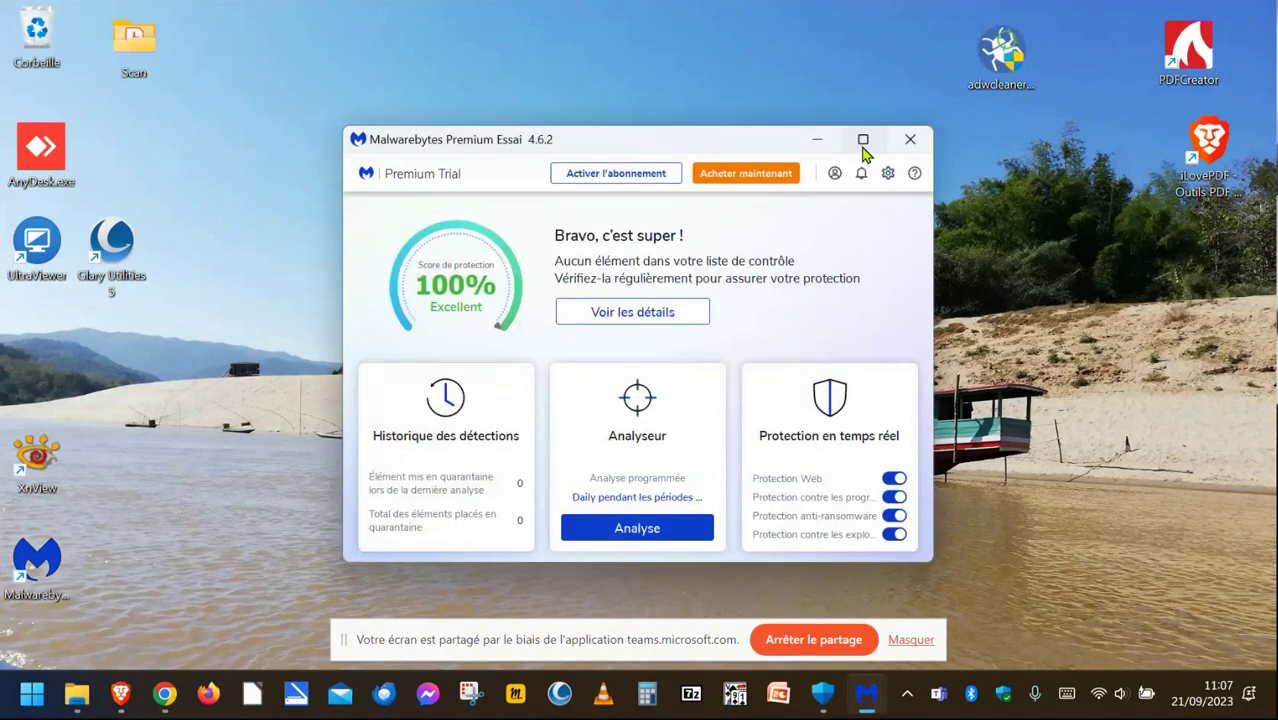
click(863, 139)
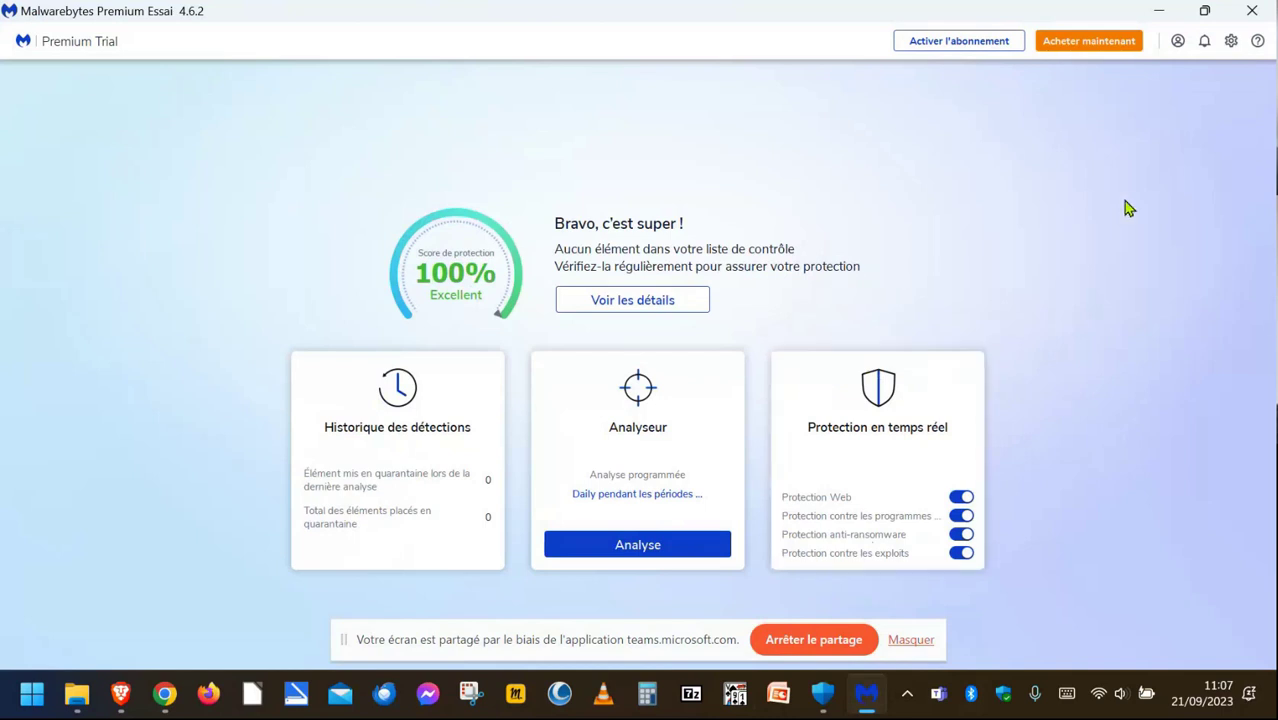
- In the general Malwarebytes settings, turn off automatic application updates and the new-version notification option
click(1231, 42)
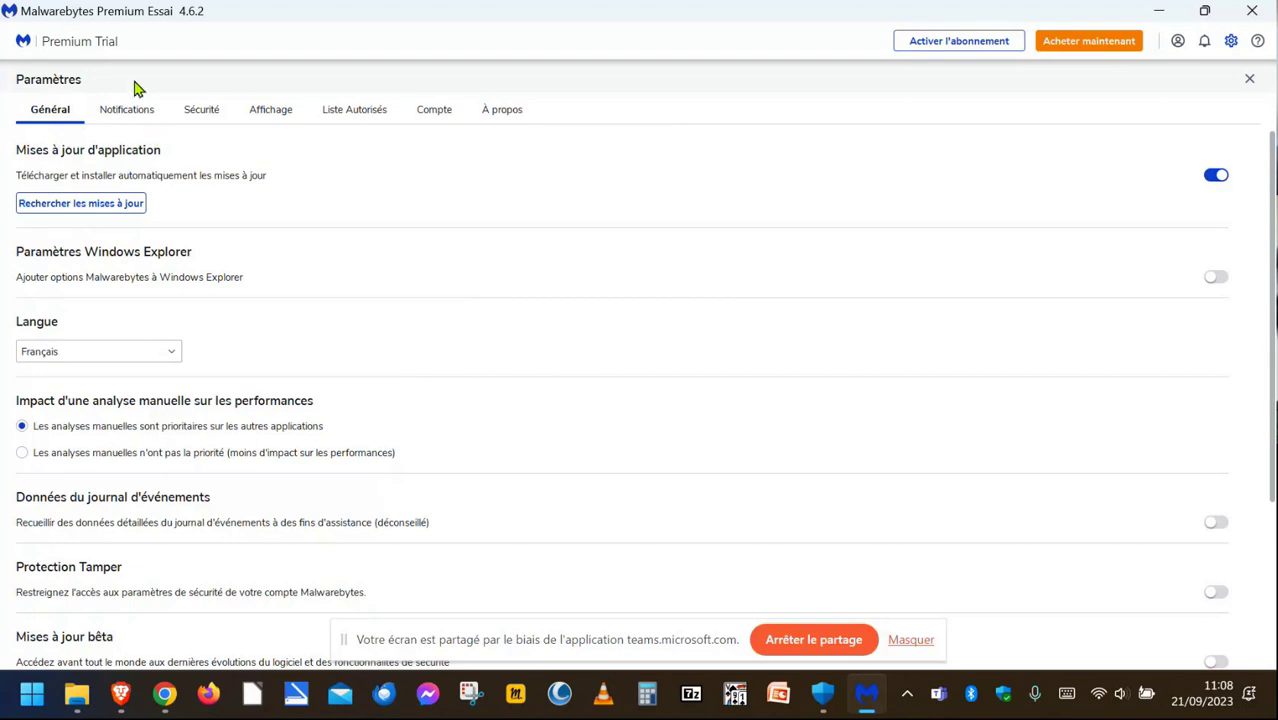
click(1214, 178)
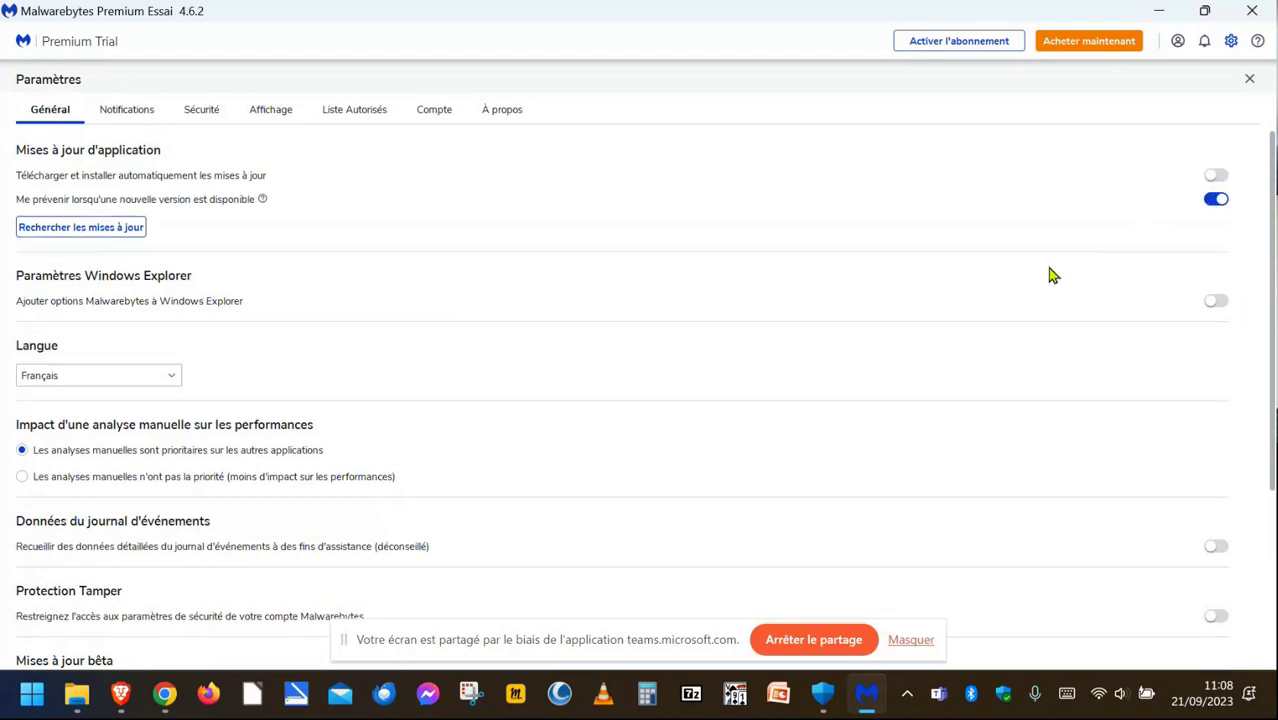
click(1218, 201)
scroll(1095, 247, down, 1)
scroll(1095, 247, down, 3)
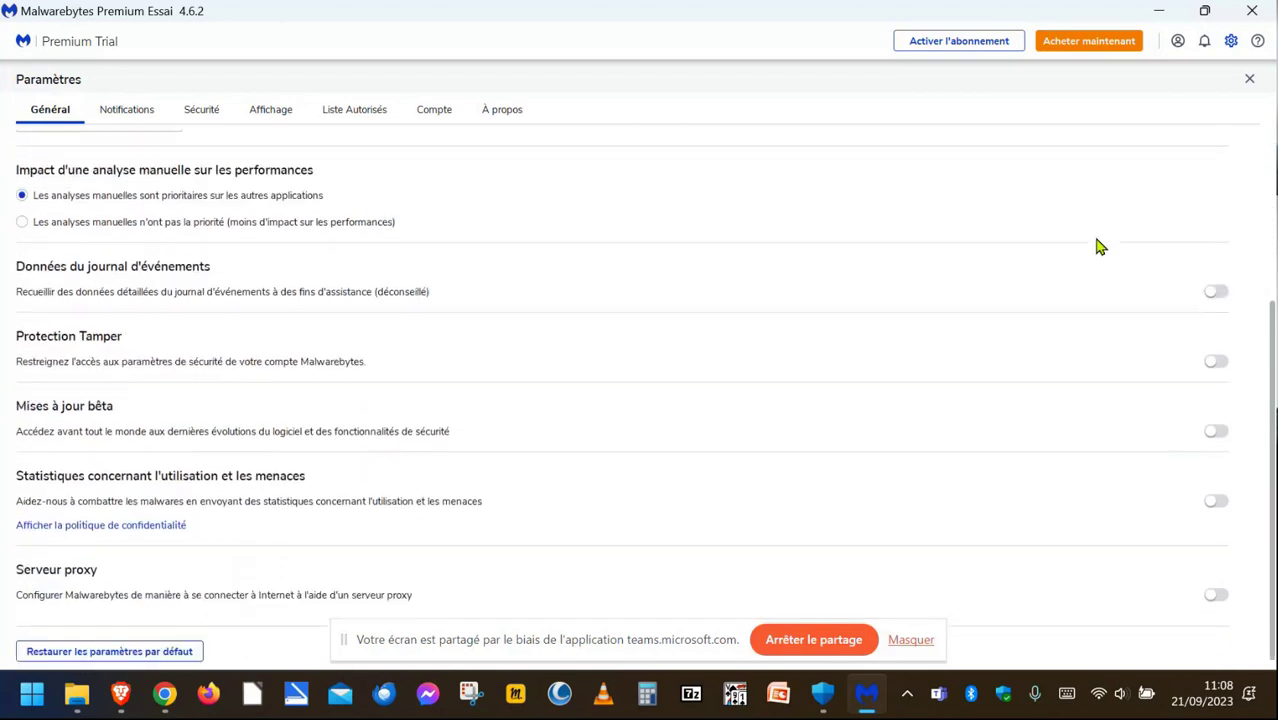
- Turn off the monthly security recap, promotional notifications and both scan reminders in the Malwarebytes notification settings
scroll(1100, 247, up, 3)
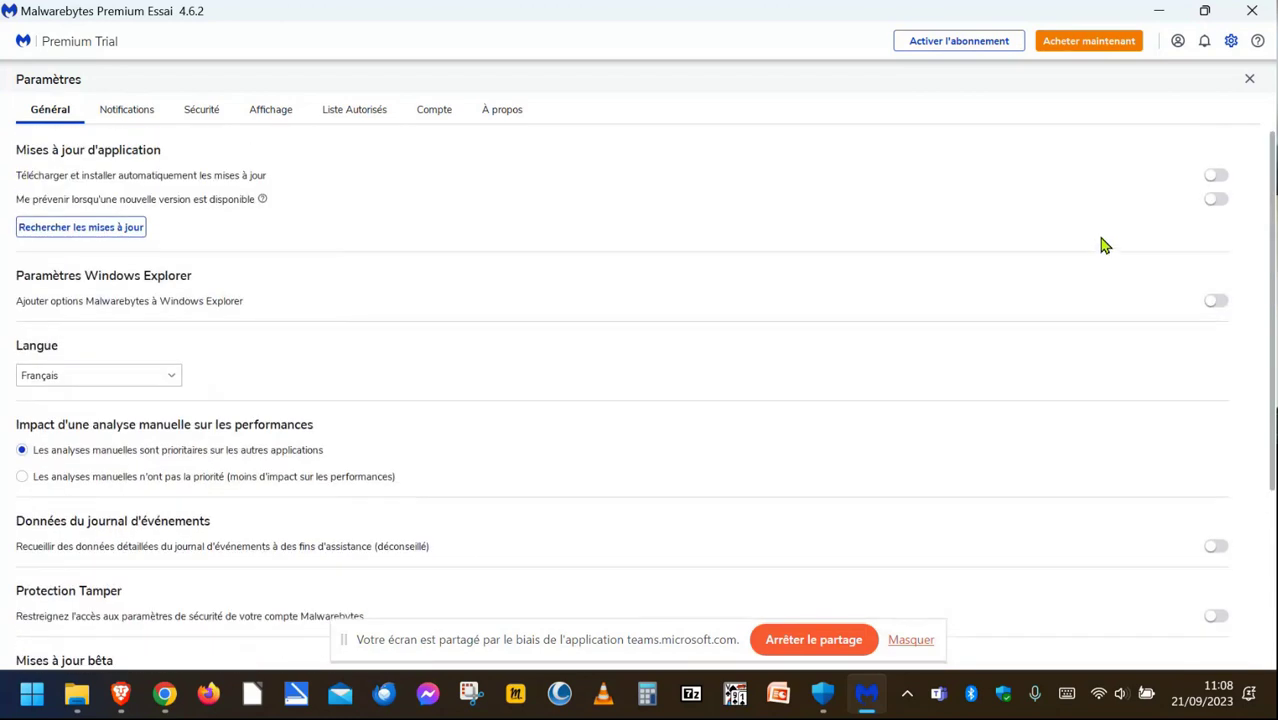
scroll(1104, 242, down, 3)
scroll(1101, 252, up, 3)
click(128, 114)
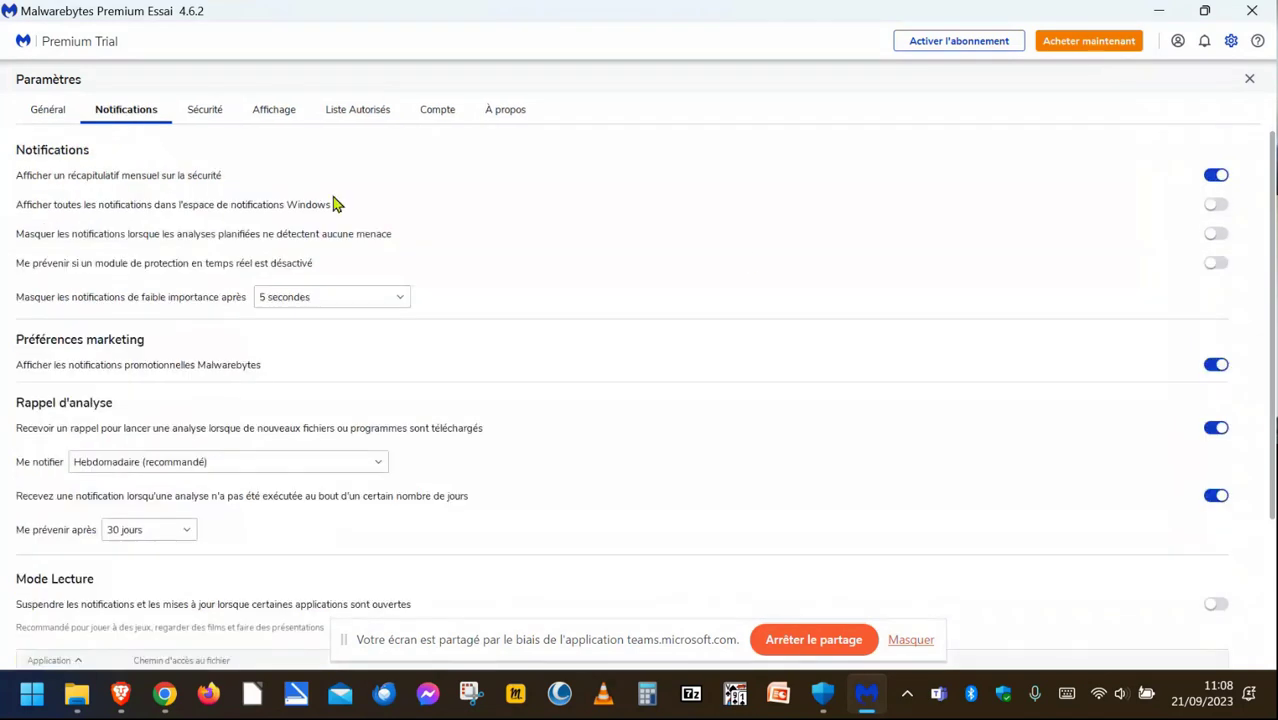
click(1216, 180)
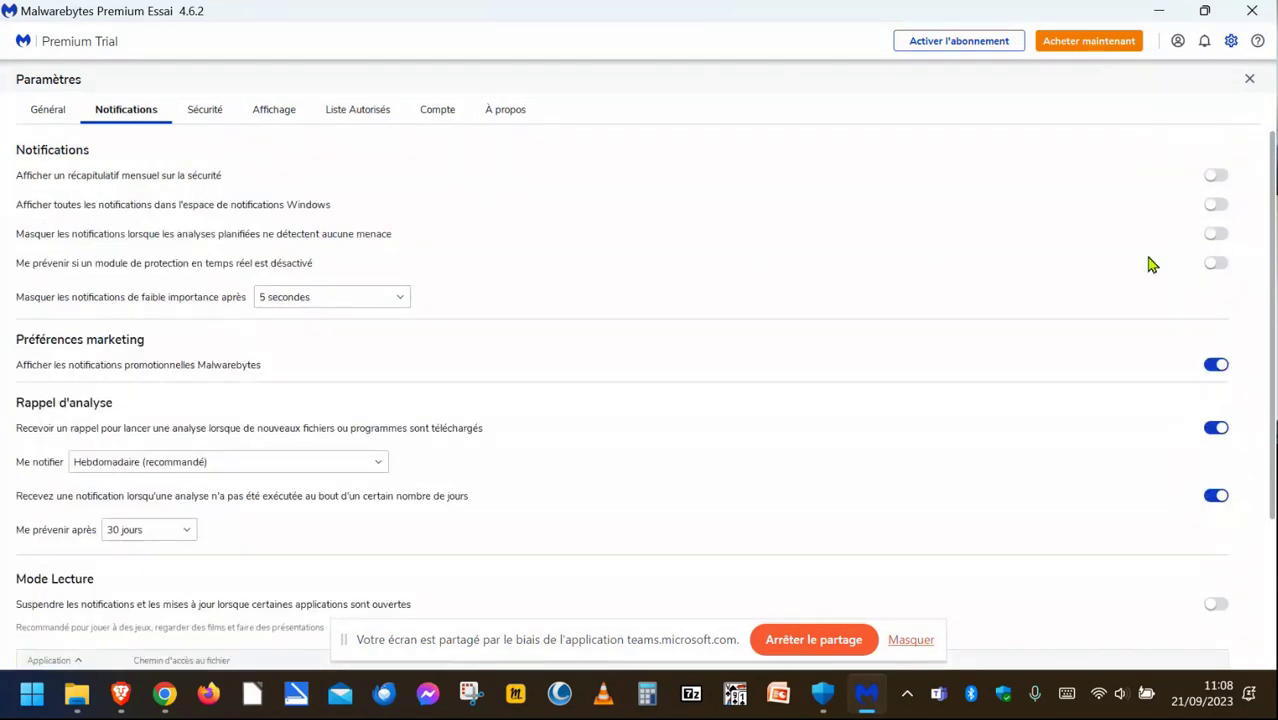
click(1218, 368)
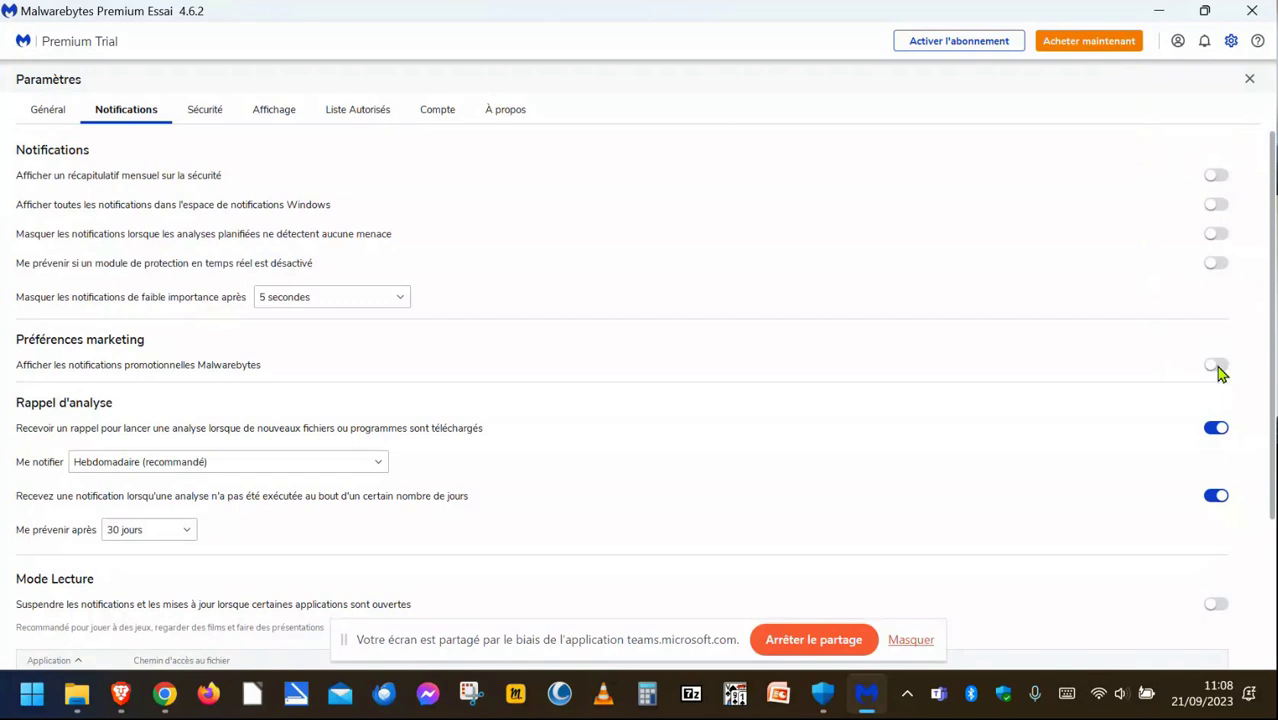
click(1214, 432)
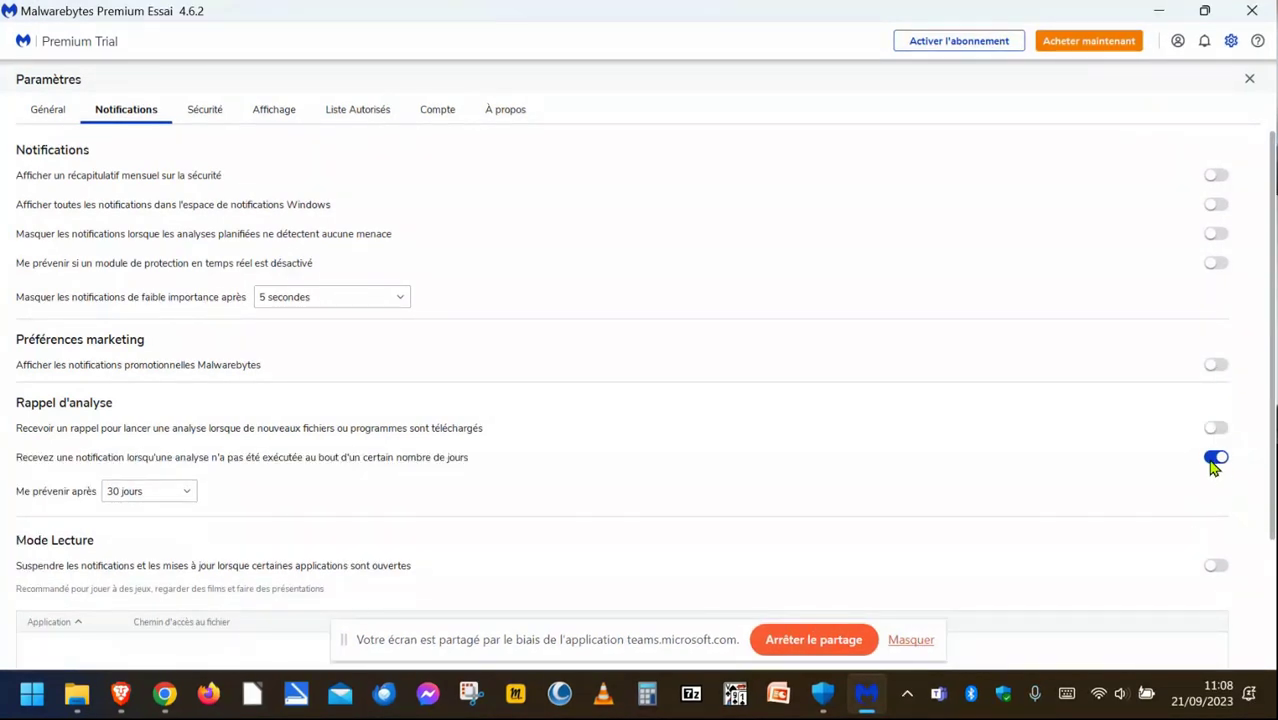
click(1215, 458)
scroll(1070, 430, down, 3)
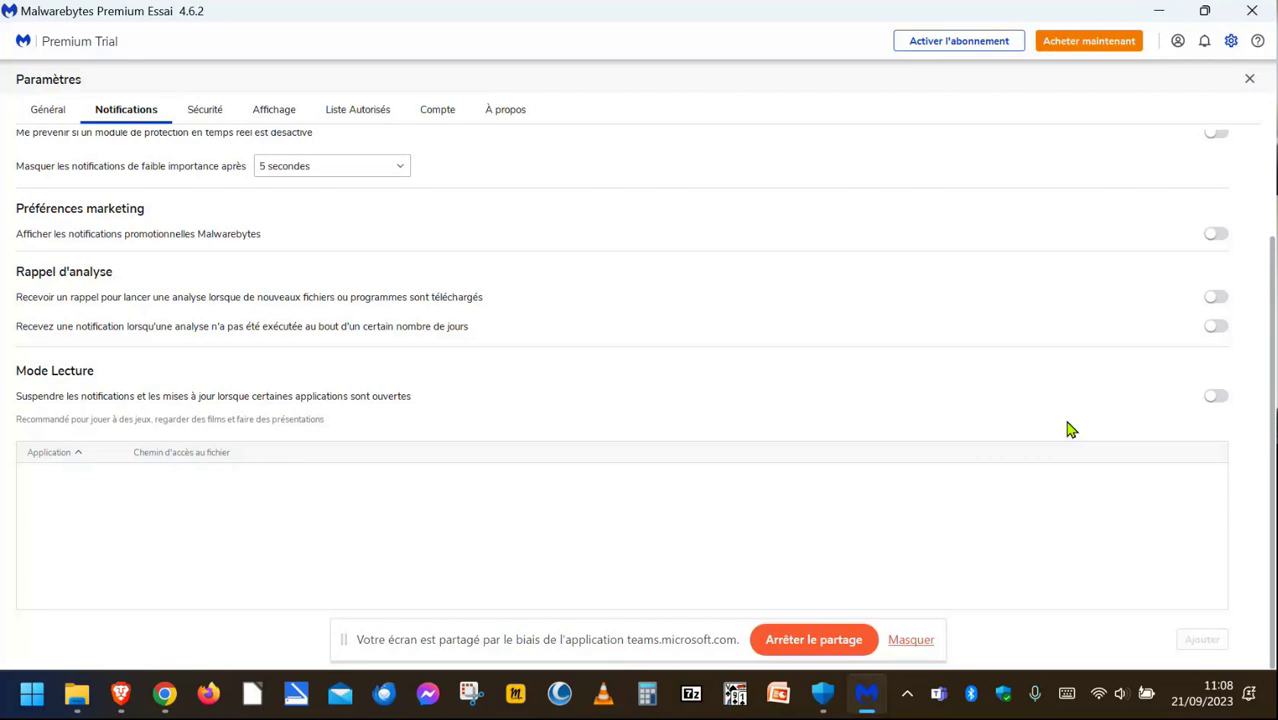
scroll(960, 428, up, 3)
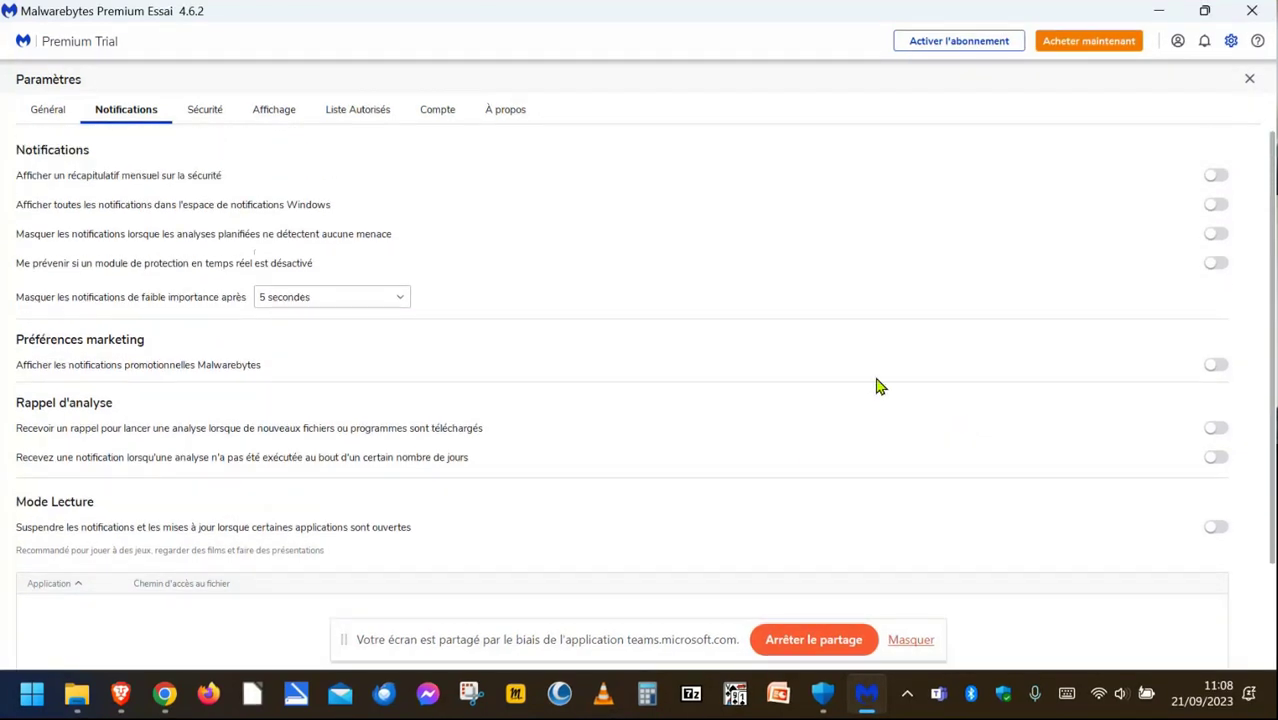
- In the security settings, disable the automatic check for threat intelligence updates and review the remaining protection options
click(195, 114)
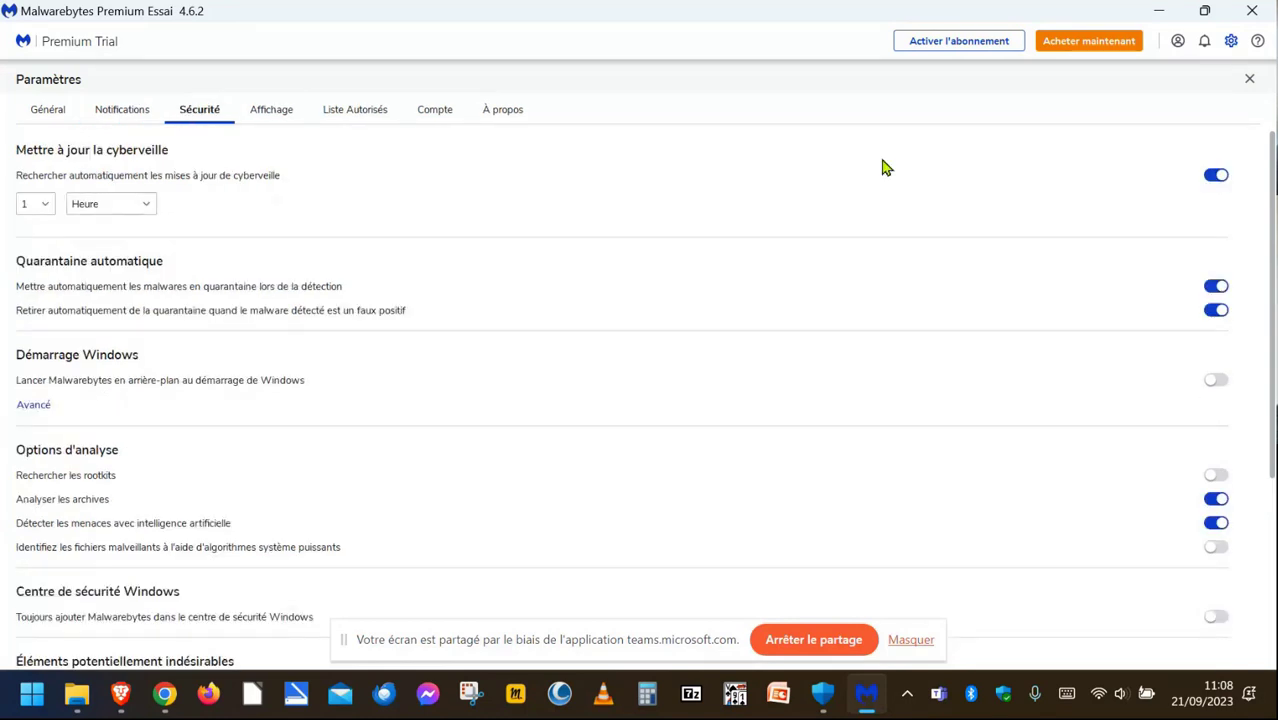
click(1218, 177)
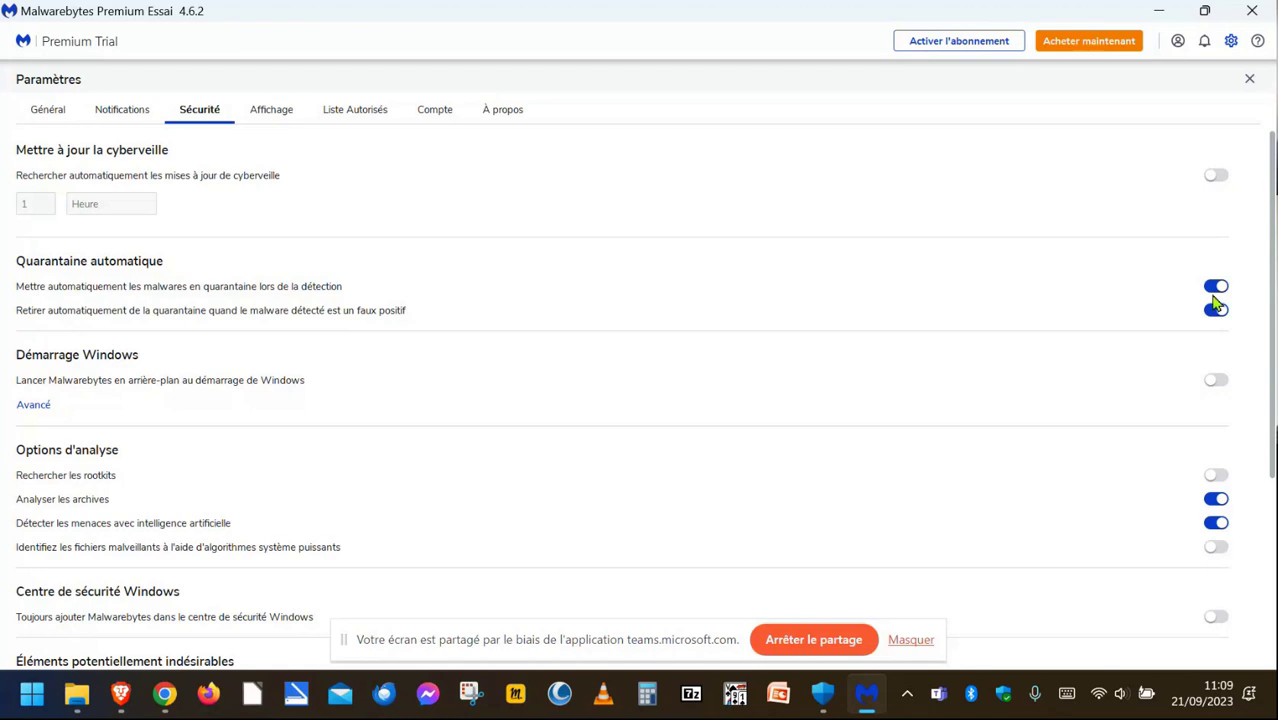
scroll(1124, 421, down, 2)
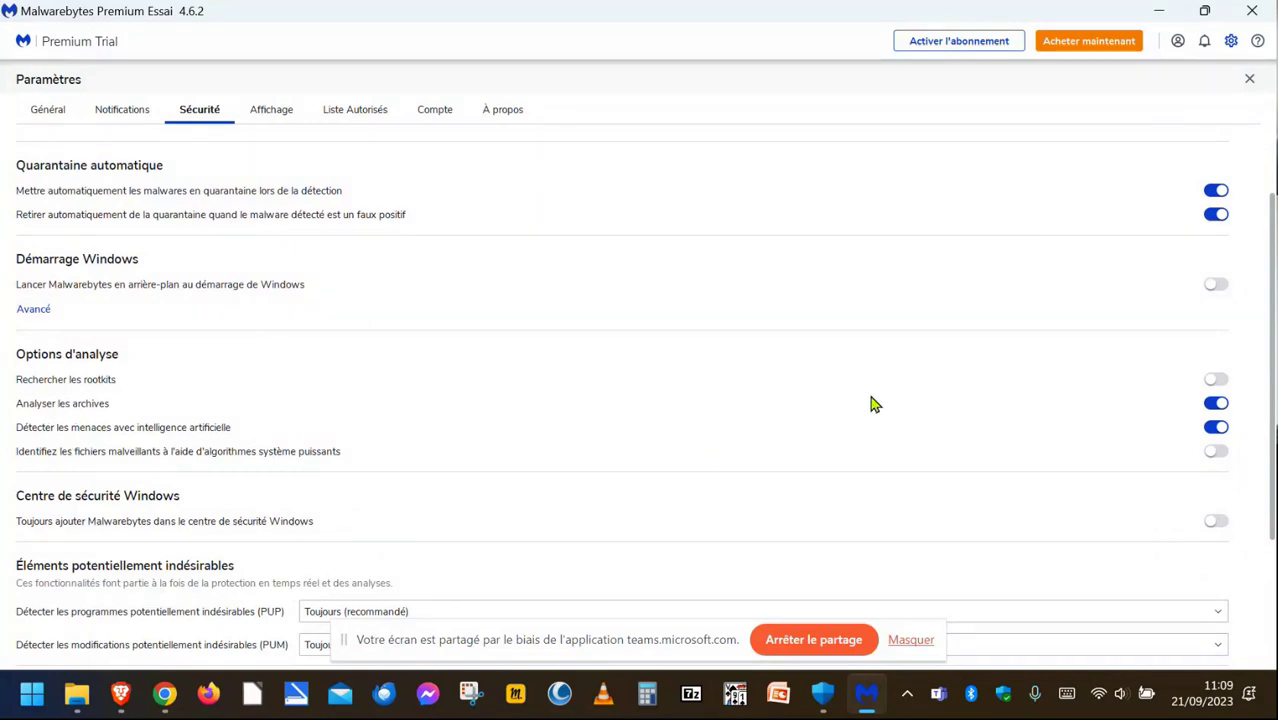
scroll(843, 546, down, 3)
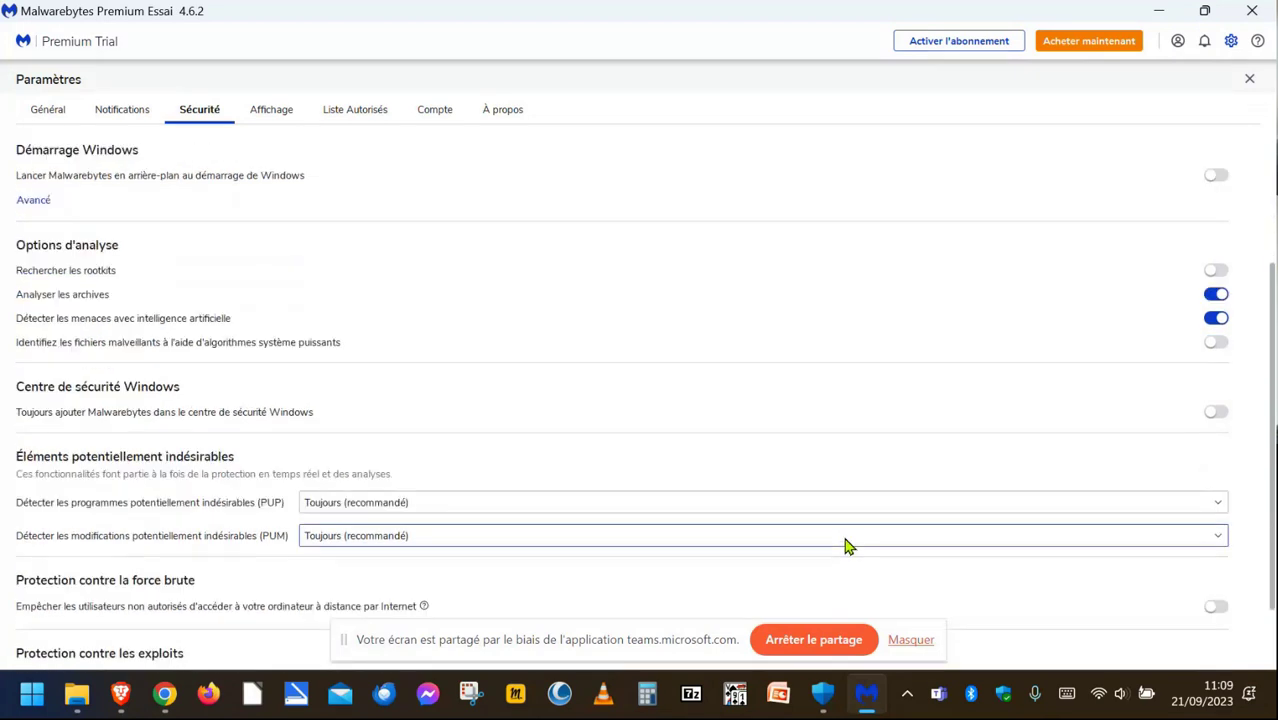
scroll(850, 540, up, 5)
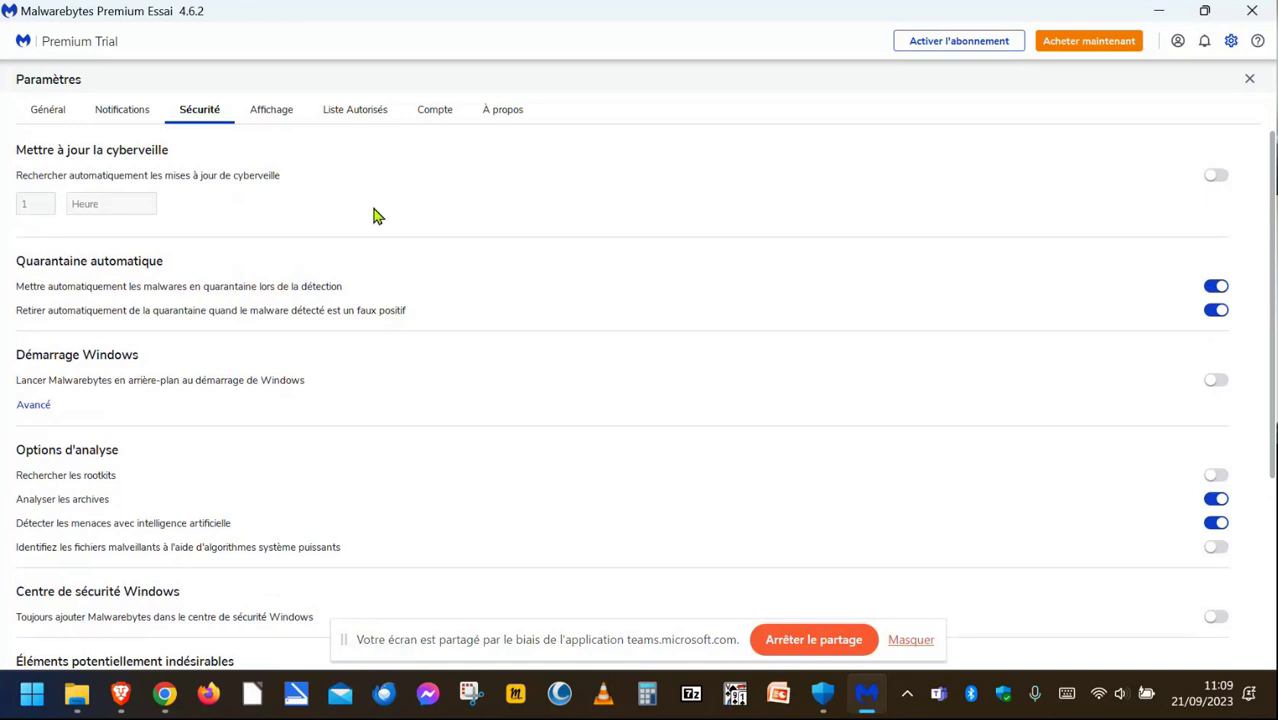
- Deactivate the Malwarebytes Premium trial in the account settings, confirm ending it, and close the settings
click(286, 116)
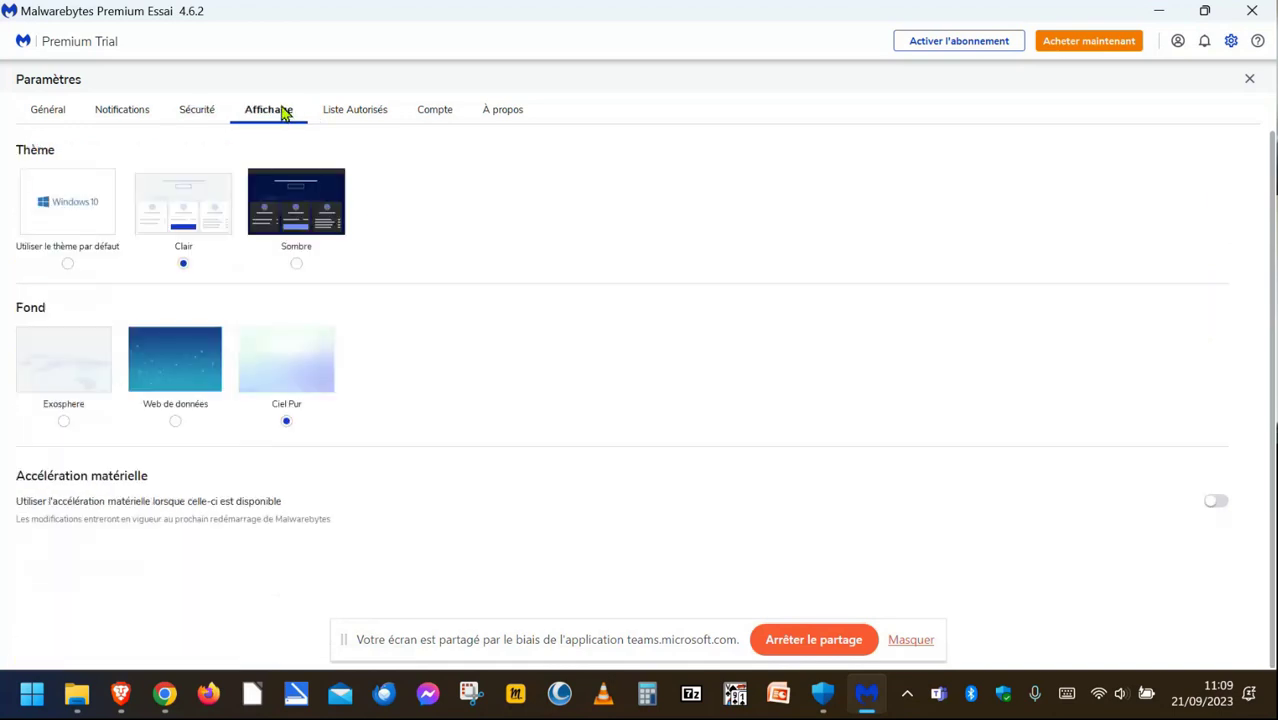
click(357, 115)
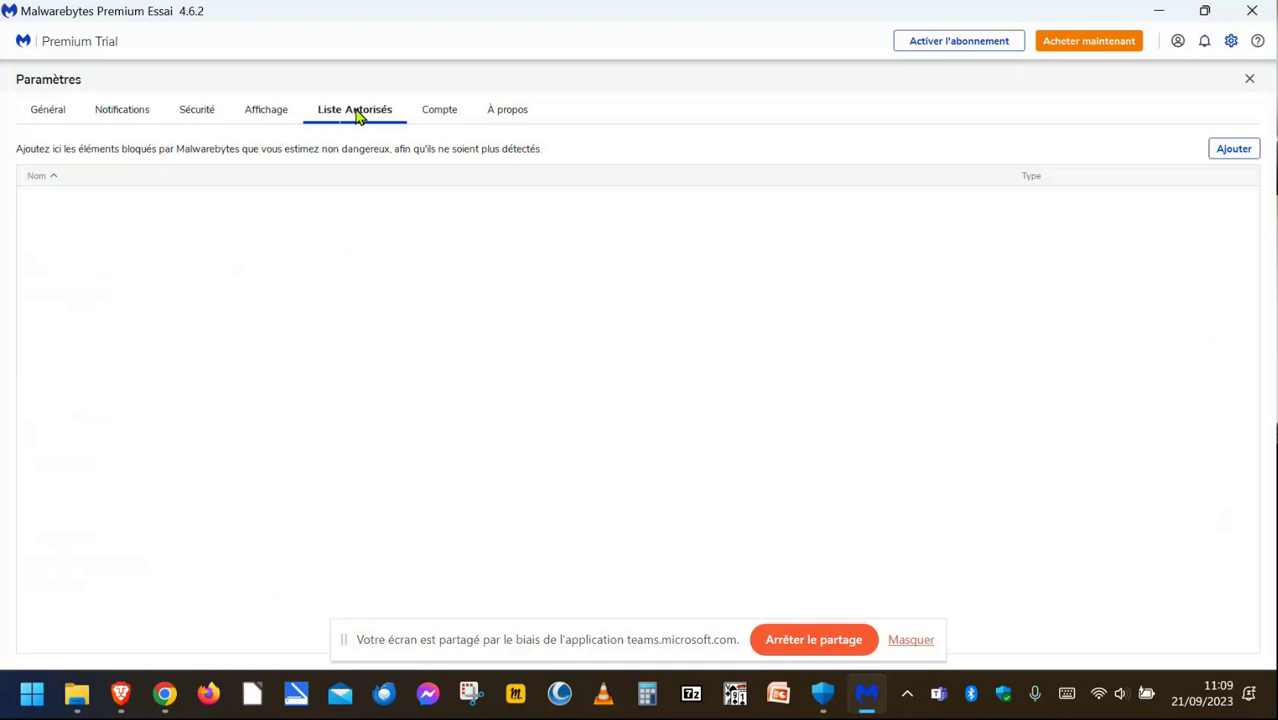
click(436, 110)
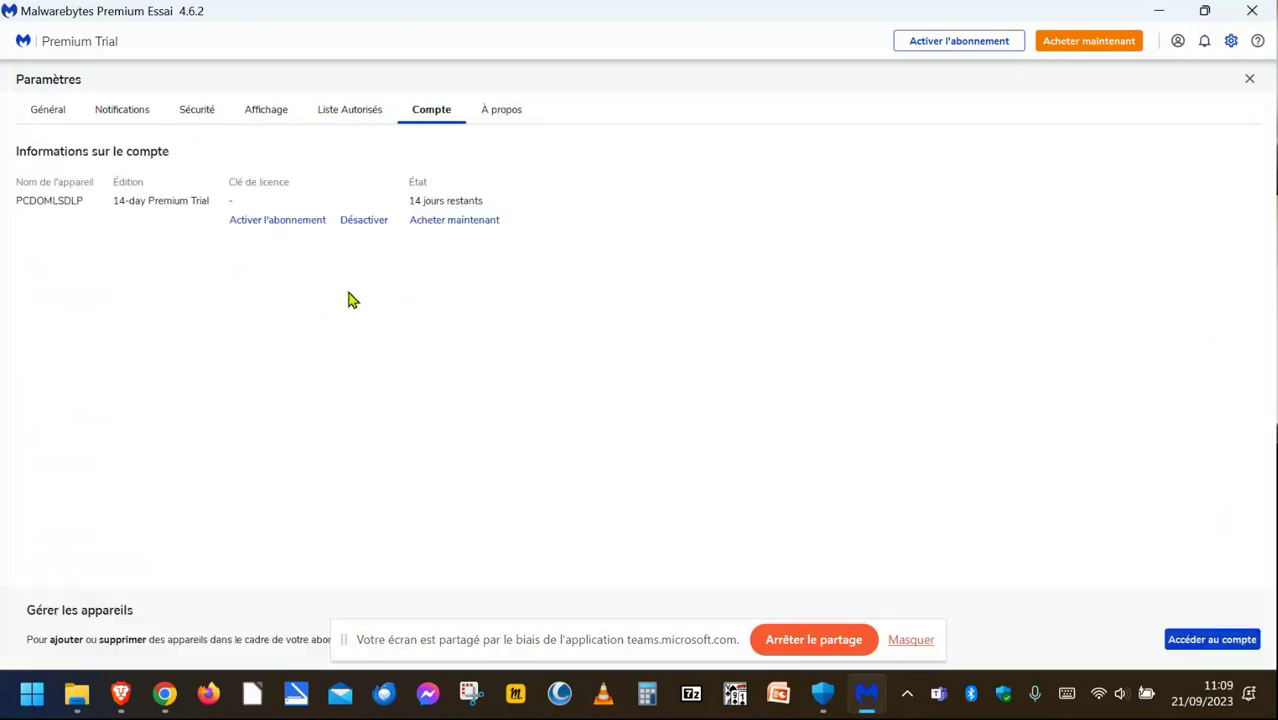
click(364, 221)
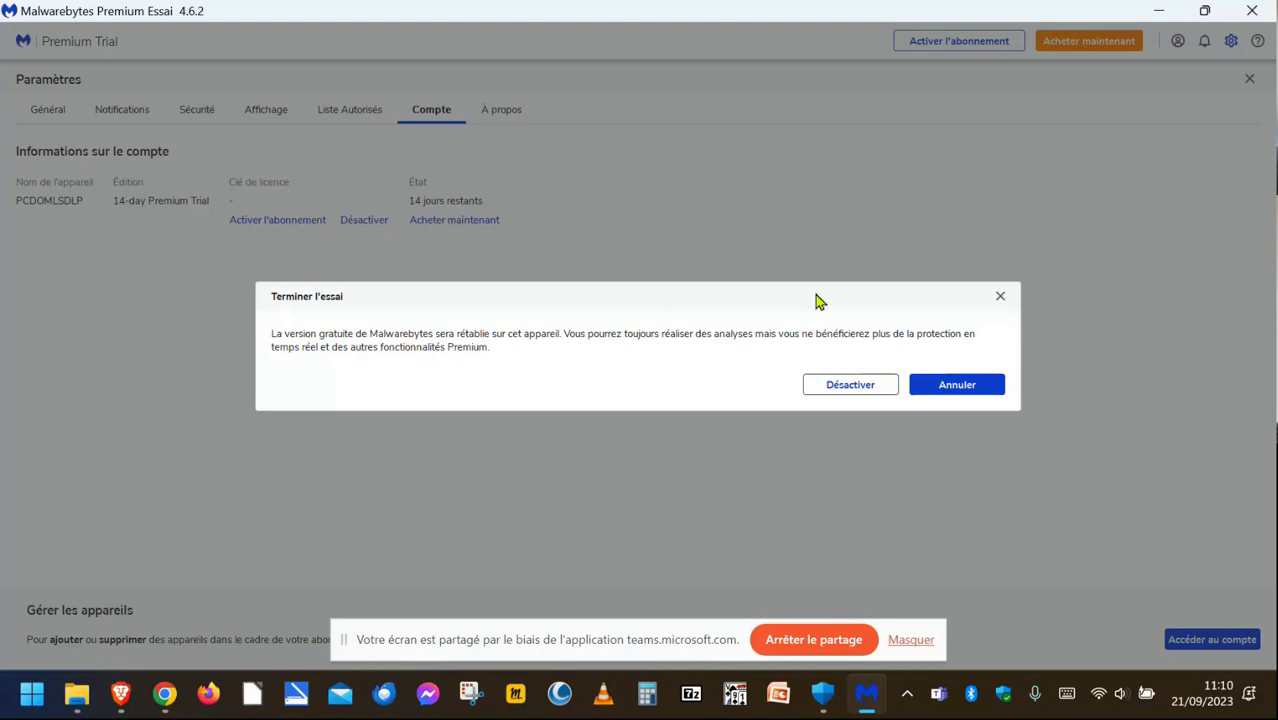
click(853, 390)
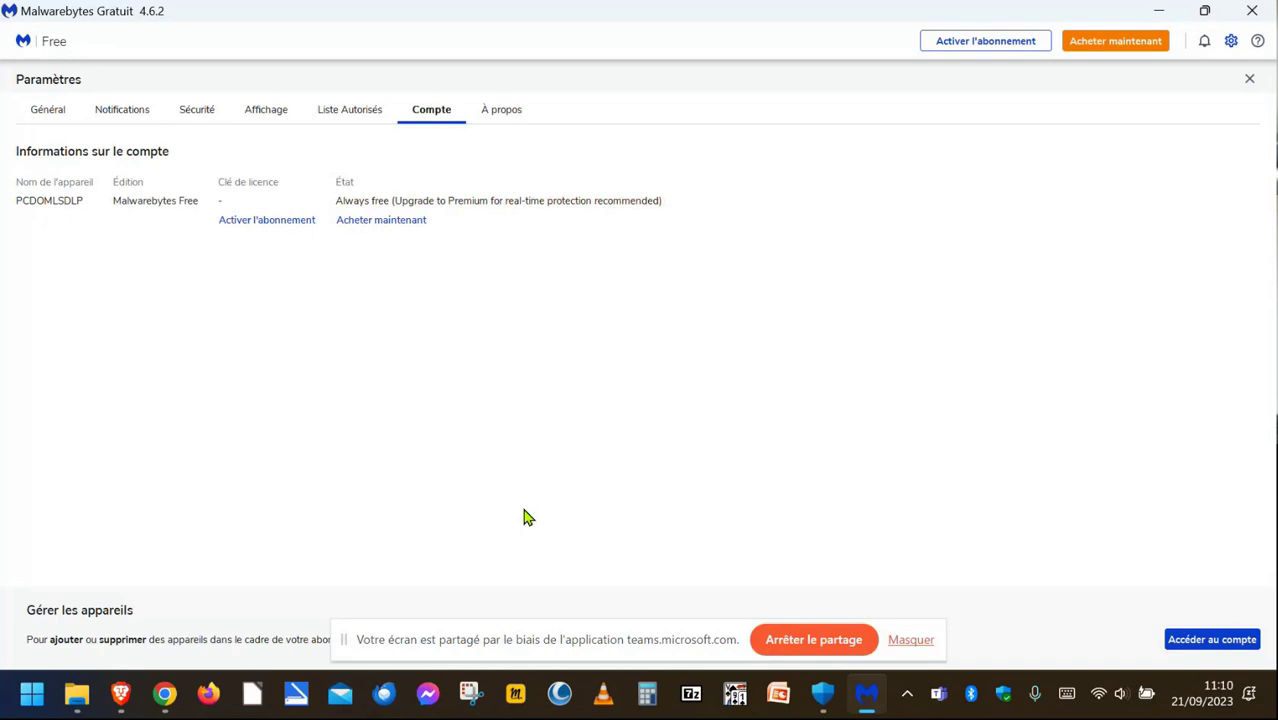
click(1250, 80)
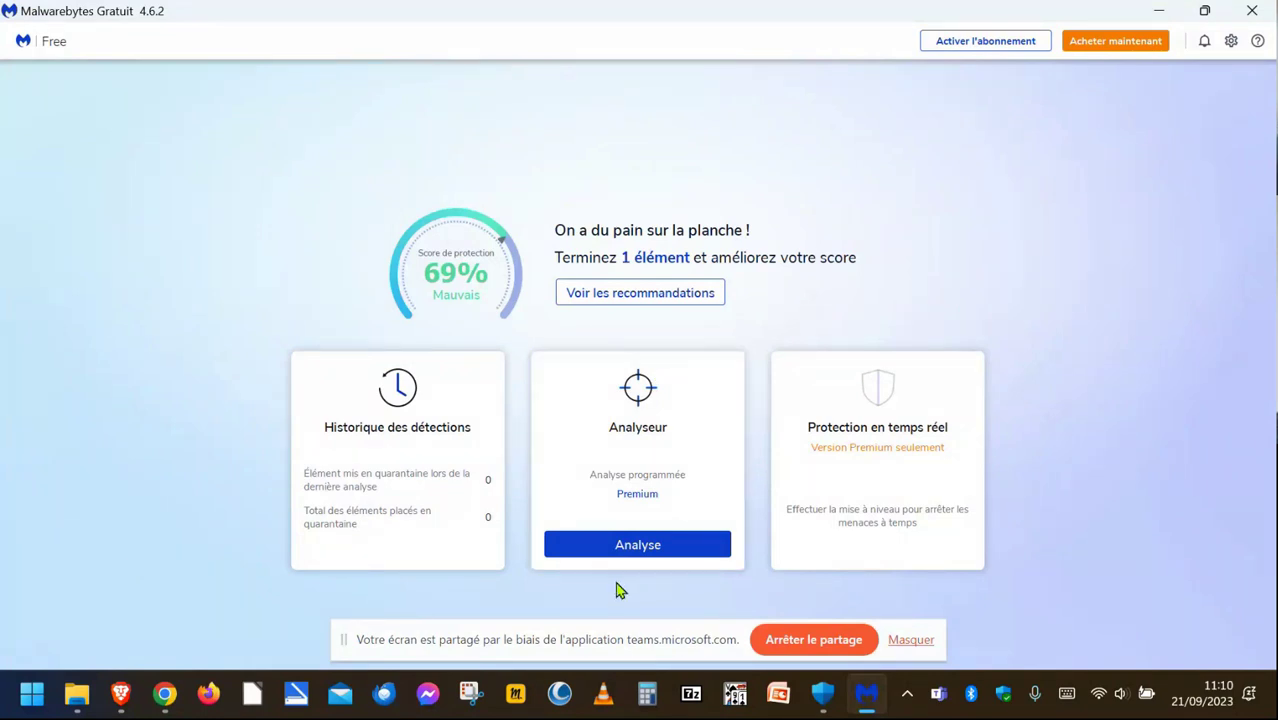
- Run a Malwarebytes scan, close its summary when it completes, and switch to the Brave browser window
click(637, 550)
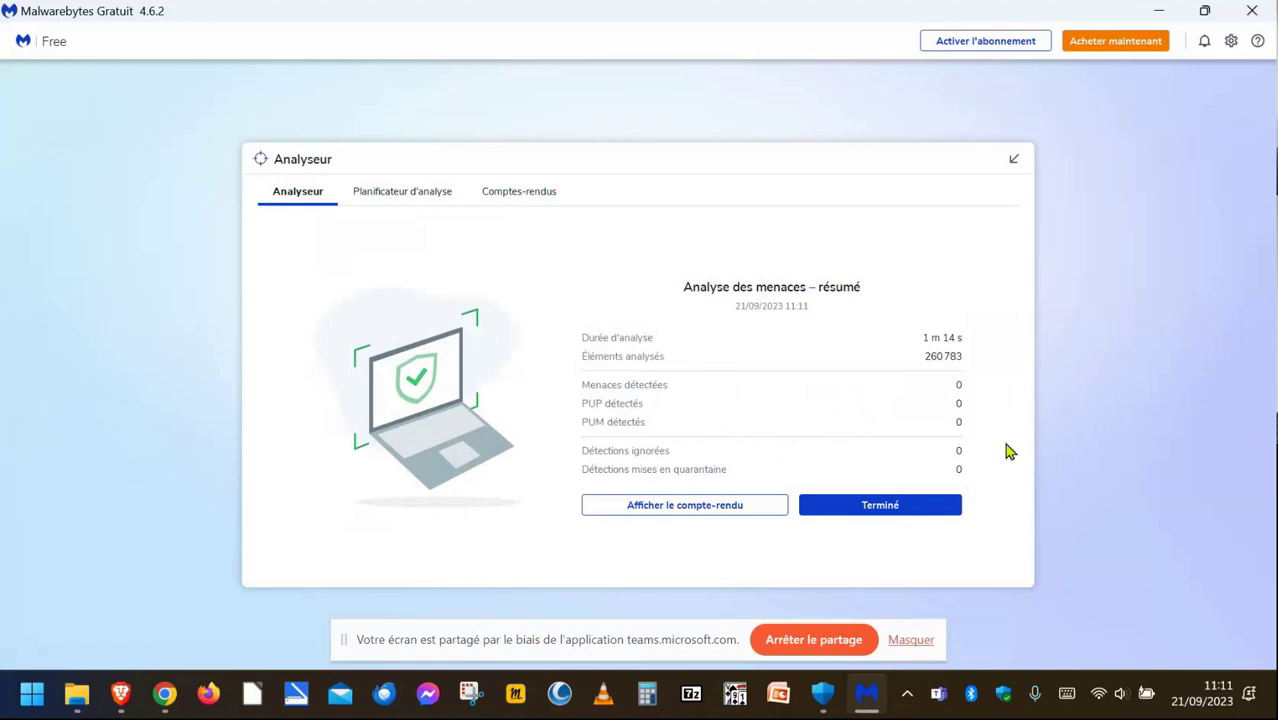
click(862, 513)
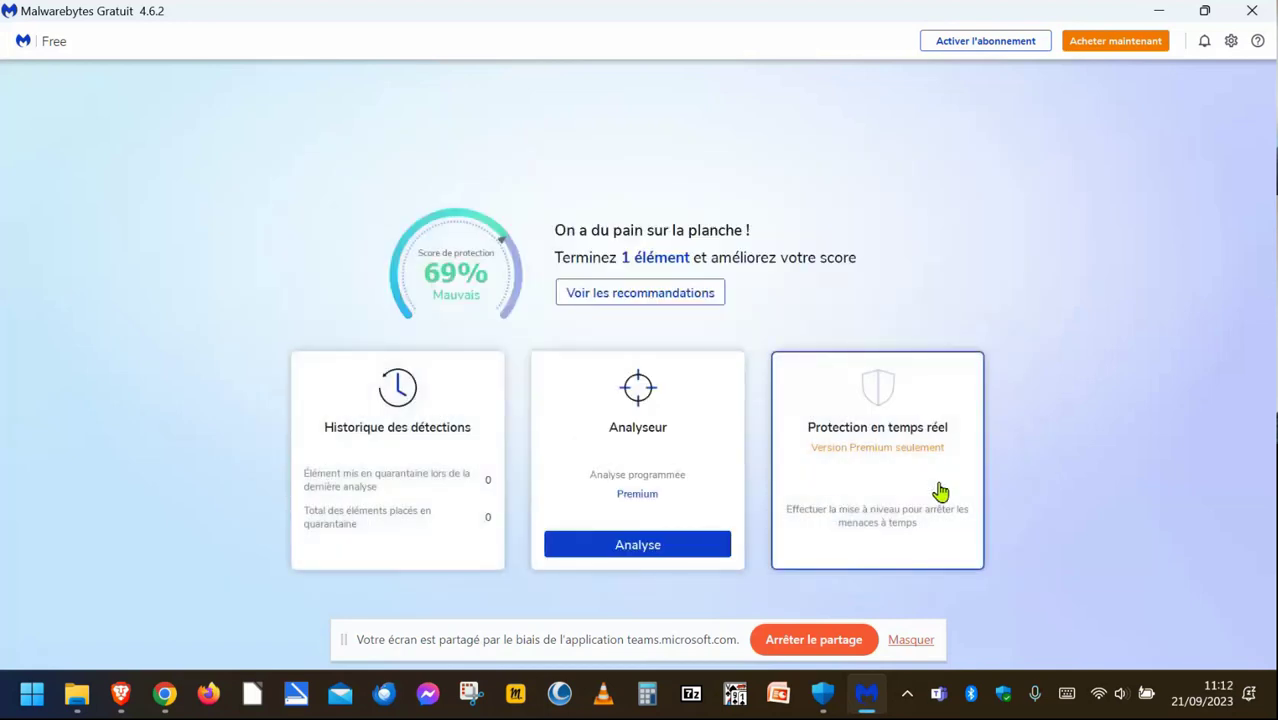
click(120, 697)
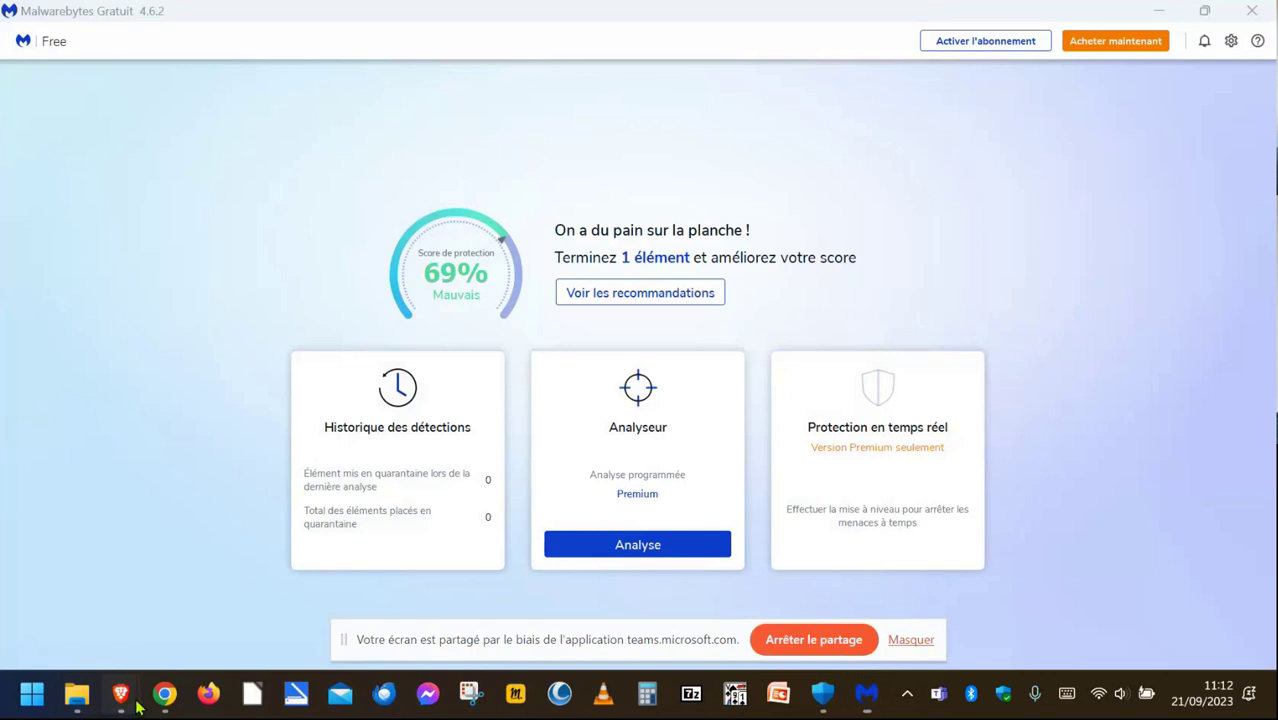
click(98, 565)
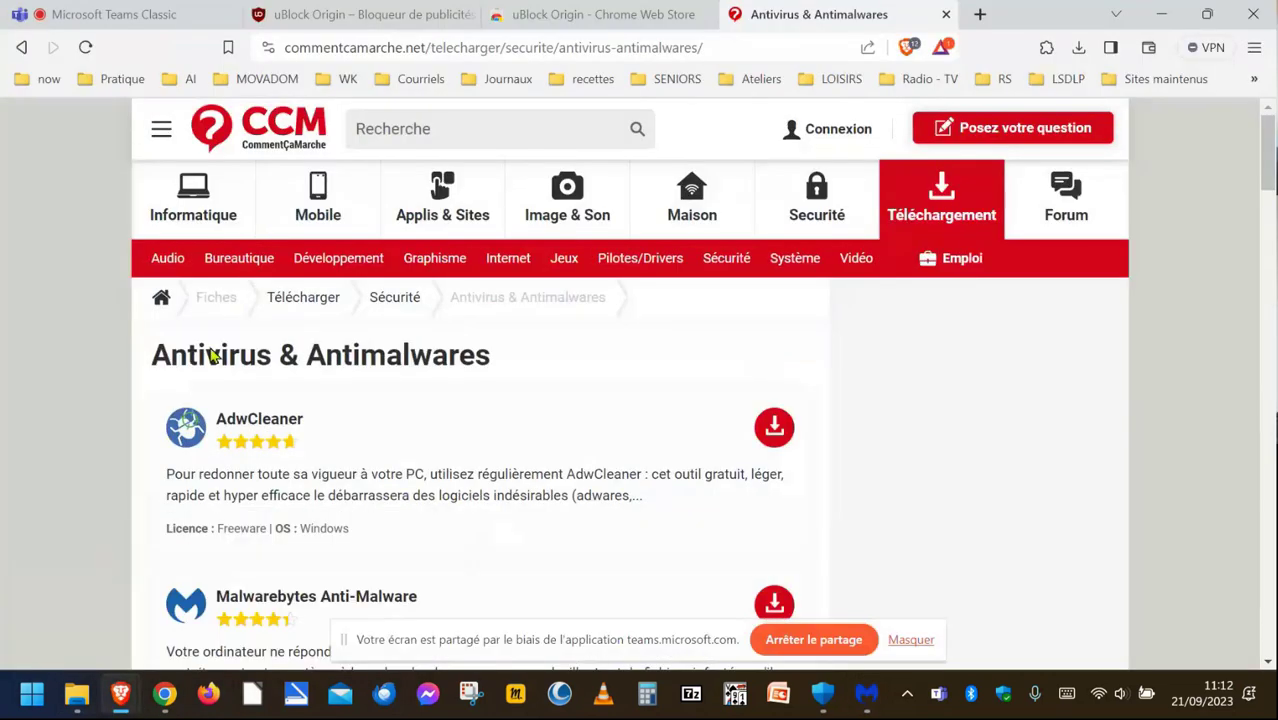
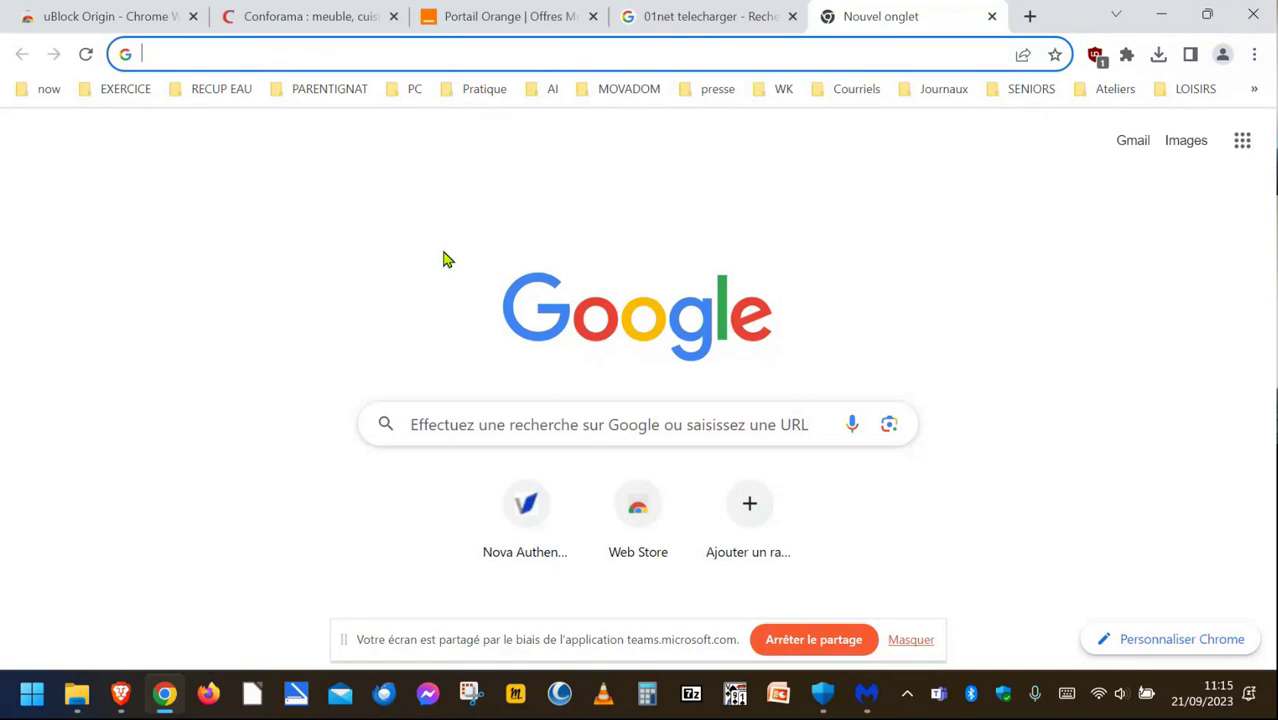
- In Google Chrome, open the privacy and security settings and decline the privacy guide
click(1256, 60)
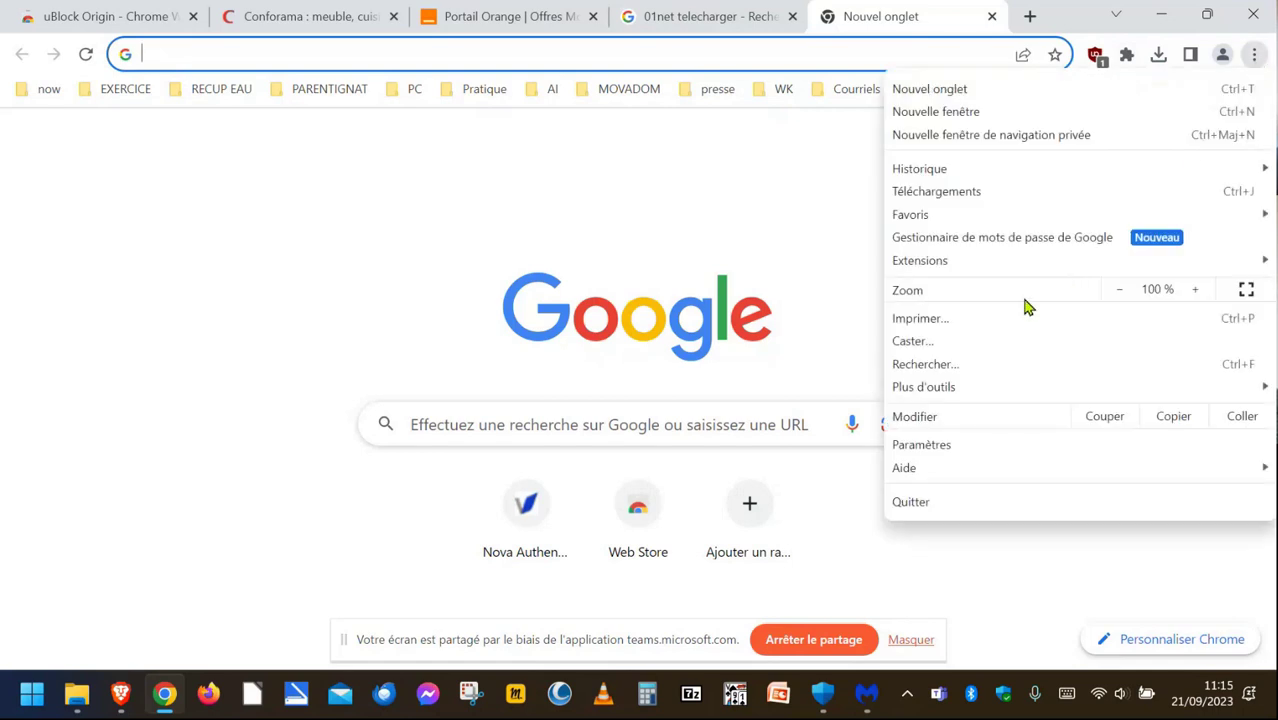
click(944, 450)
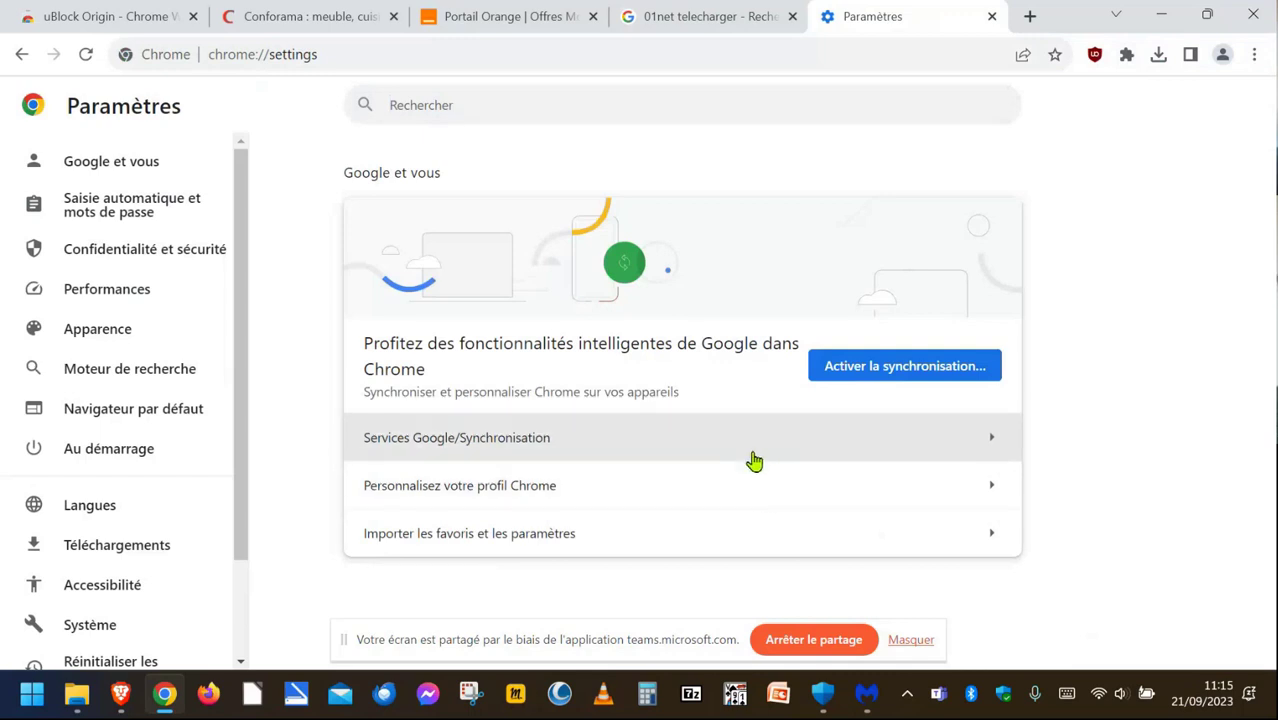
click(102, 270)
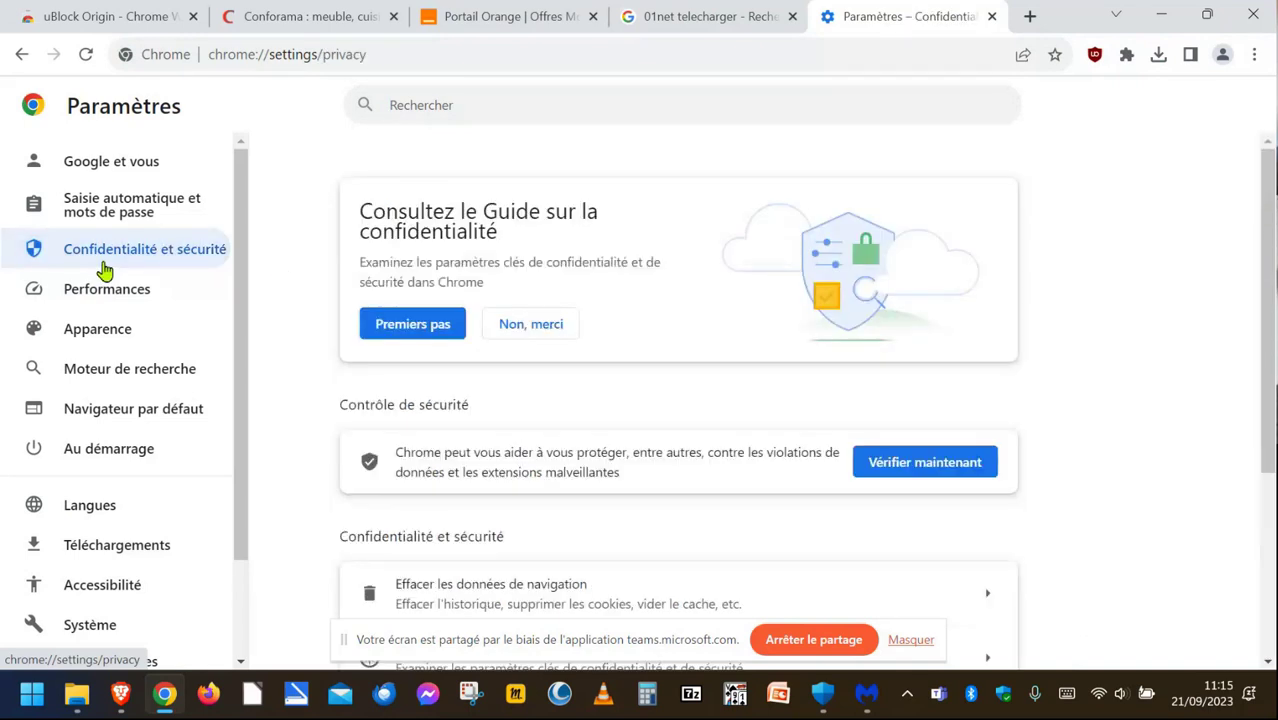
click(543, 334)
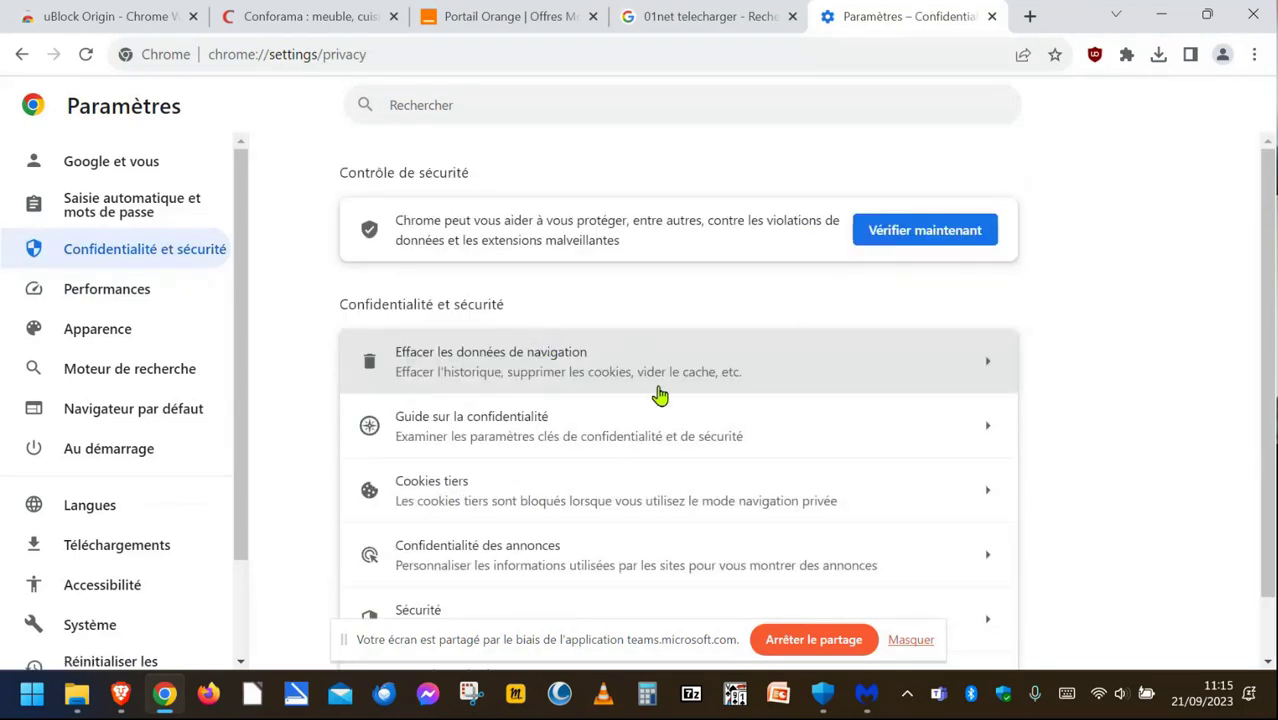
- Clear Chrome's browsing history, cookies and cached images and files with the period set to Toutes les données
click(438, 371)
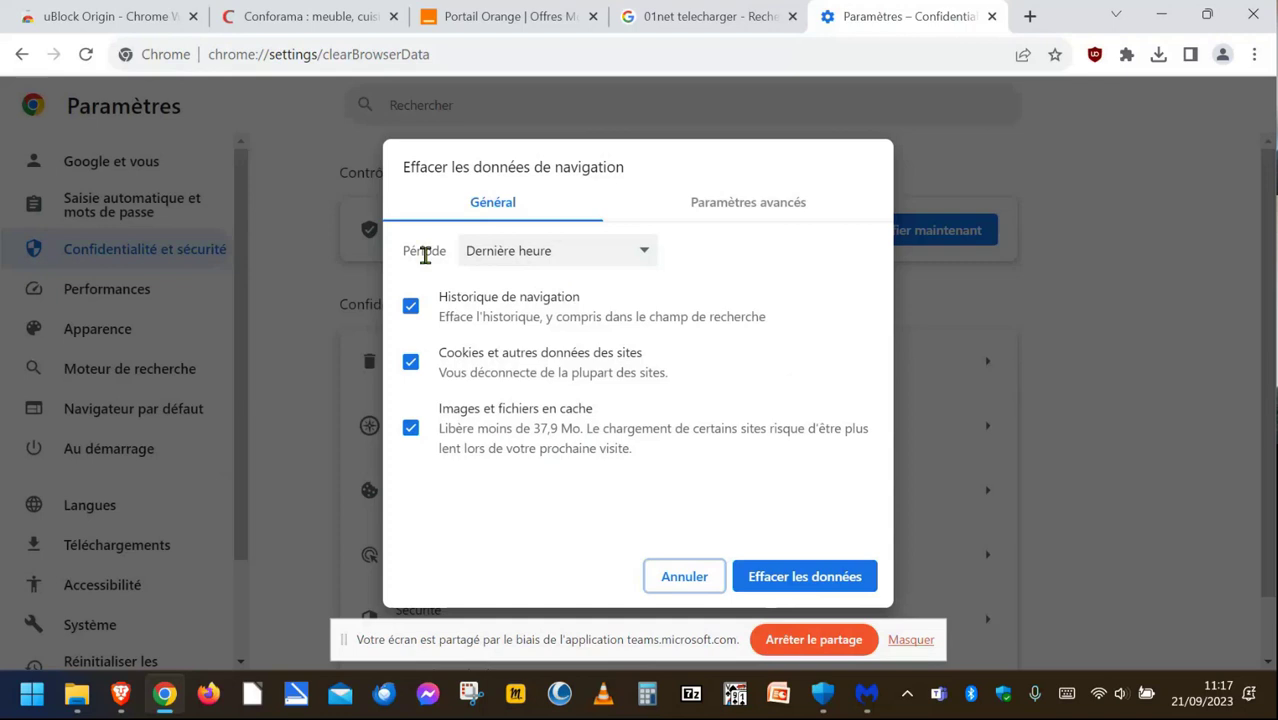
click(648, 258)
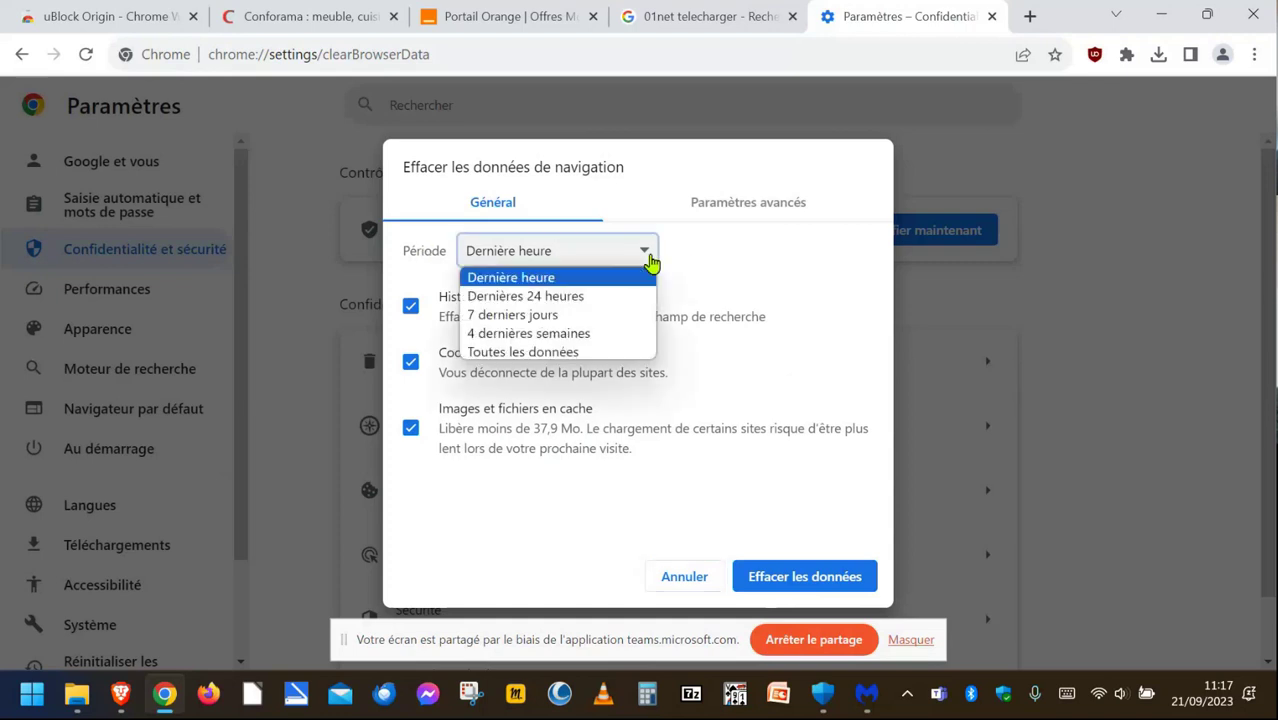
click(573, 352)
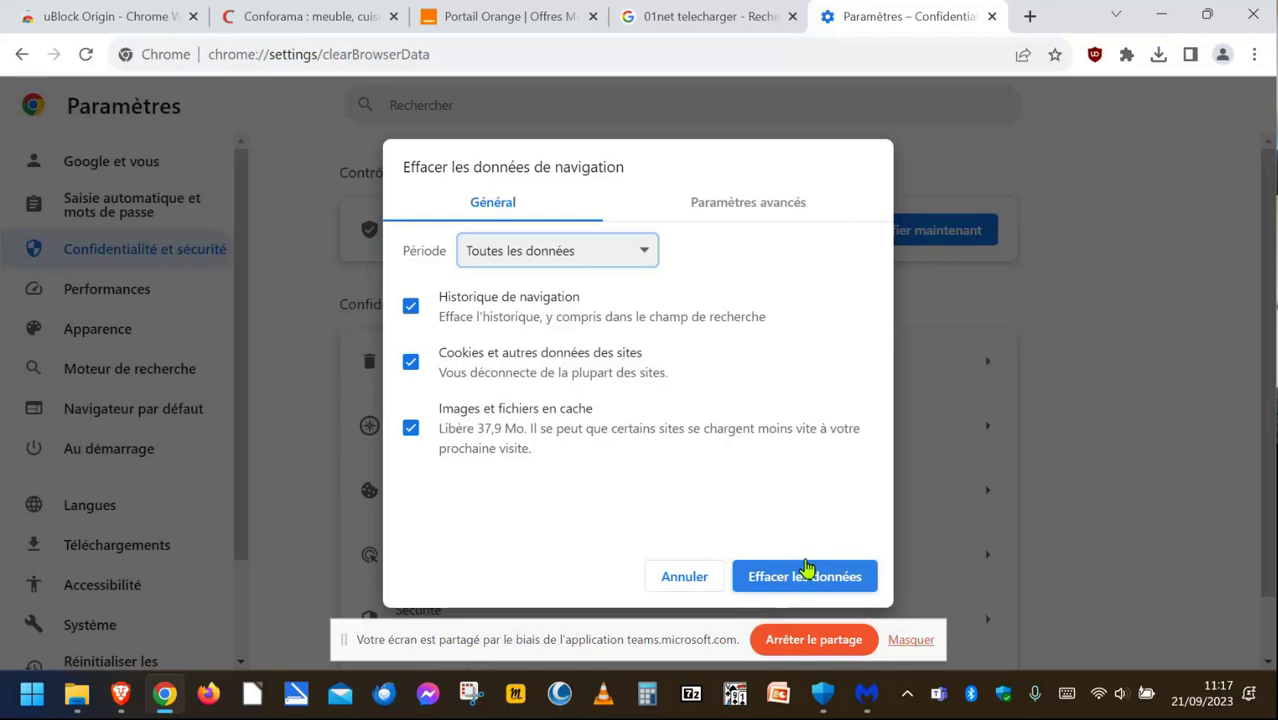
click(768, 578)
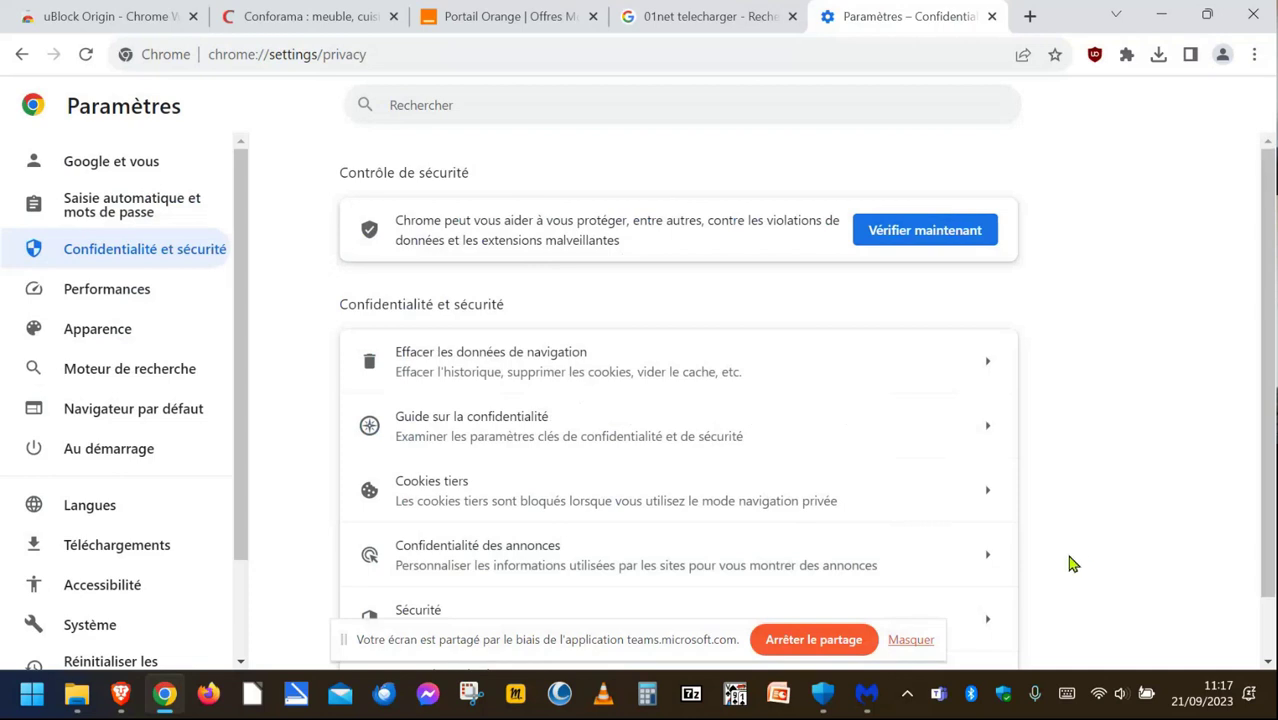
- Reopen the clear browsing data page and bookmark it as "Nettoyage cookies" in the Barre de favoris folder
click(530, 380)
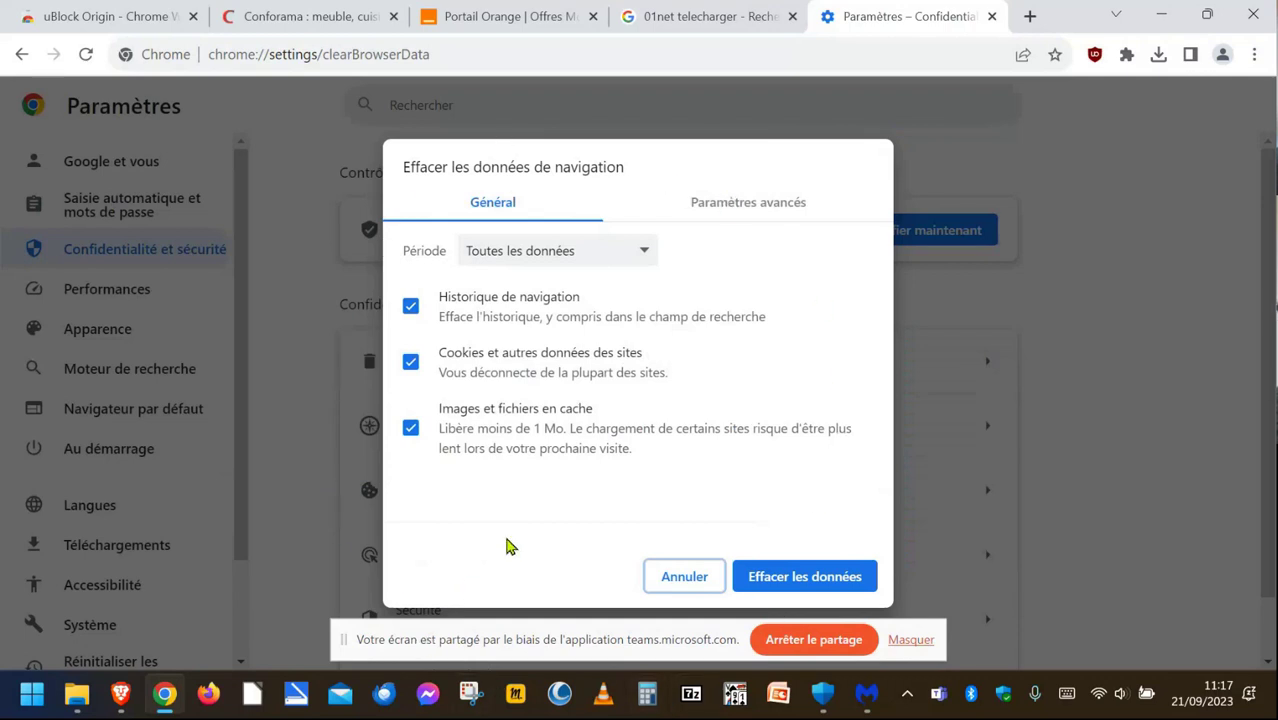
click(1056, 56)
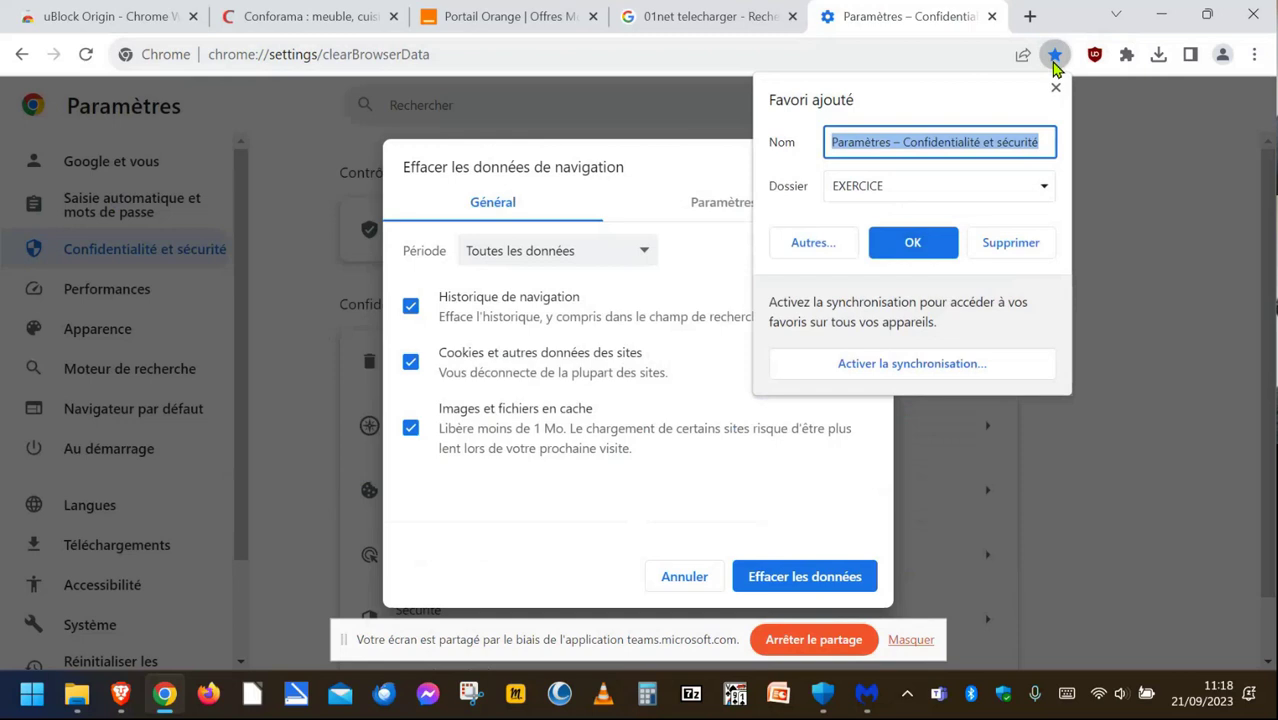
text(Nett)
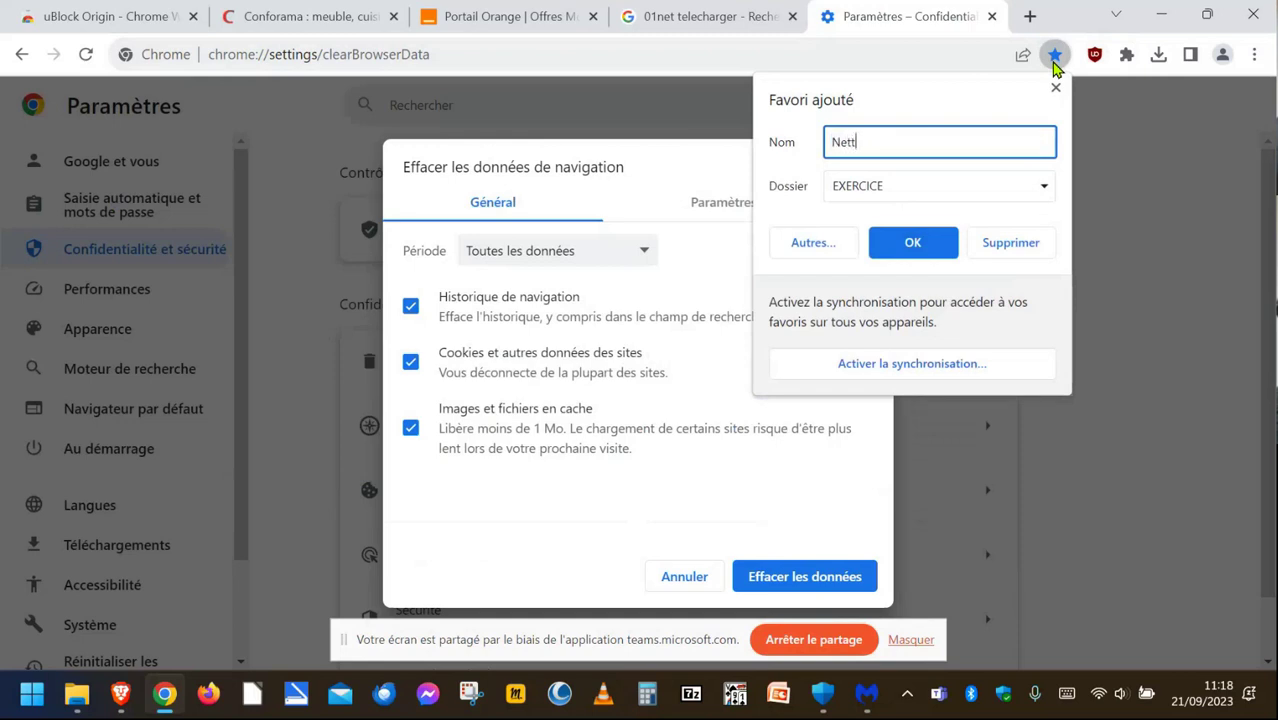
text(oyage cookies)
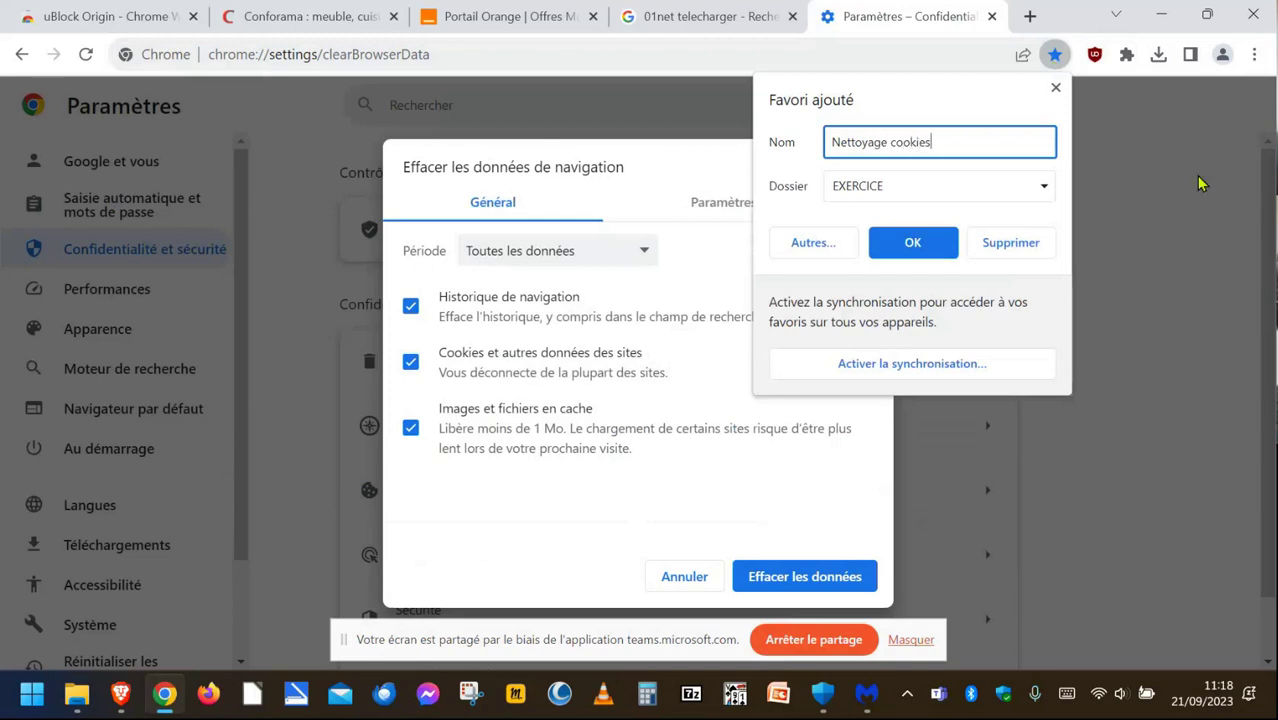
click(1043, 190)
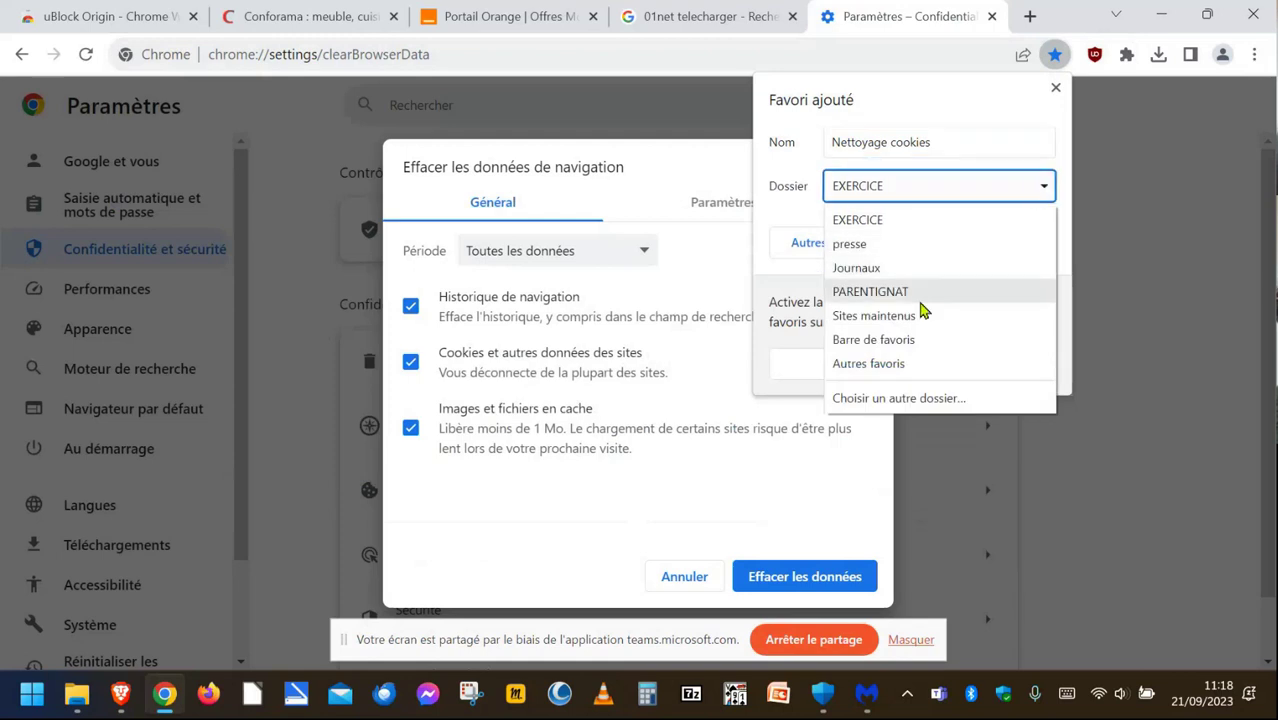
click(896, 343)
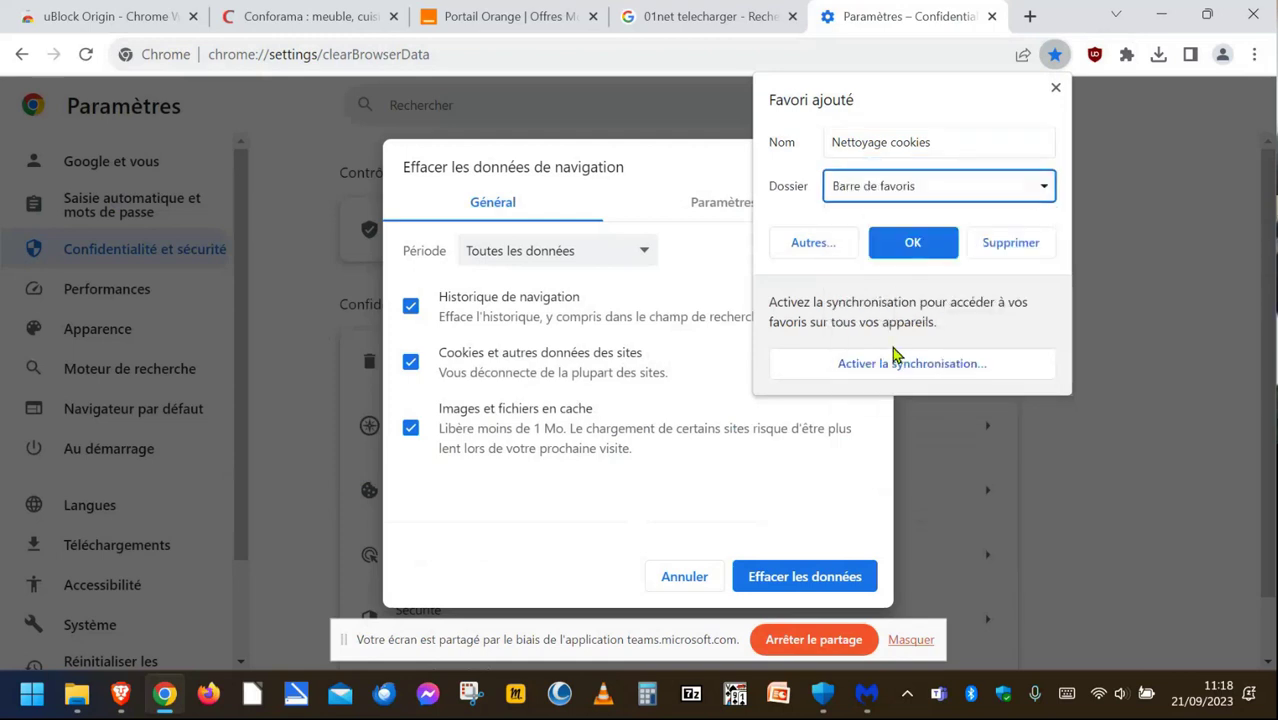
click(896, 245)
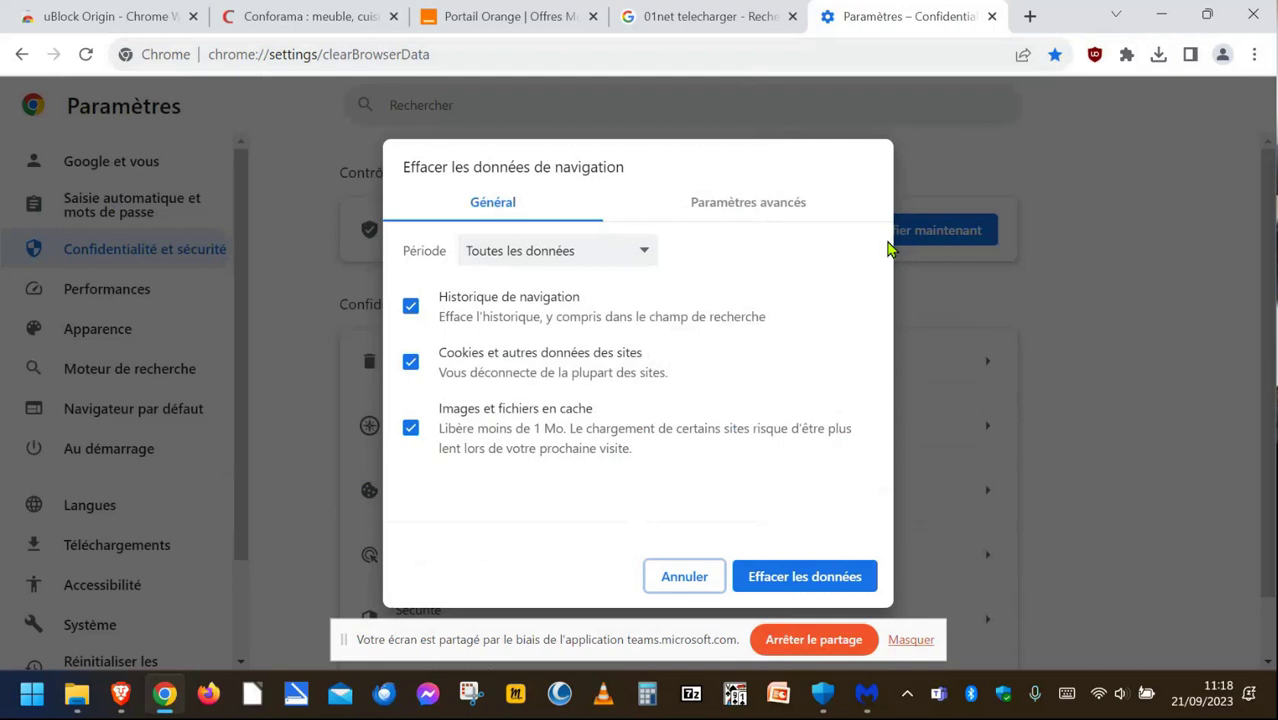
- In a new tab, move the Nettoyage cookies bookmark directly after the EXERCICE folder on the bookmarks bar and open it
click(1030, 17)
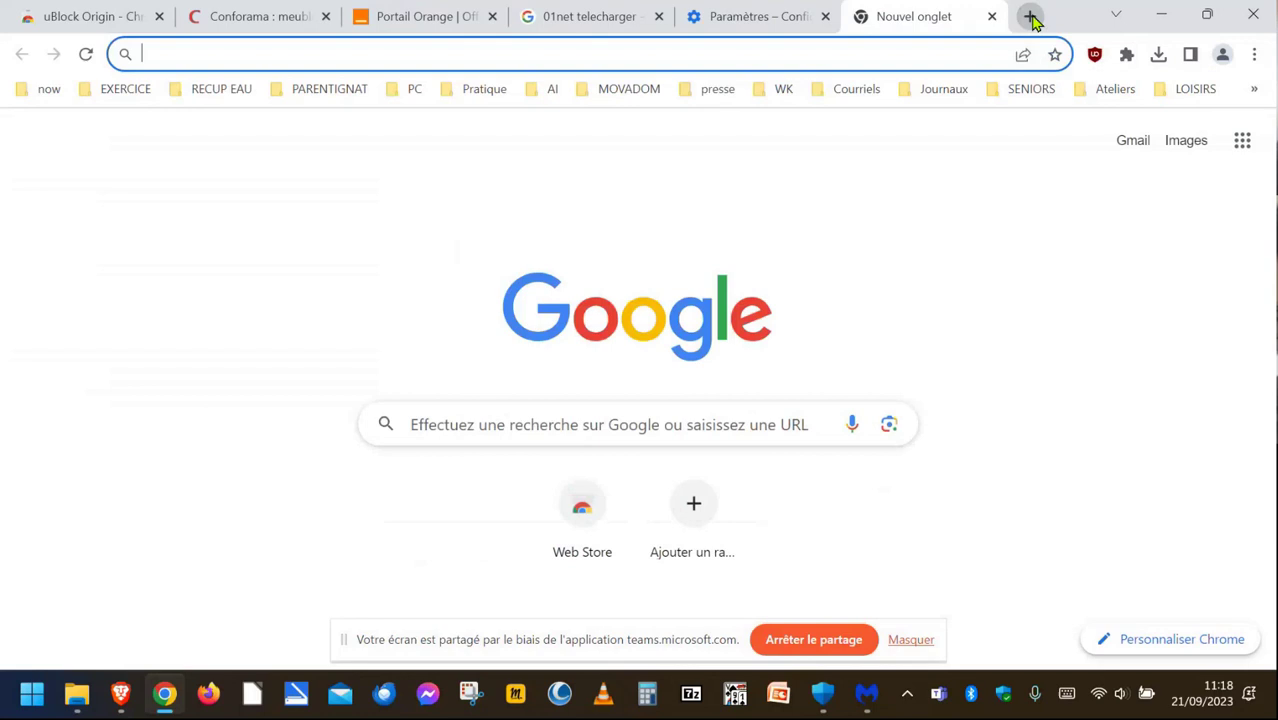
click(1255, 90)
drag(1098, 400, 160, 92)
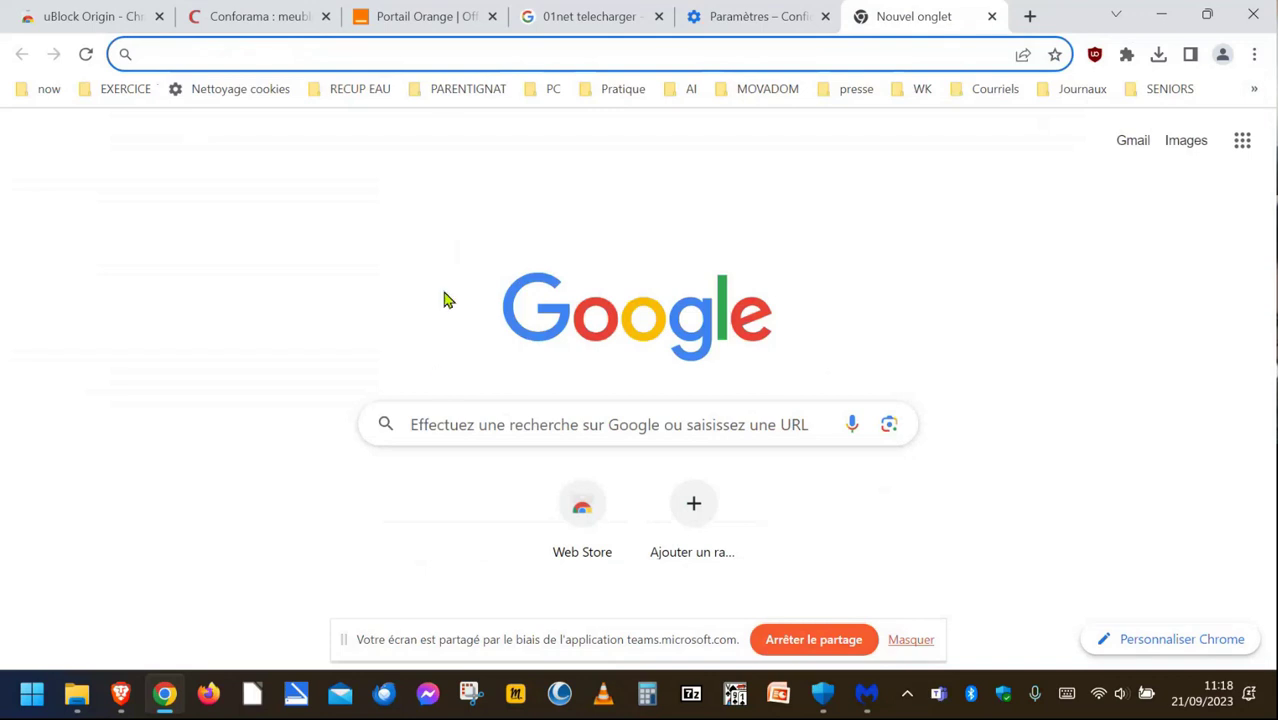
click(218, 95)
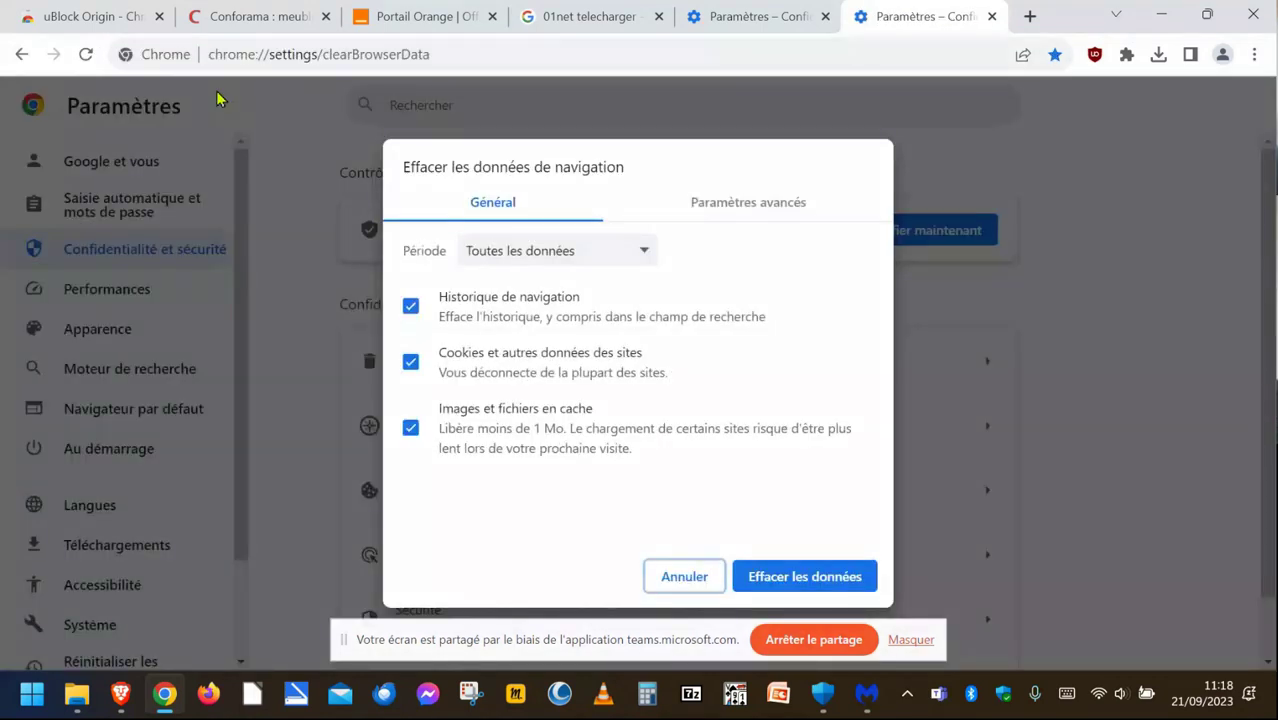